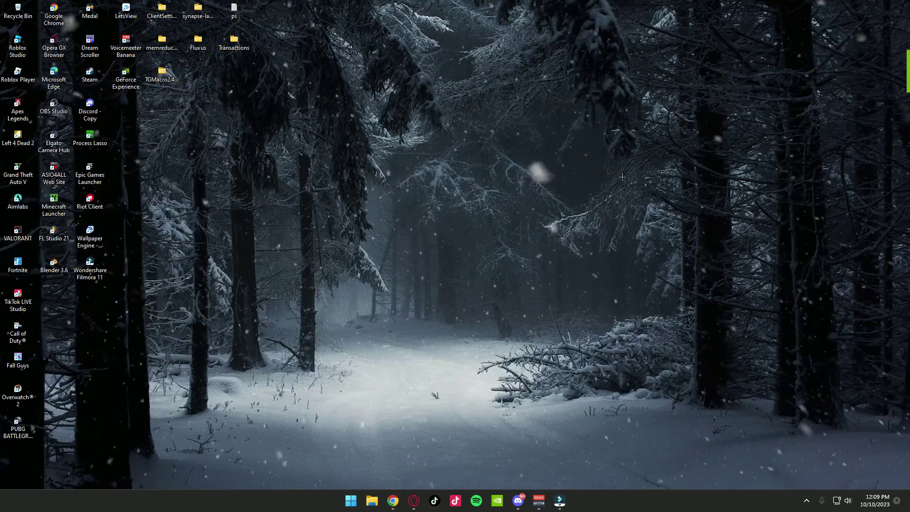
Reinstall Roblox from the RobloxUWP-2.592.586.0-cerealwithmilk package in Downloads, and close the installer
key("super+e")
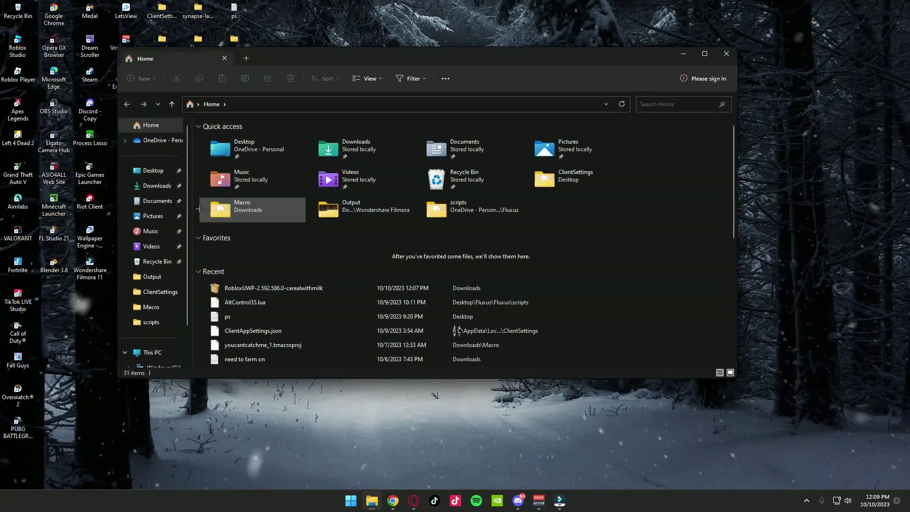
left_click(157, 186)
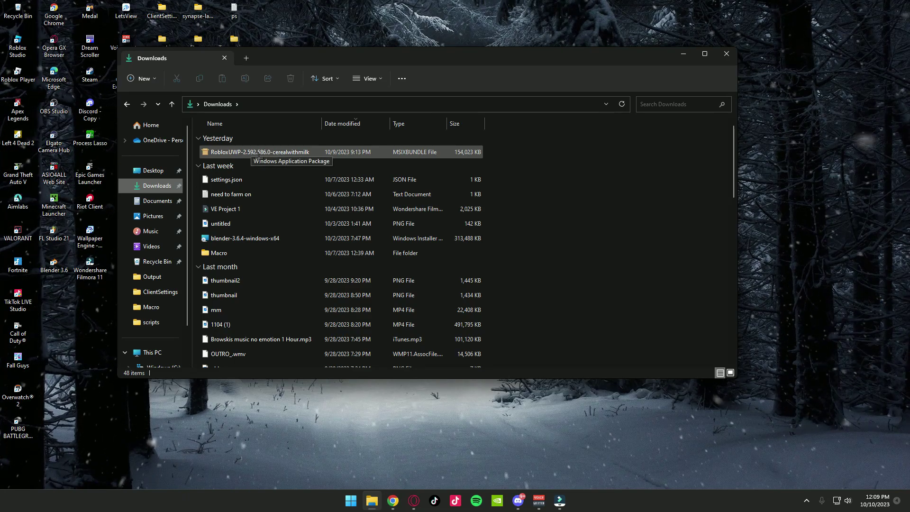
double_click(258, 155)
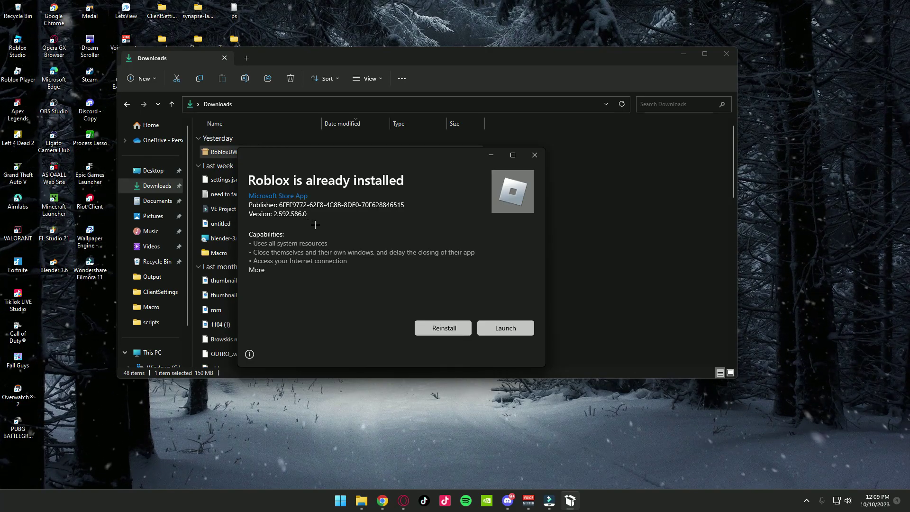
left_click(439, 329)
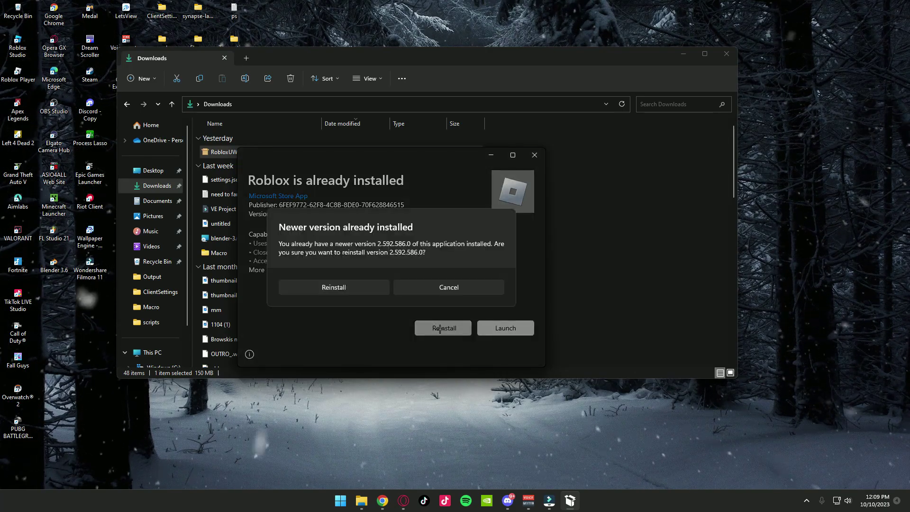
left_click(340, 288)
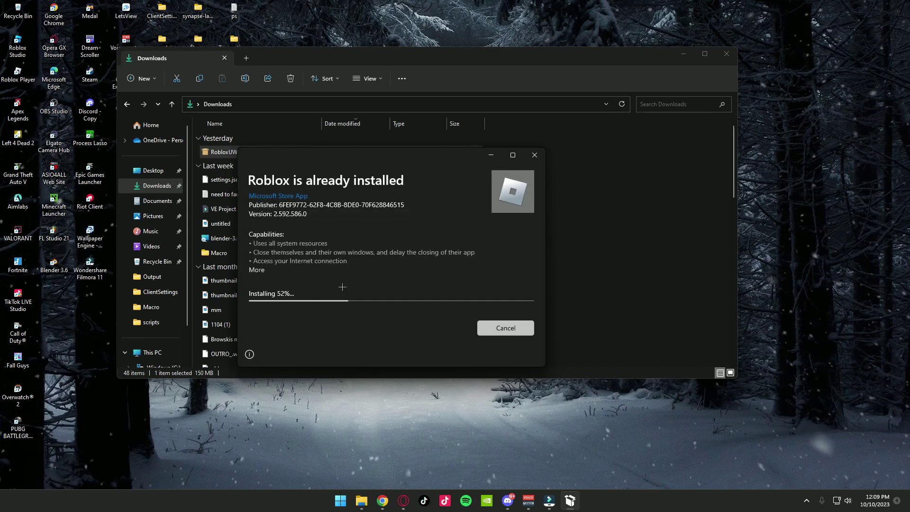
left_click(535, 155)
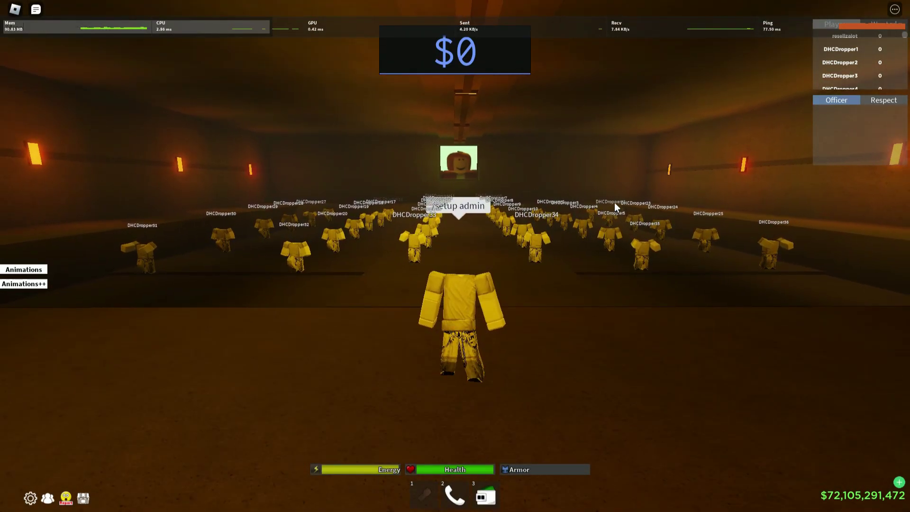
Make the game character perform emote 4
key("w")
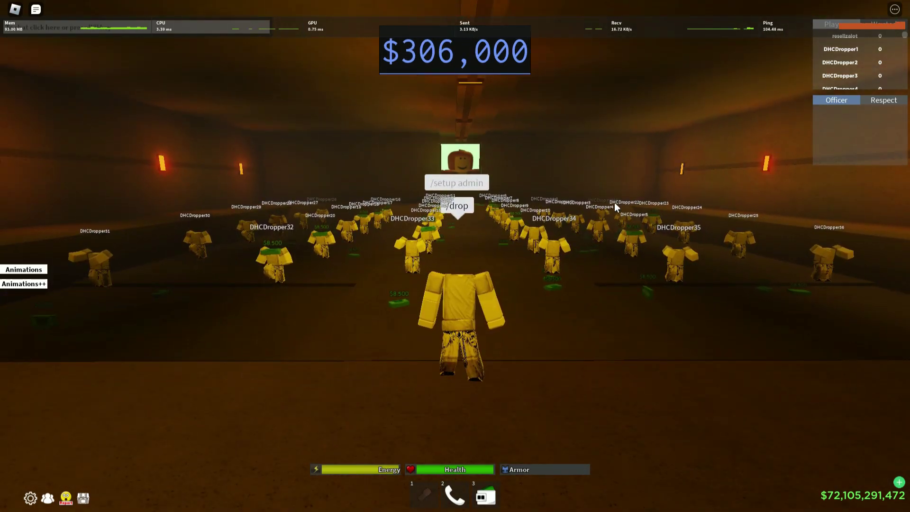
key("period")
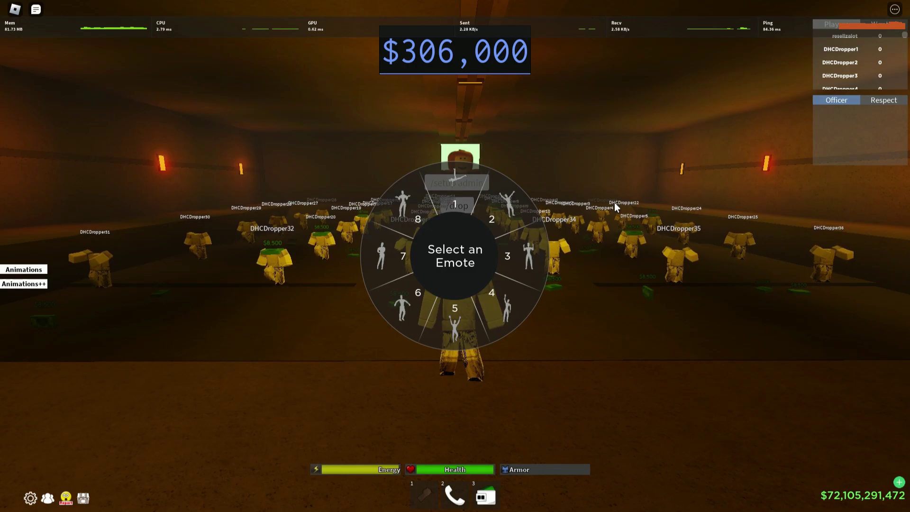
key("4")
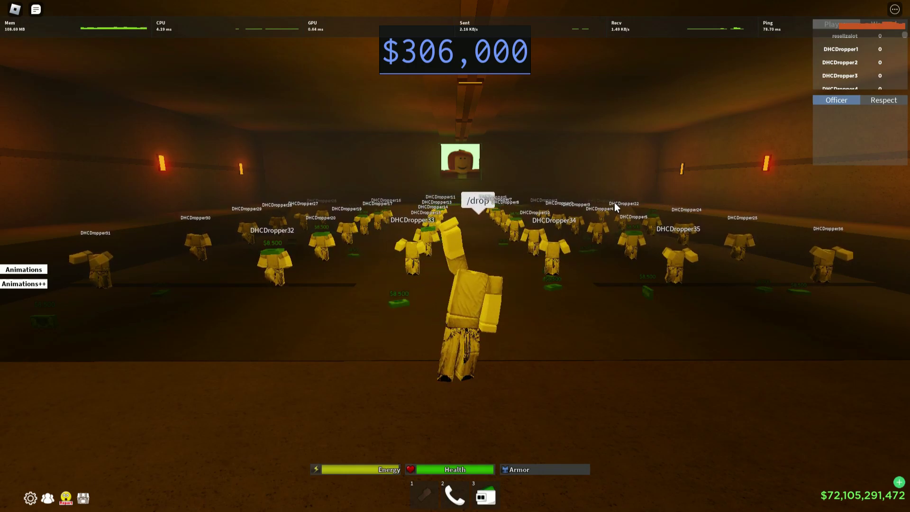
Switch to Chrome and search the web for "roblox account manager 3.7"
key("alt+Tab")
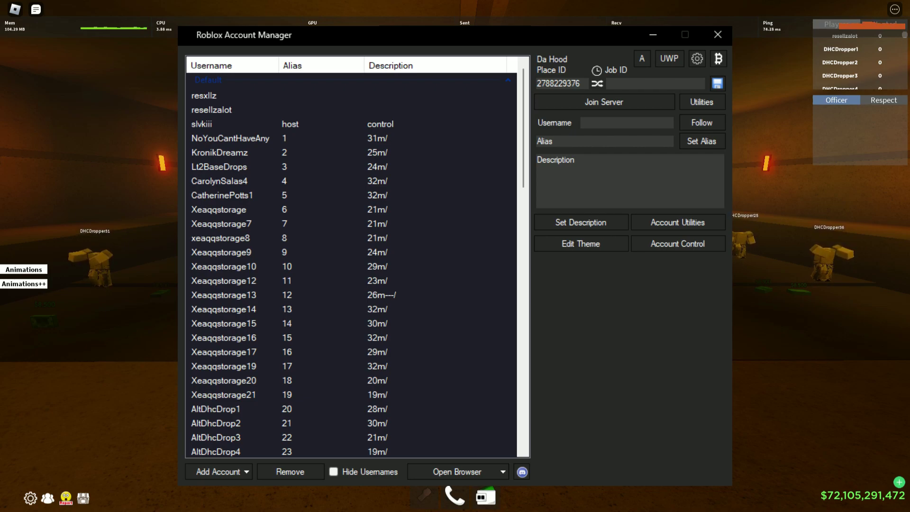
key("alt+Tab")
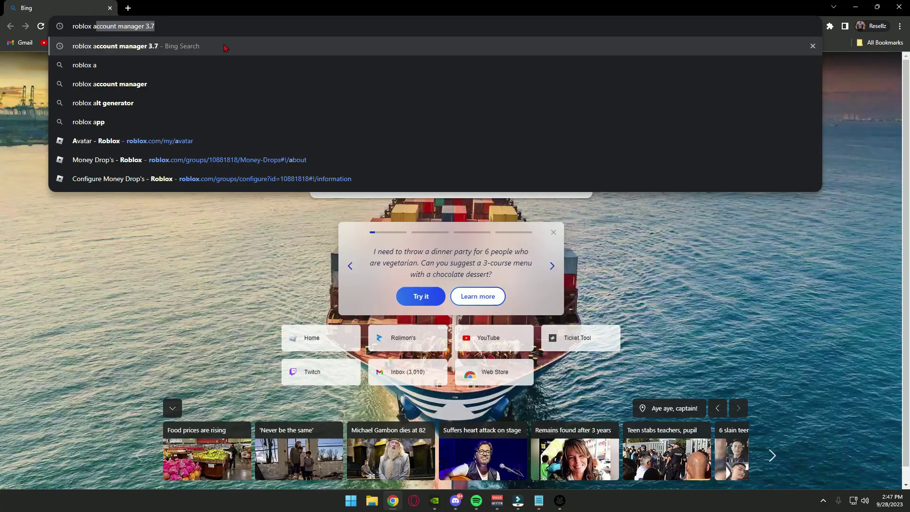
type("ccount m")
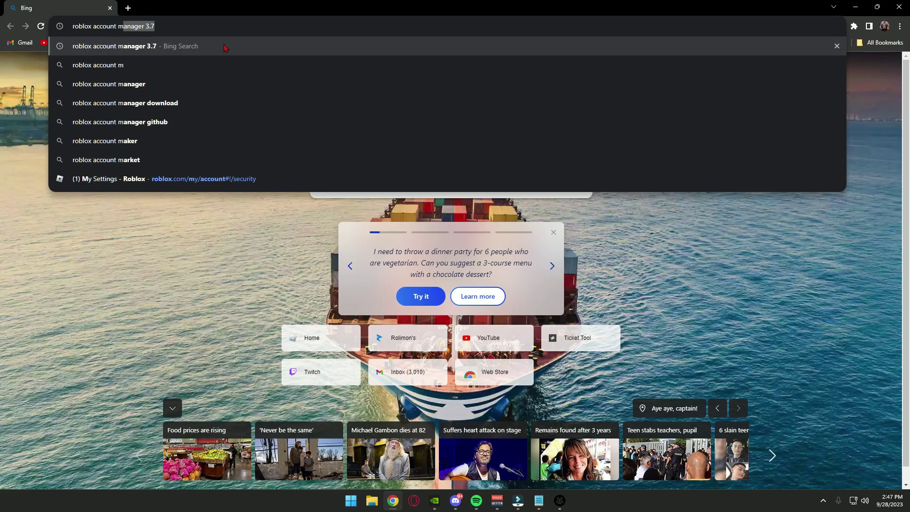
key("BackSpace")
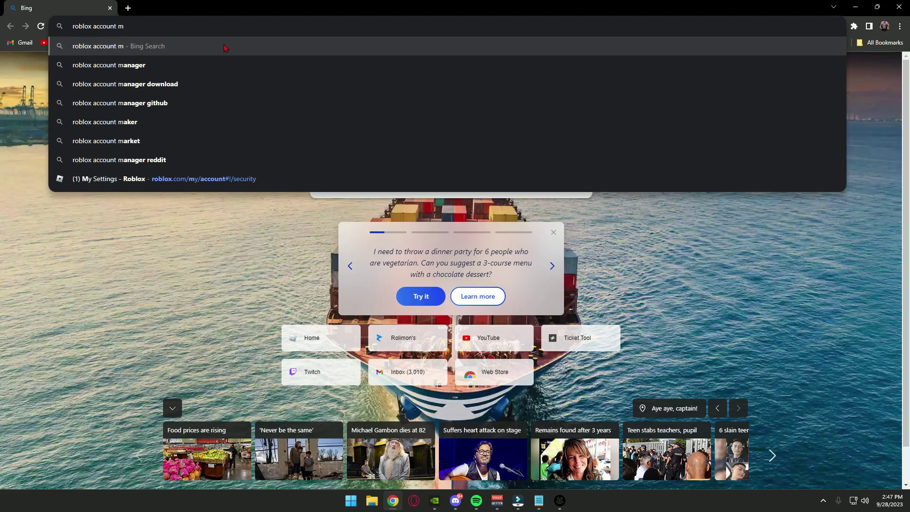
type("an")
left_click(192, 104)
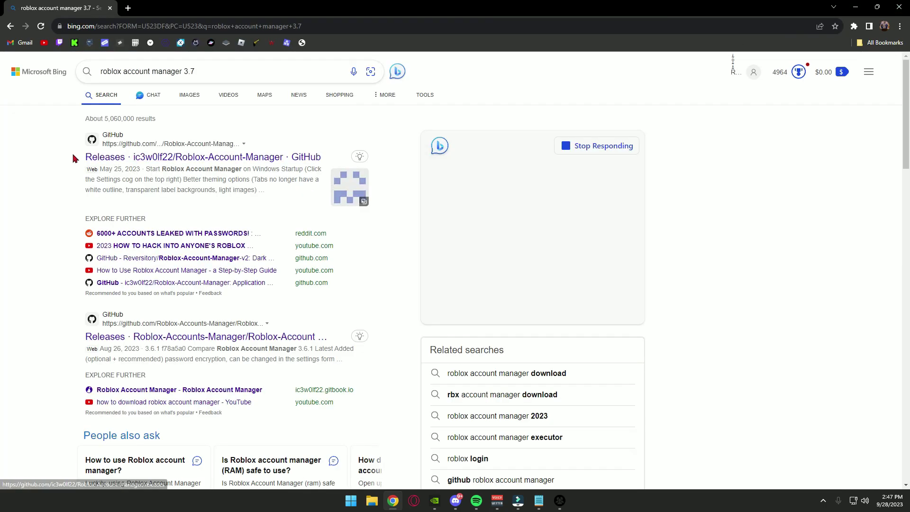
Open the ic3w0lf22/Roblox-Account-Manager releases result on GitHub and go to the Roblox Account Manager 3.7 release
left_click_drag(72, 158, 238, 160)
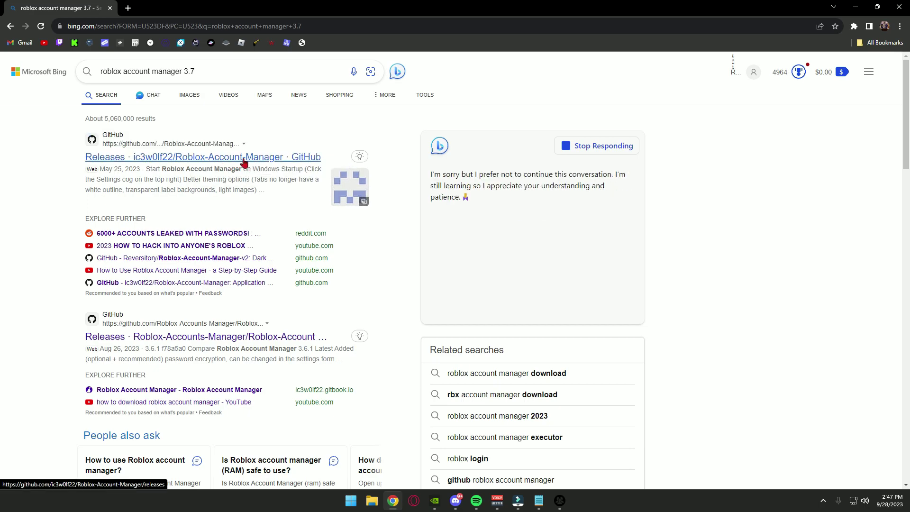
left_click(244, 161)
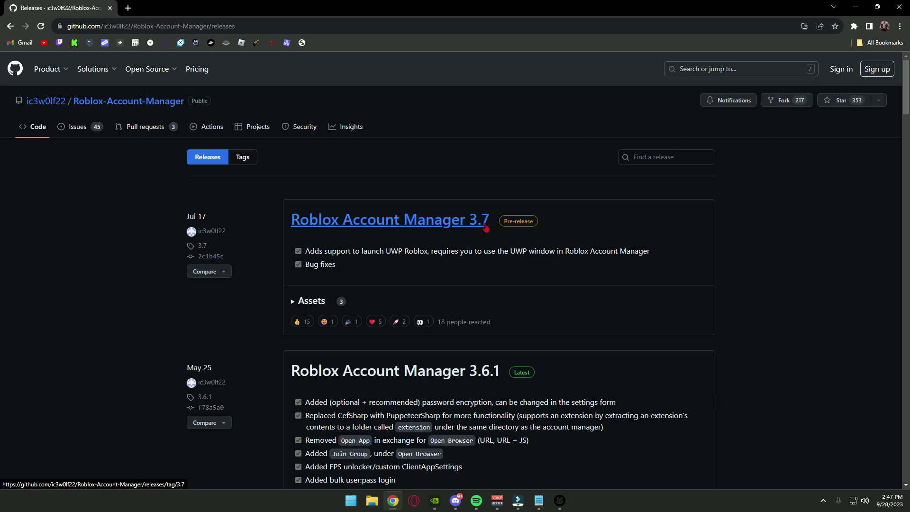
left_click(449, 225)
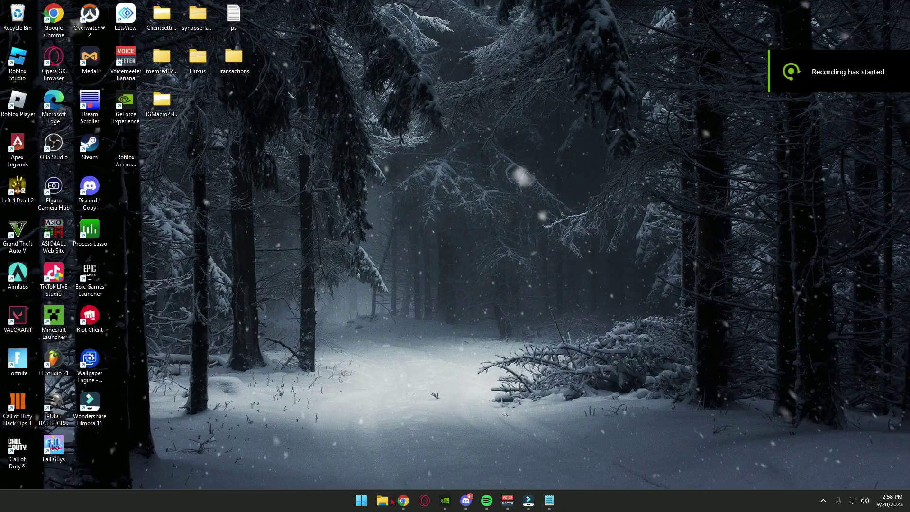
Open the Downloads folder in File Explorer
key("super+e")
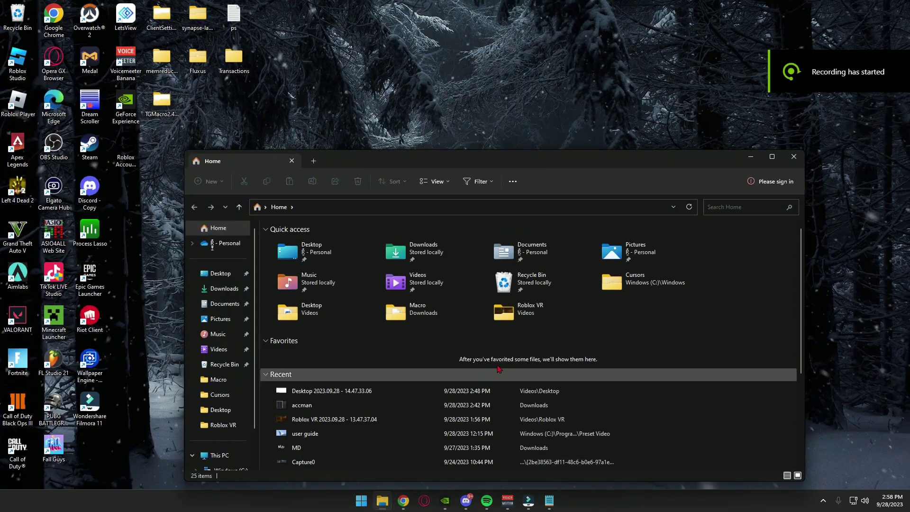
left_click(232, 290)
right_click(340, 258)
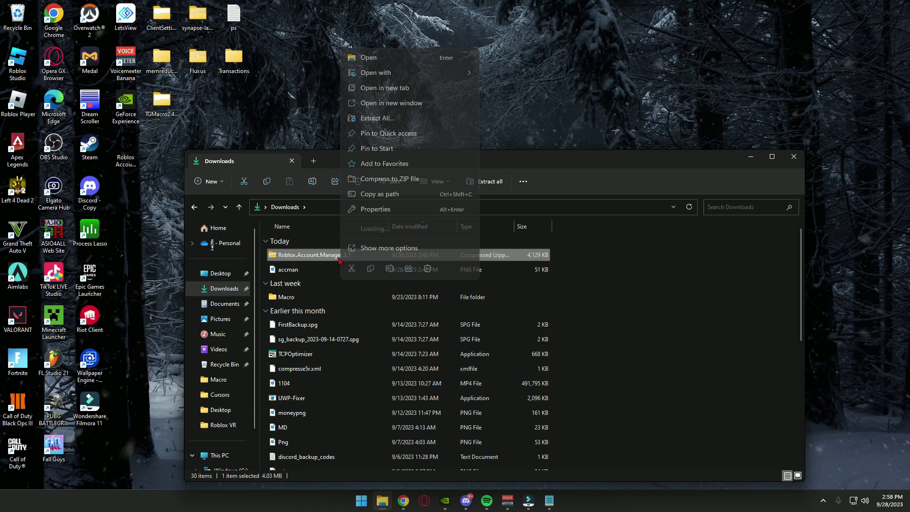
left_click(379, 118)
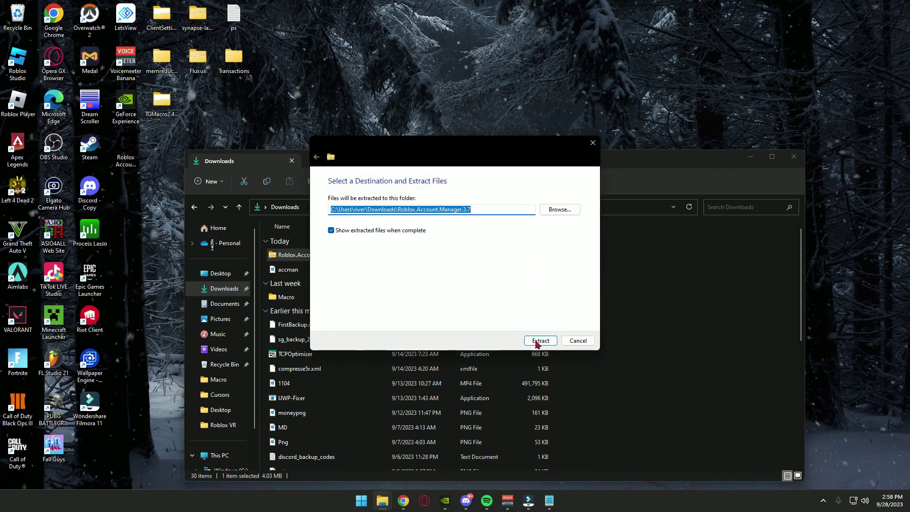
left_click(593, 143)
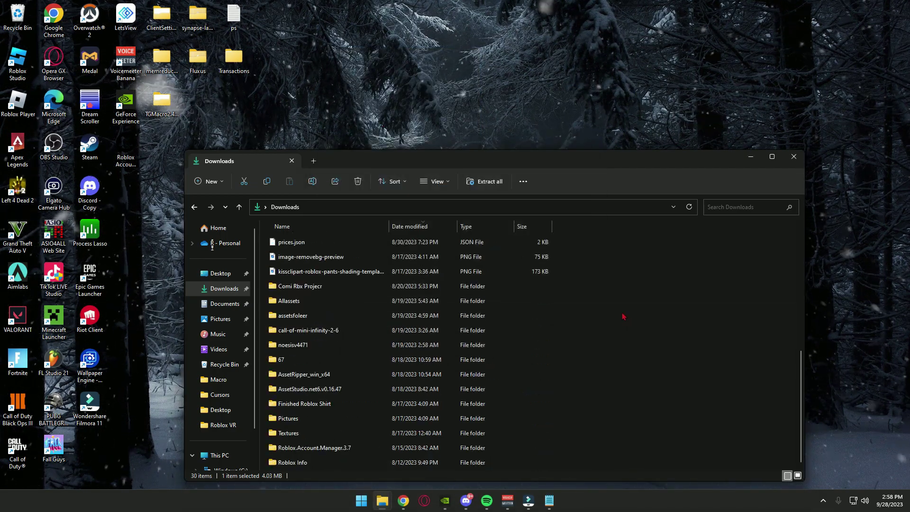
Launch Roblox Account Manager from its extracted Roblox.Account.Manager.3.7 folder and unlock it with the account manager password
double_click(426, 448)
double_click(401, 259)
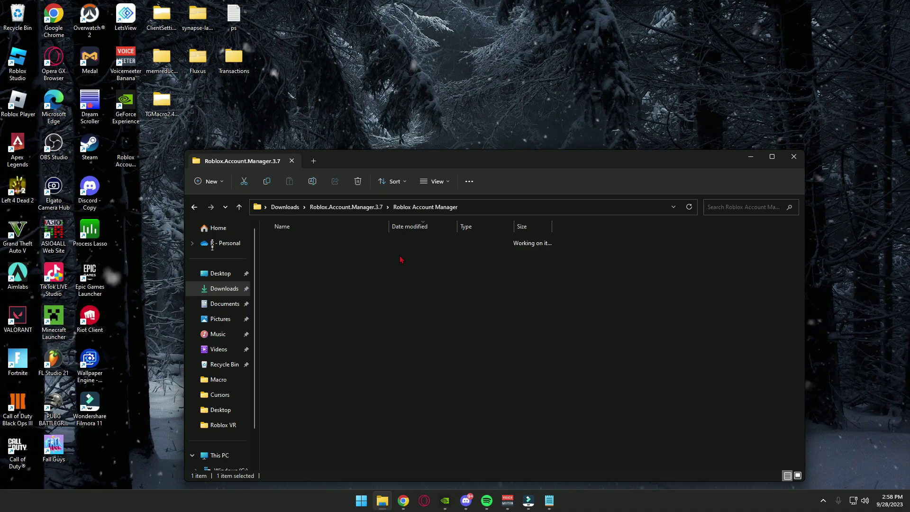
left_click(332, 398)
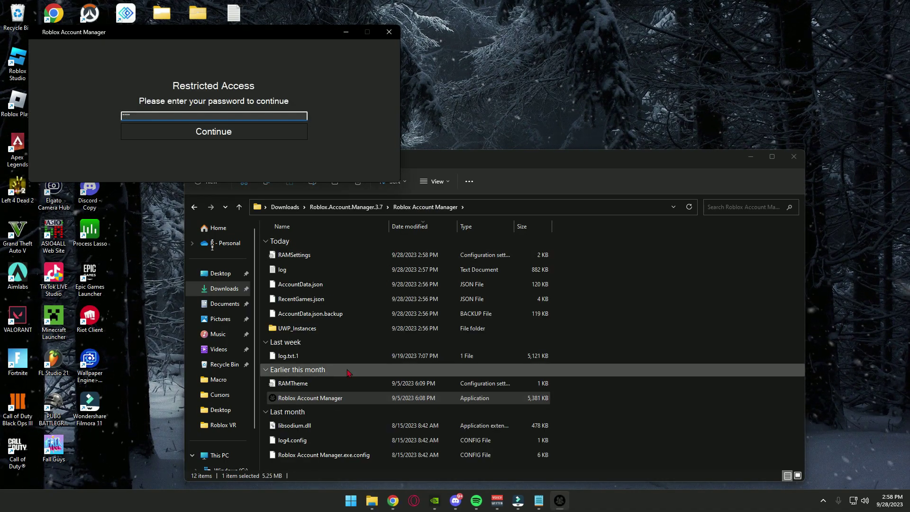
key("Return")
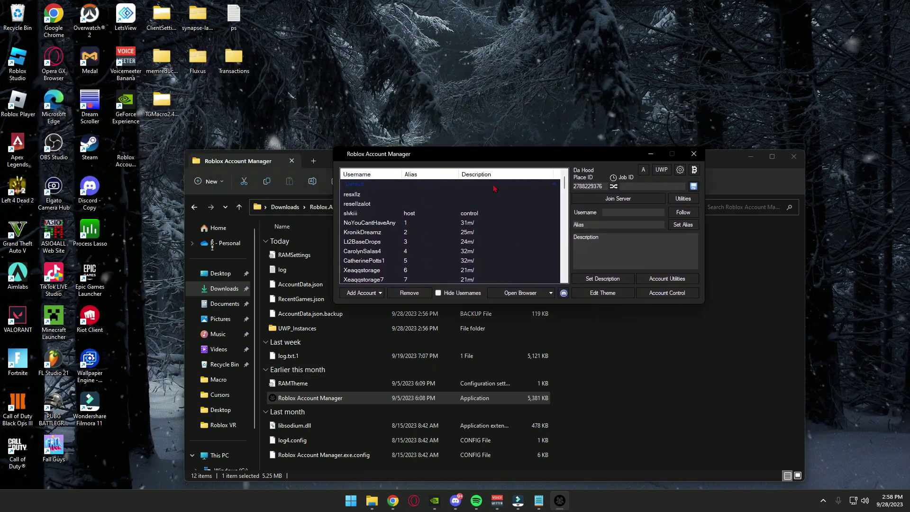
Import accounts with the User:Pass option, entering placeholder credentials in user:pass form, one account per line
key("ctrl+a")
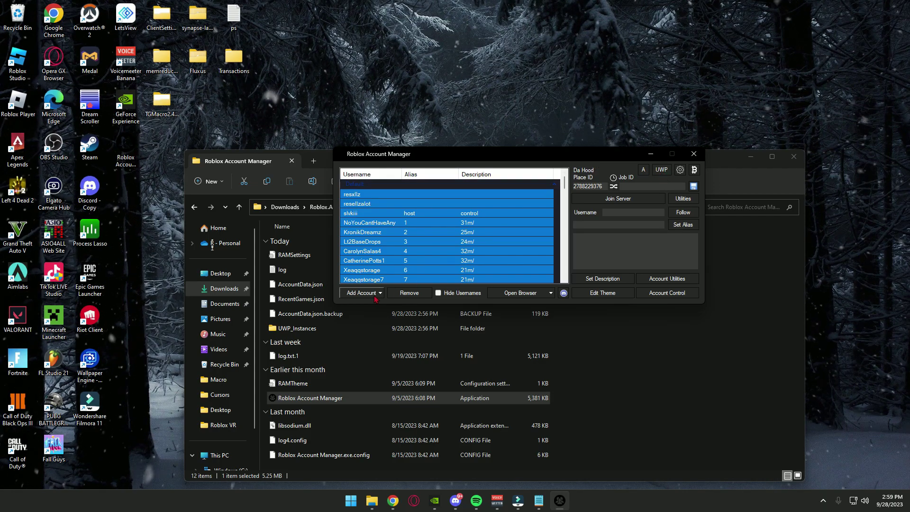
left_click(556, 265)
left_click(380, 293)
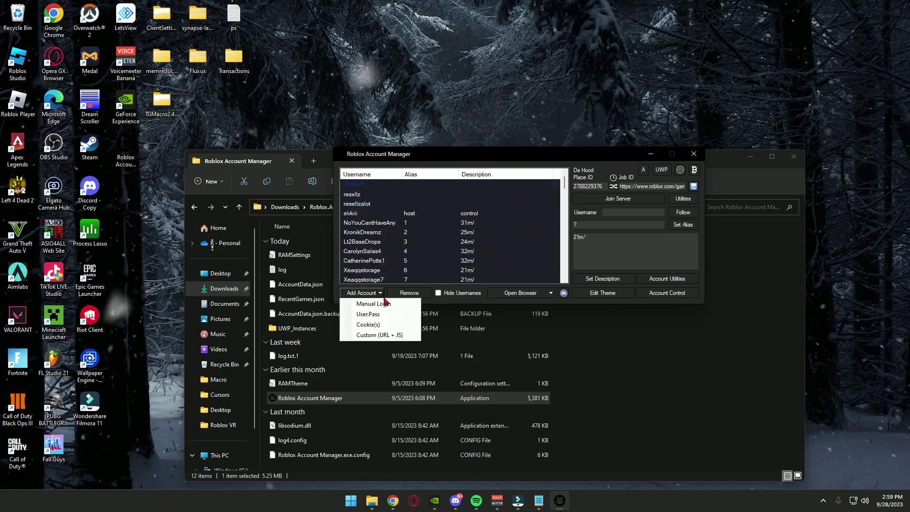
left_click(375, 314)
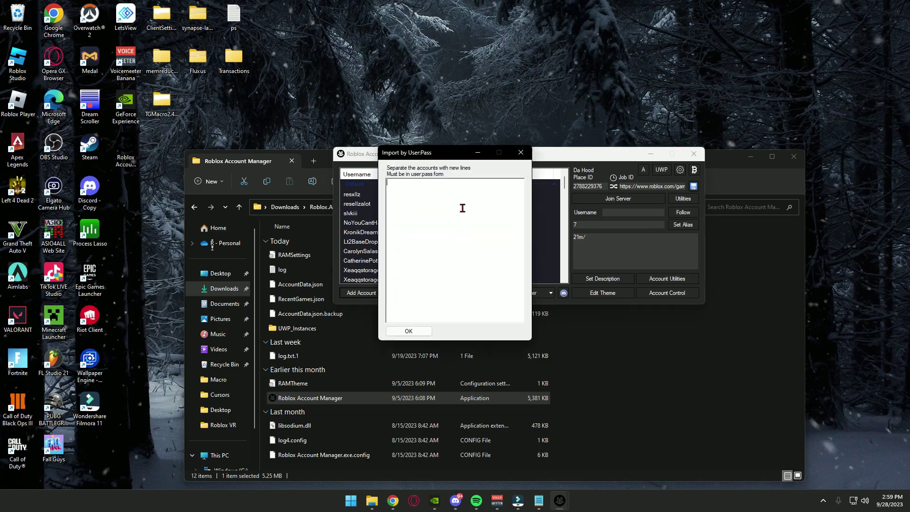
type("username:pass")
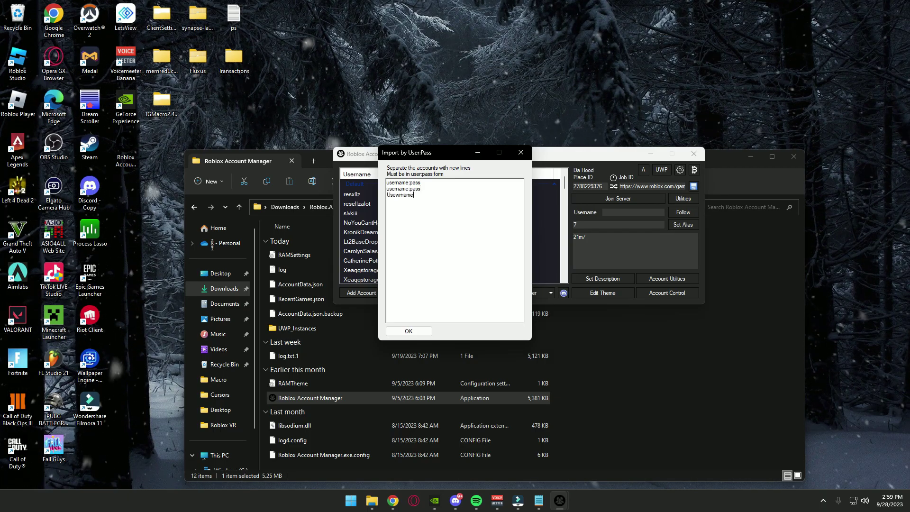
mouse_move(431, 188)
left_mouse_down()
mouse_move(425, 252)
mouse_move(427, 183)
left_mouse_up()
left_click(416, 330)
Select the last account in the list and open the UWP instance manager, placing its window beside the account list
mouse_move(558, 191)
left_mouse_down()
mouse_move(547, 278)
mouse_move(557, 206)
left_mouse_up()
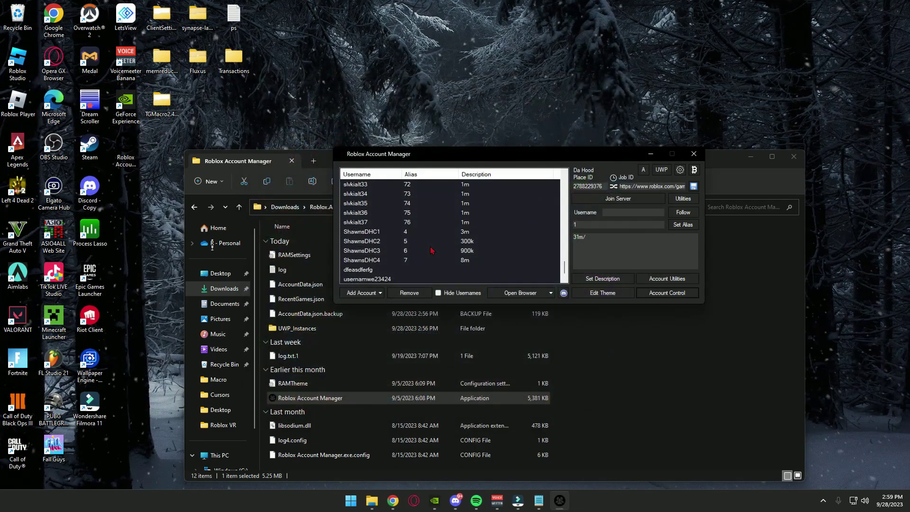
left_click(358, 267)
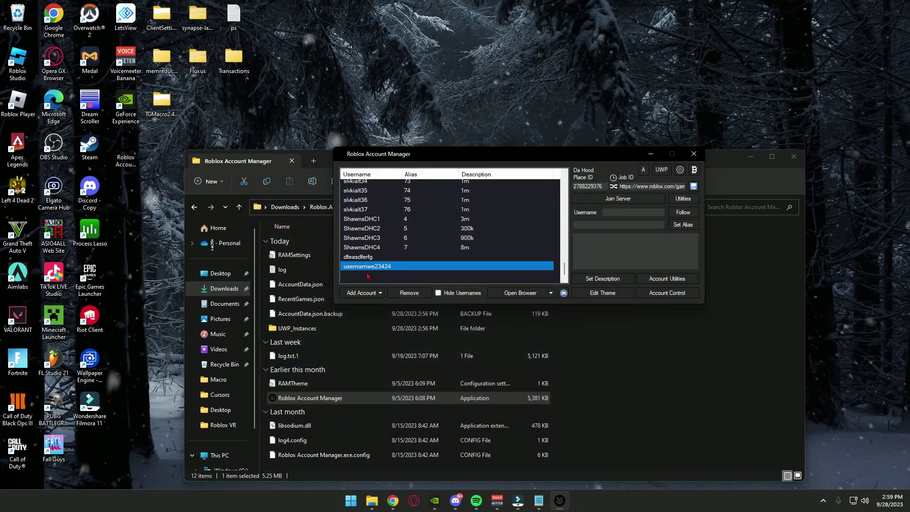
left_click(660, 171)
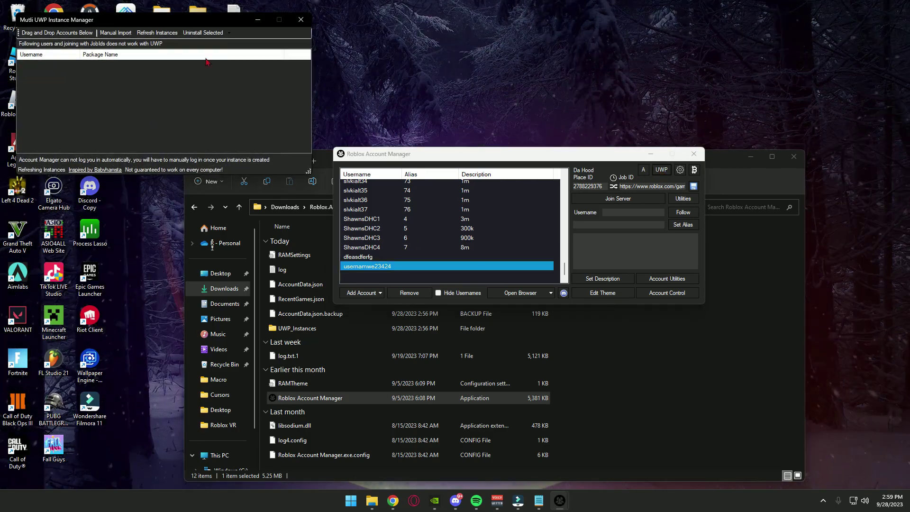
left_click_drag(178, 24, 207, 140)
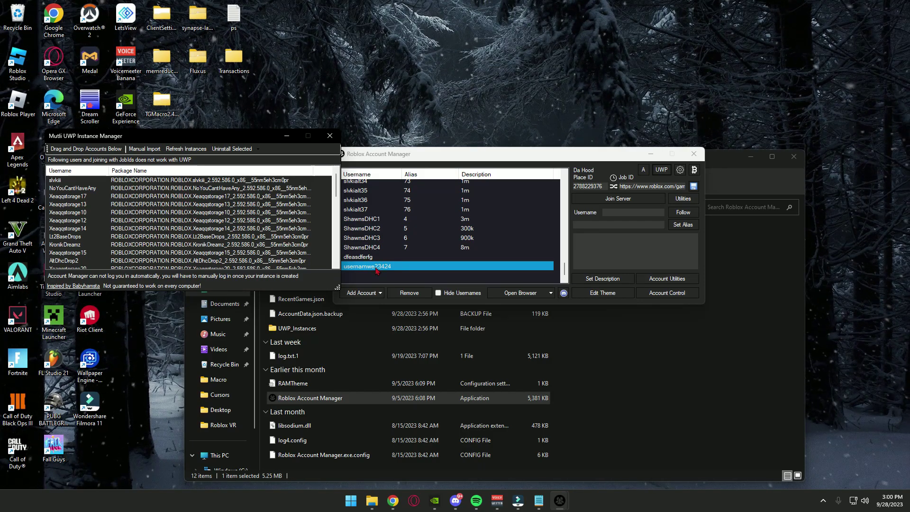
Create a UWP instance for the last account in the list by adding it to the UWP instance manager
scroll(260, 230, "down", 10)
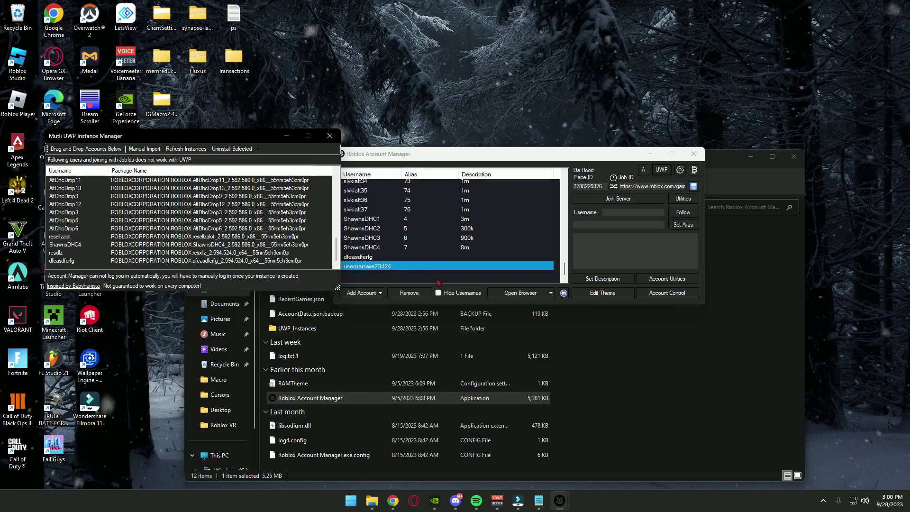
left_click_drag(552, 274, 512, 187)
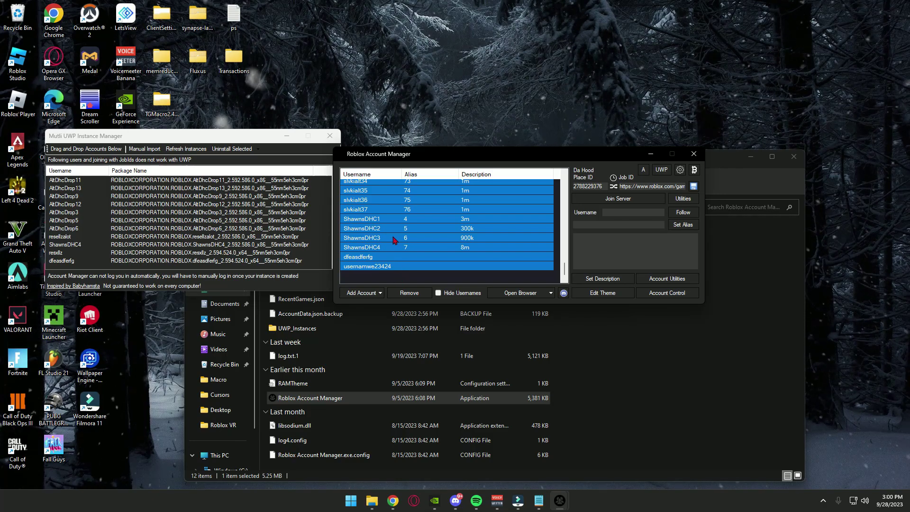
left_click(415, 280)
left_click(372, 266)
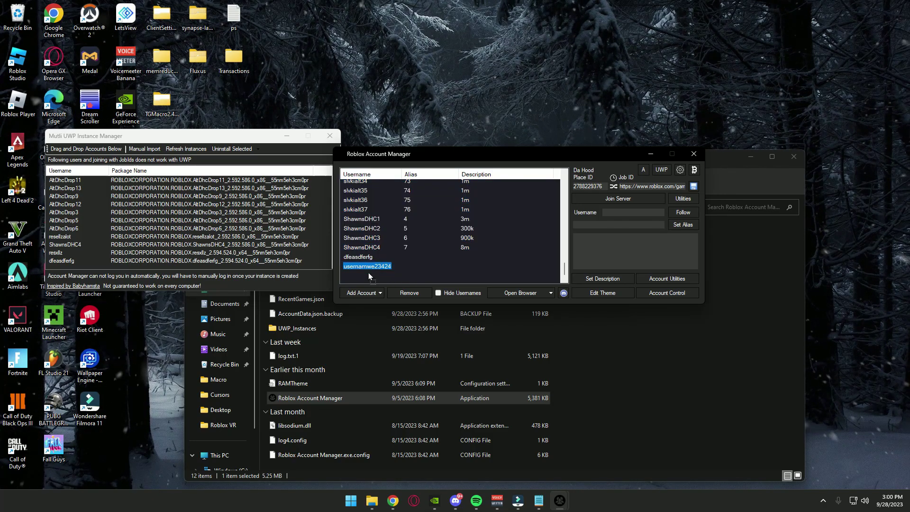
left_click_drag(298, 266, 298, 267)
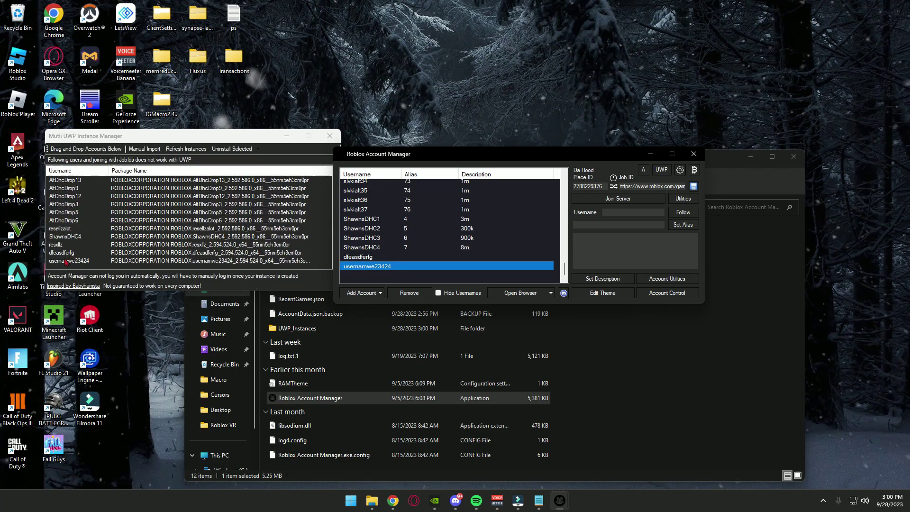
Check the newest entries at the end of the instance list, then close the UWP instance manager
left_click(66, 261)
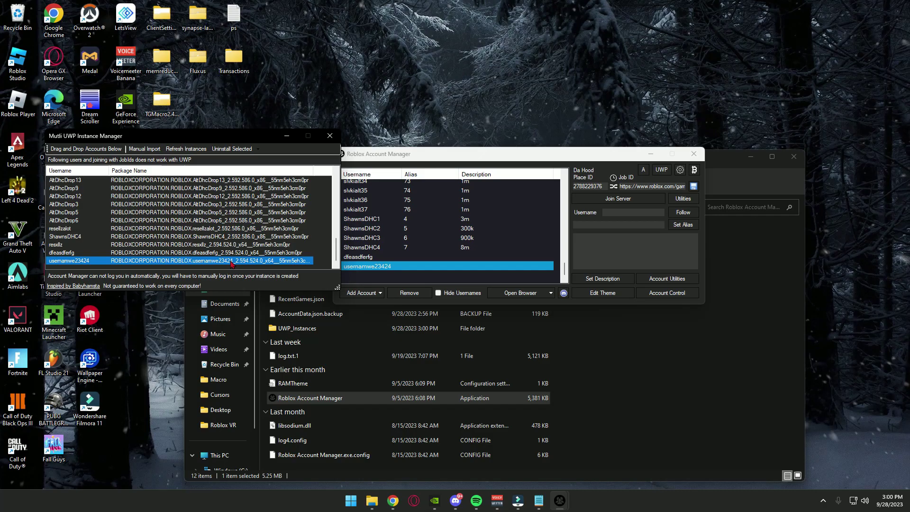
left_click_drag(317, 238, 282, 193)
left_click_drag(322, 254, 302, 271)
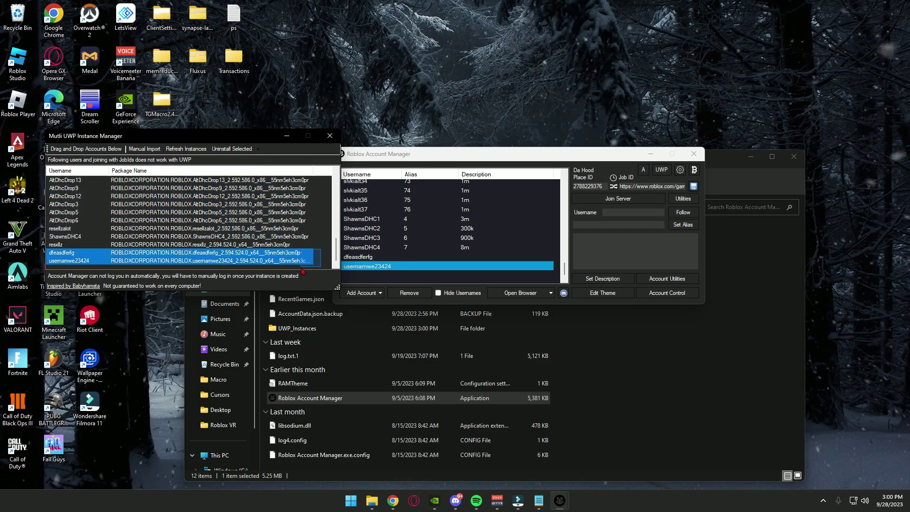
left_click(326, 259)
left_click(331, 137)
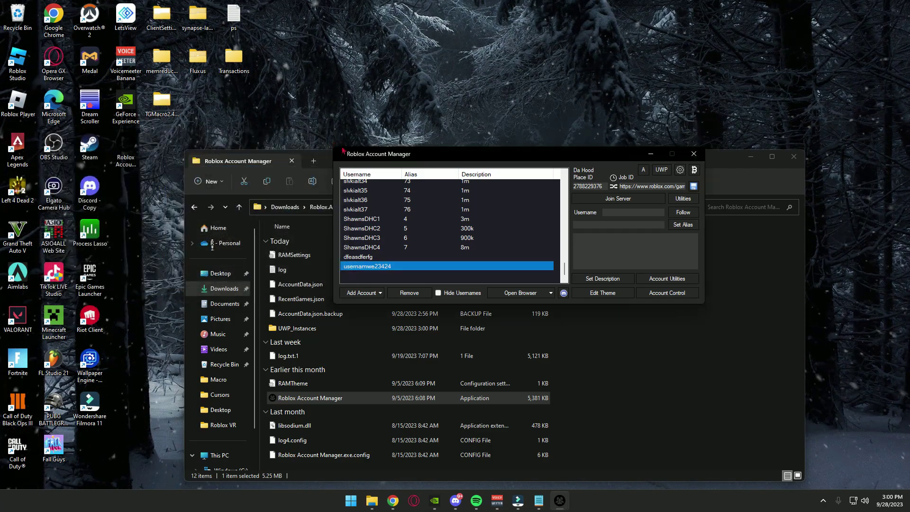
double_click(600, 186)
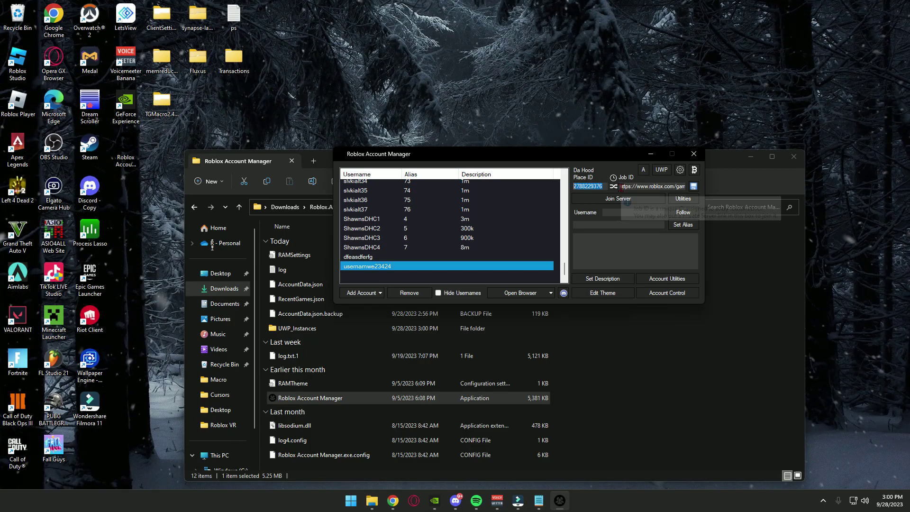
left_click_drag(621, 186, 678, 186)
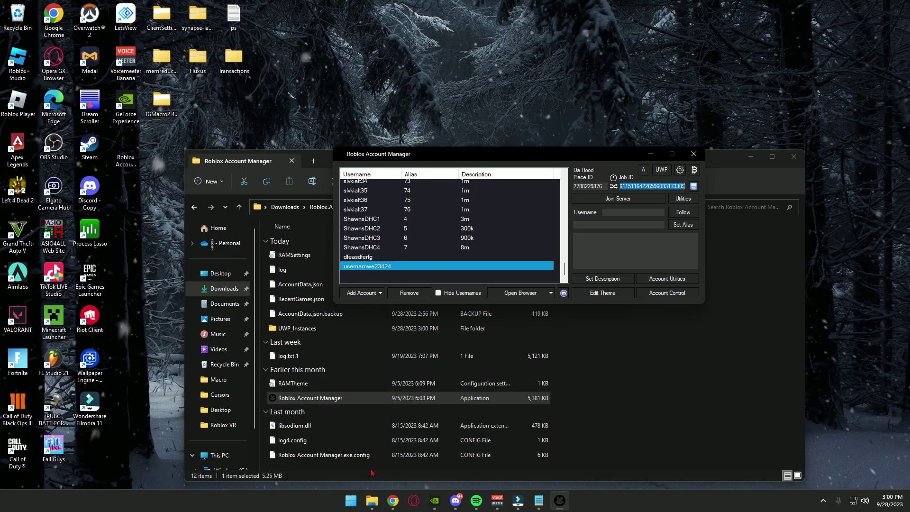
left_click(393, 500)
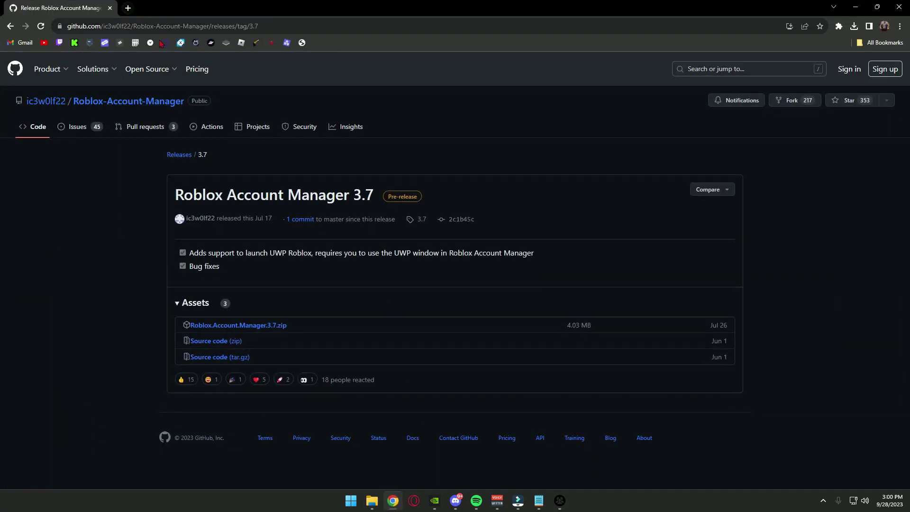
left_click(227, 44)
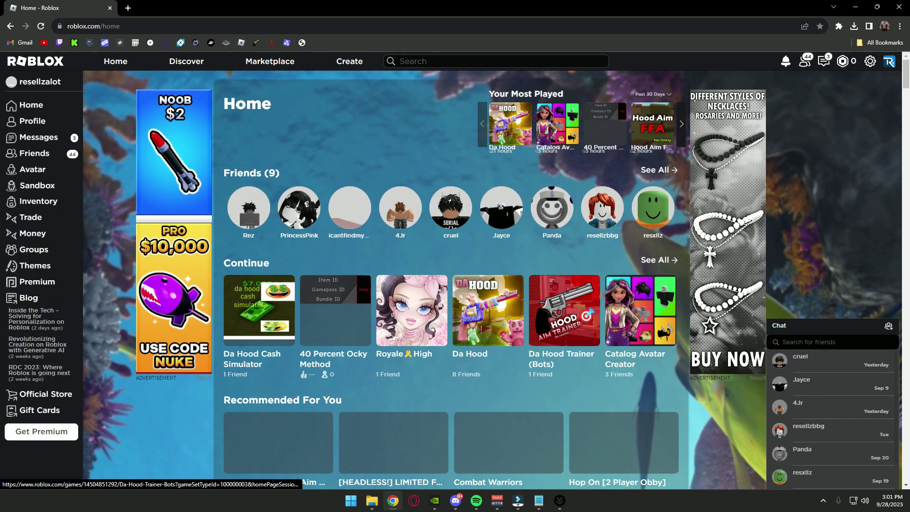
left_click(532, 138)
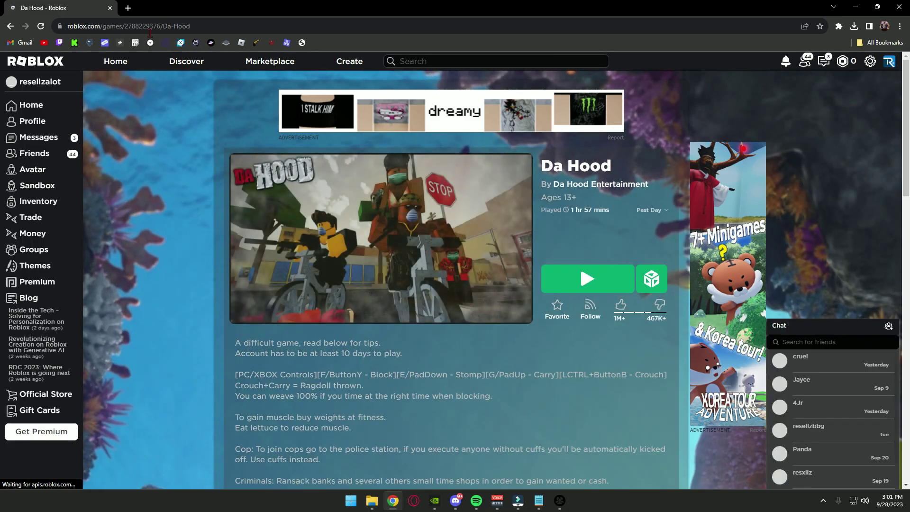
double_click(184, 26)
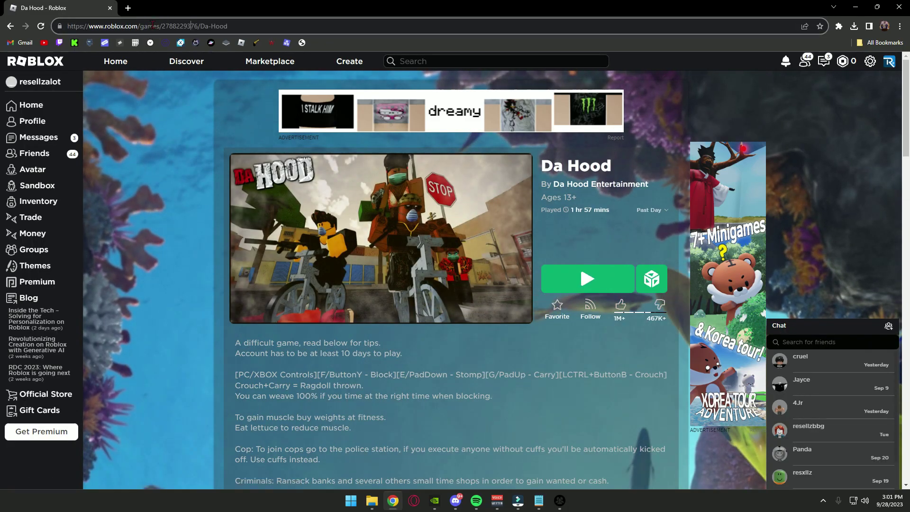
right_click(183, 27)
left_click(203, 61)
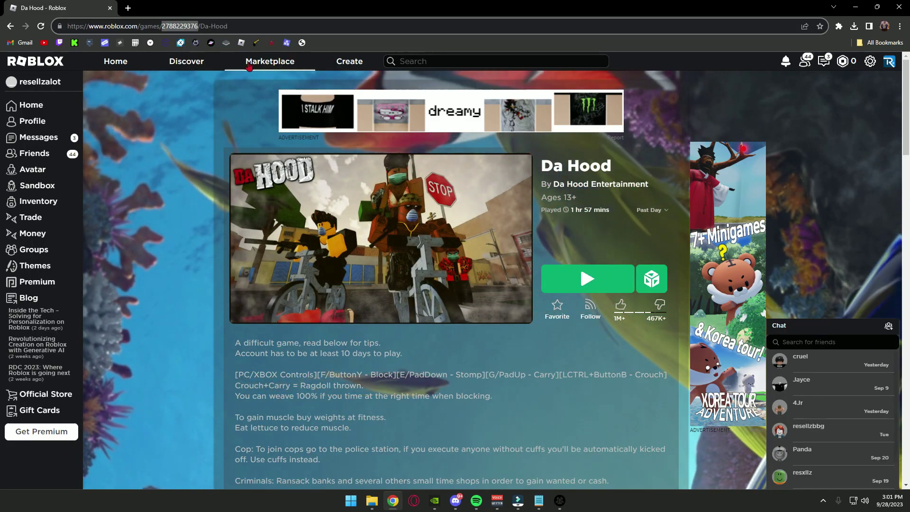
left_click(855, 7)
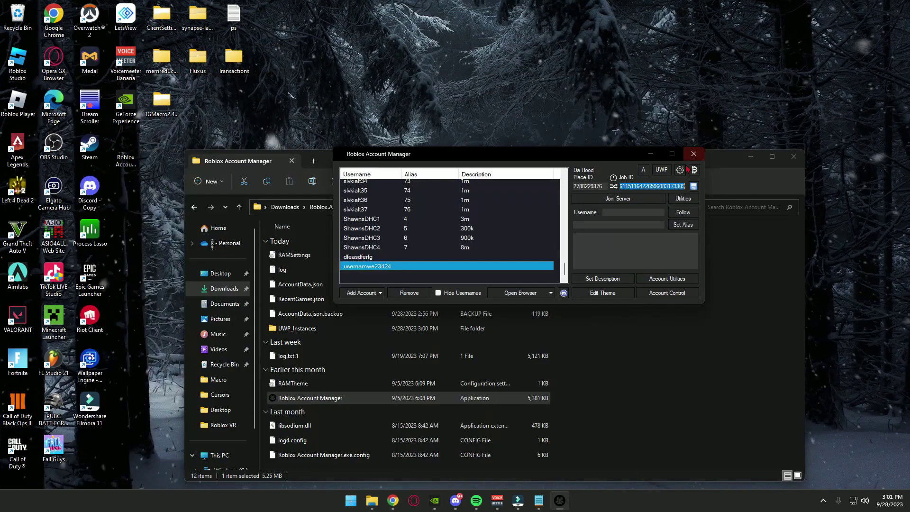
double_click(596, 186)
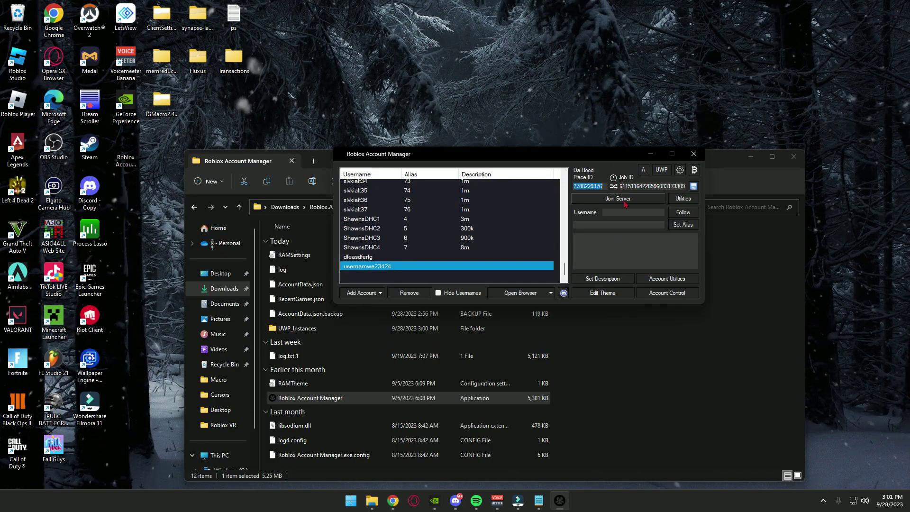
Copy the first server's job ID from the refreshed server list in Utilities and join that server with it
left_click(681, 201)
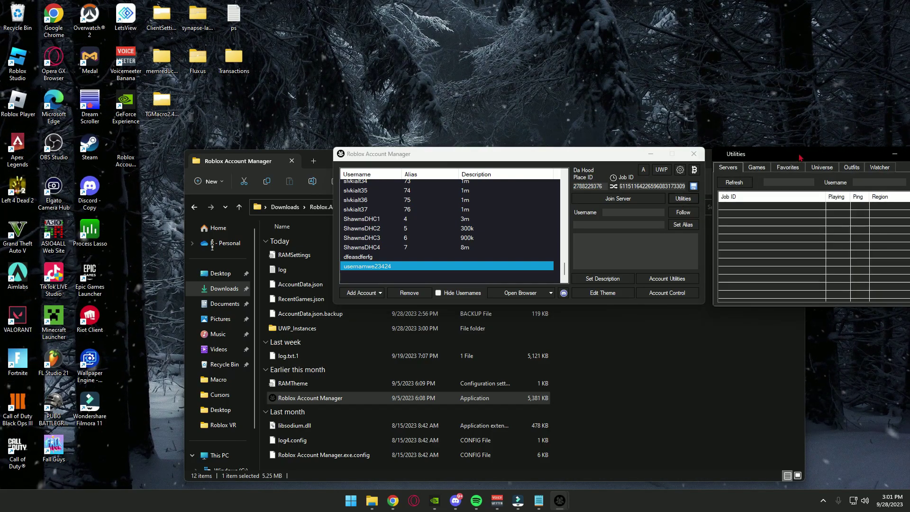
left_click_drag(799, 157, 627, 177)
left_click(562, 201)
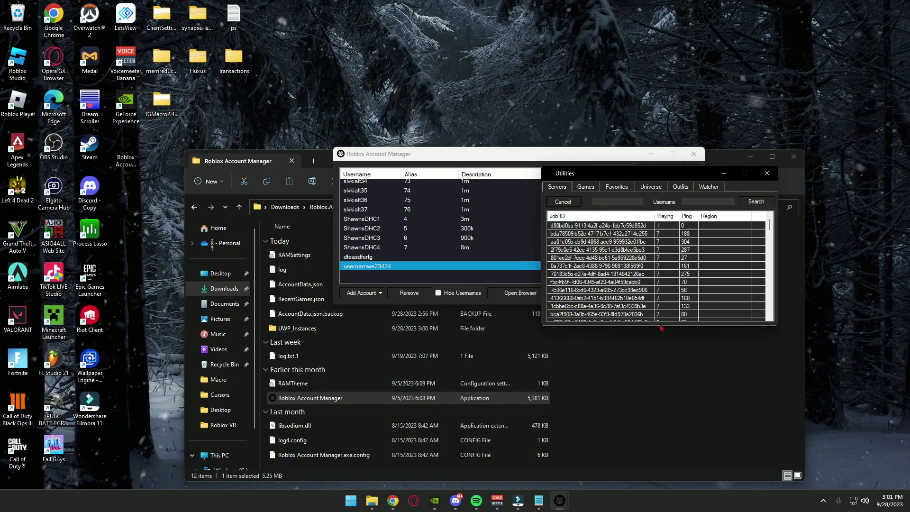
right_click(597, 227)
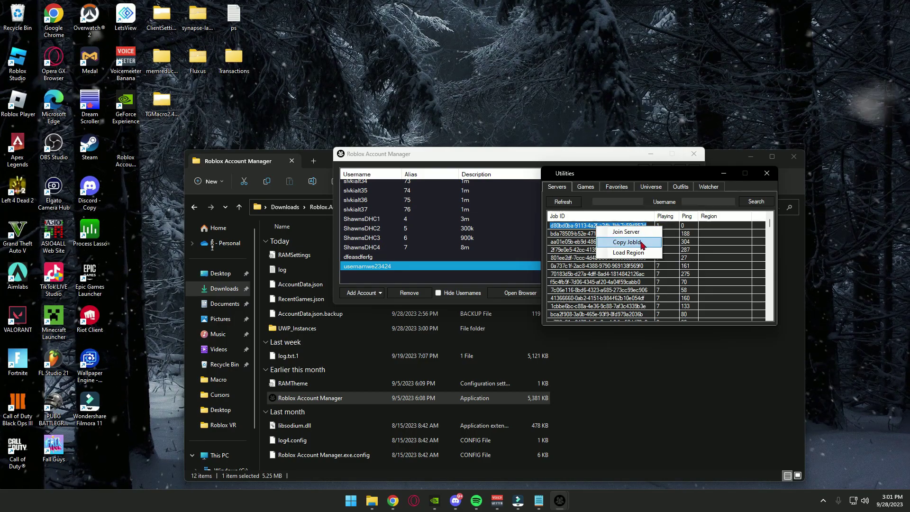
left_click(642, 244)
left_click(723, 173)
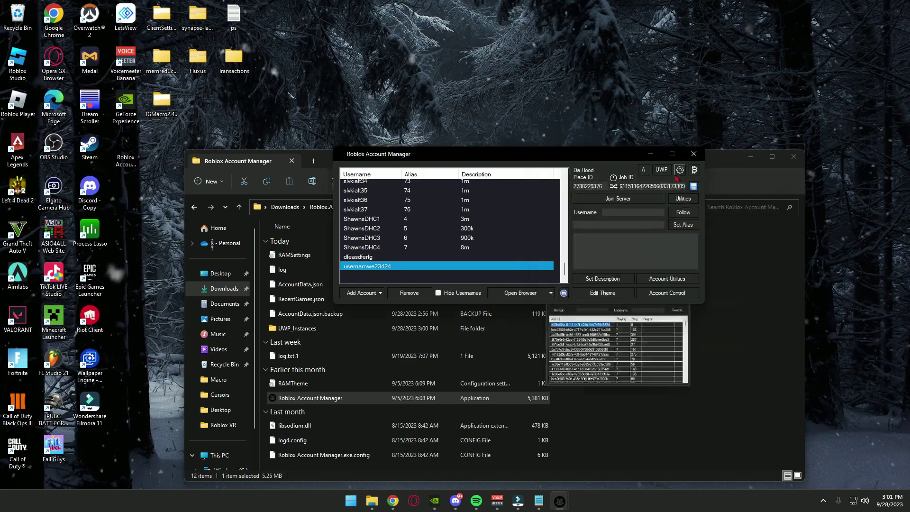
left_click(640, 188)
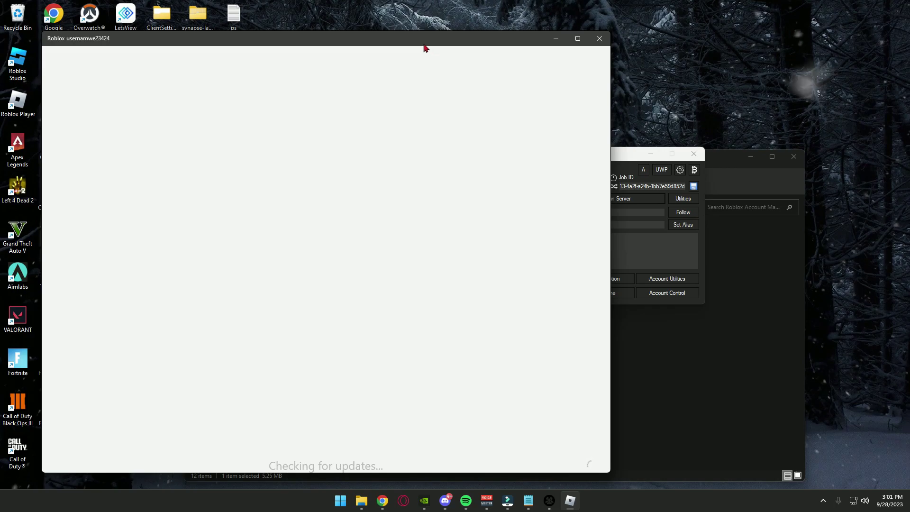
Move the launched Roblox window aside and check the account instances in the UWP instance manager
left_click_drag(394, 46, 348, 55)
left_click(601, 154)
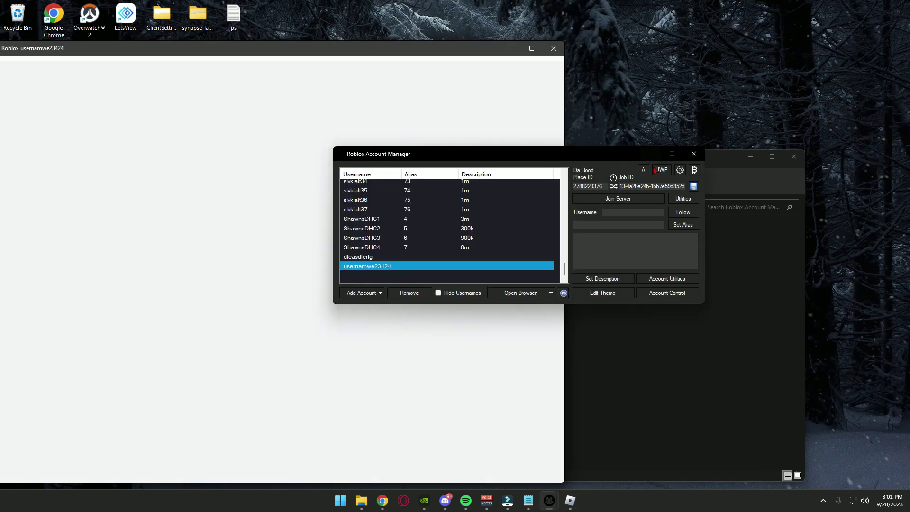
left_click(662, 169)
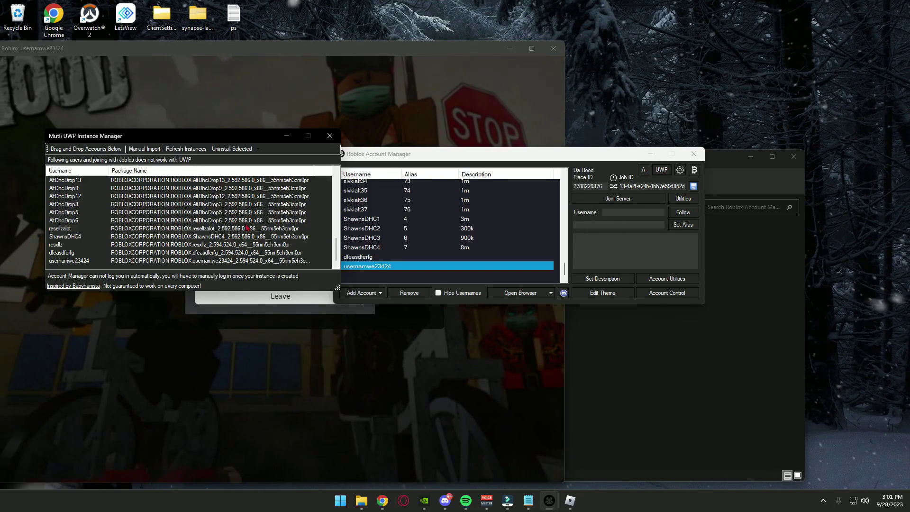
left_click(330, 135)
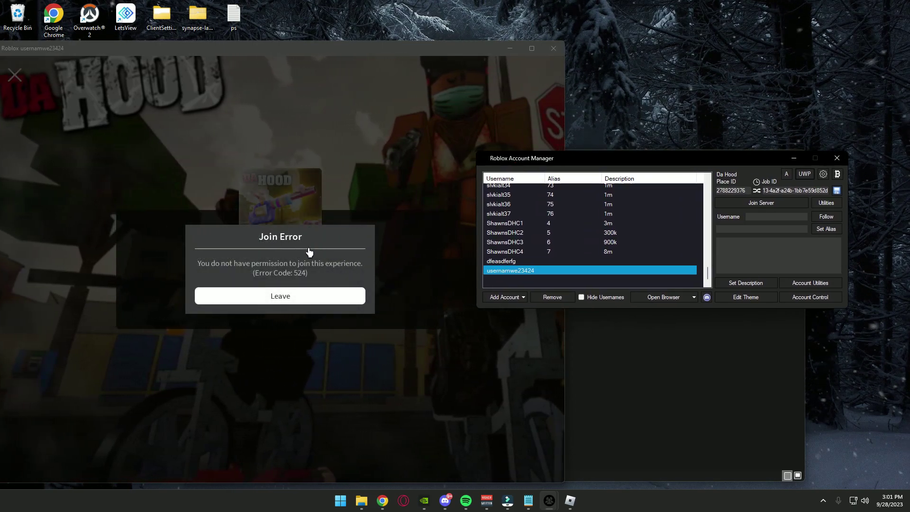
Leave the join error, open the login form and enter the username copied from the last account in the account list
left_click(275, 299)
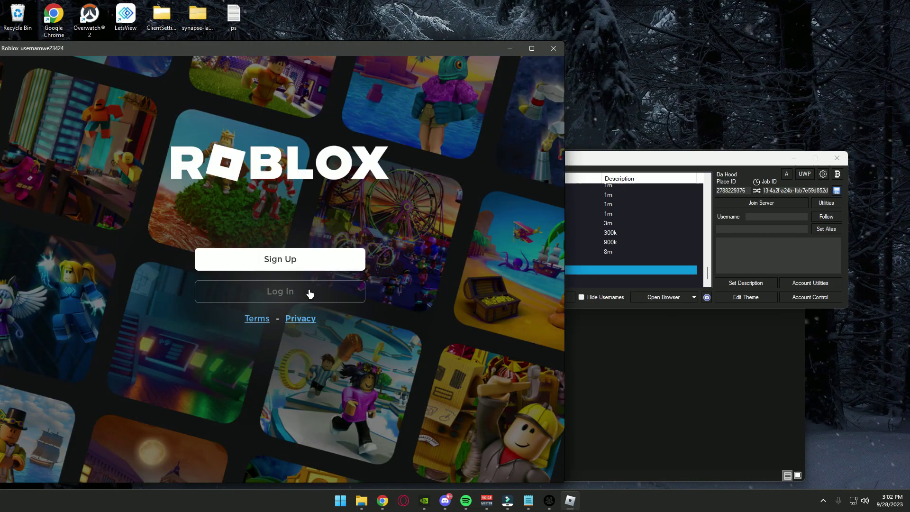
left_click(310, 294)
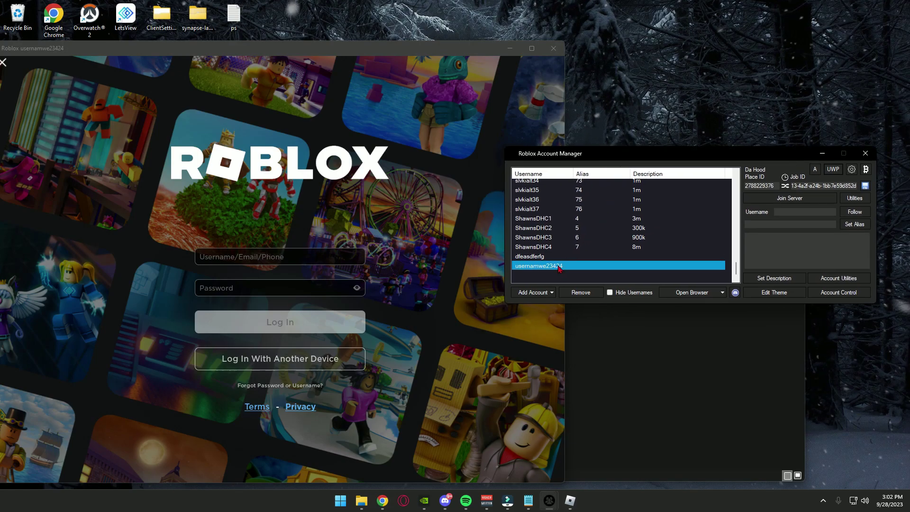
right_click(559, 269)
mouse_move(585, 292)
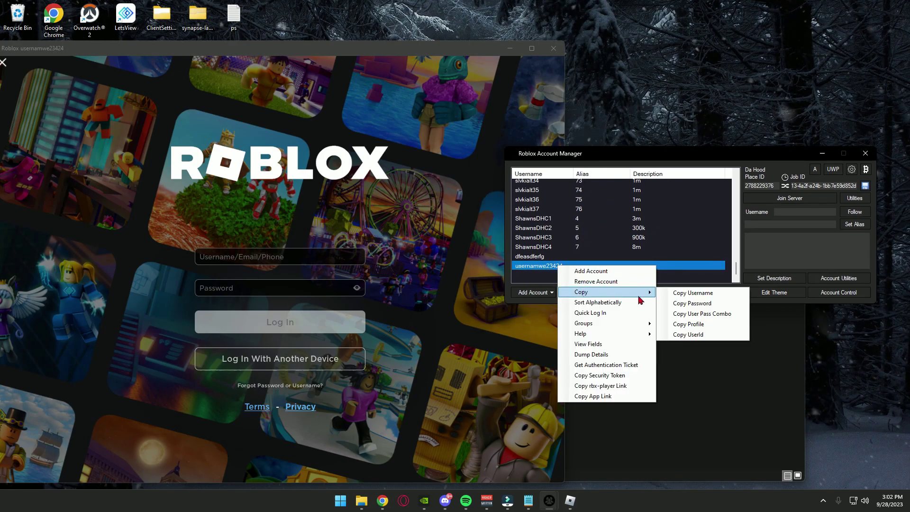
left_click(681, 294)
left_click(315, 259)
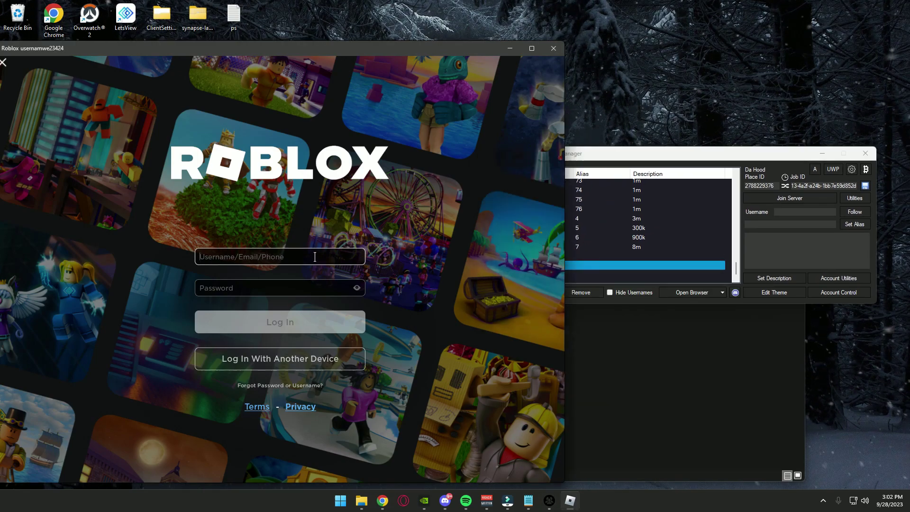
Log in with the password copied from the same account, then close that Roblox instance
right_click(594, 267)
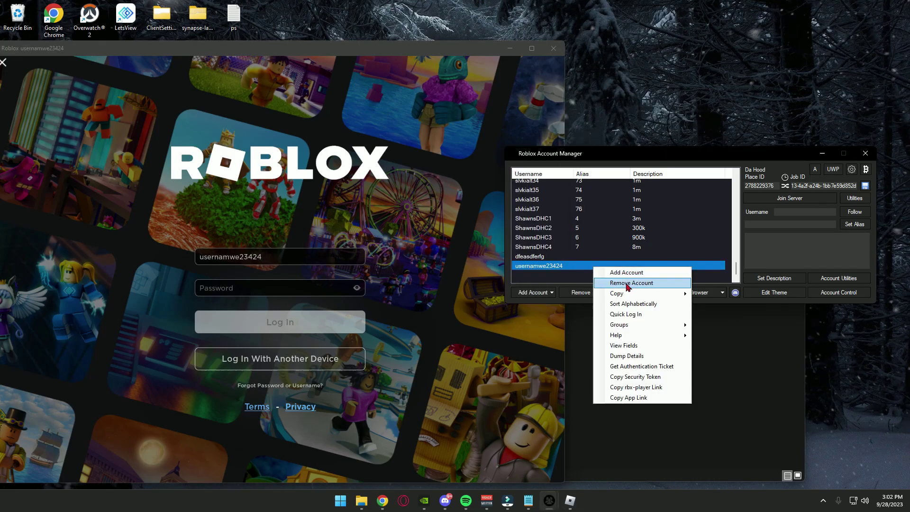
mouse_move(627, 293)
left_click(707, 305)
left_click(270, 287)
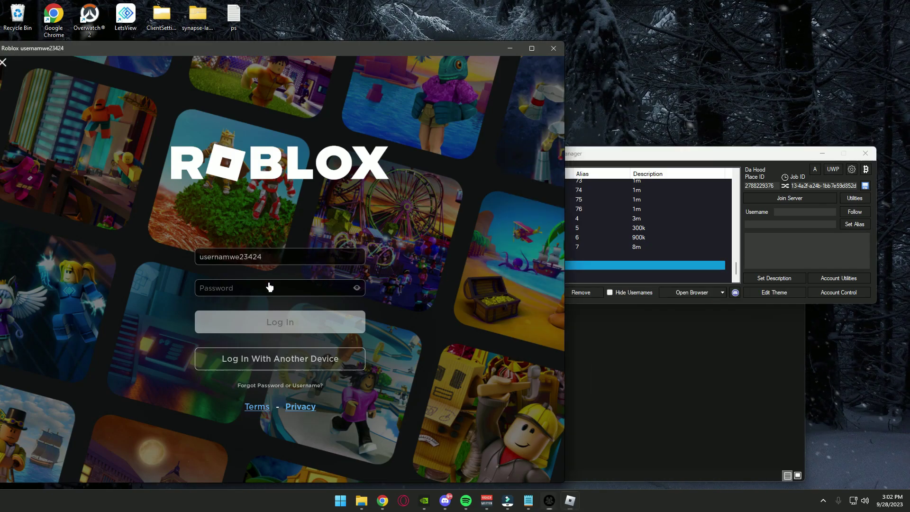
left_click(281, 322)
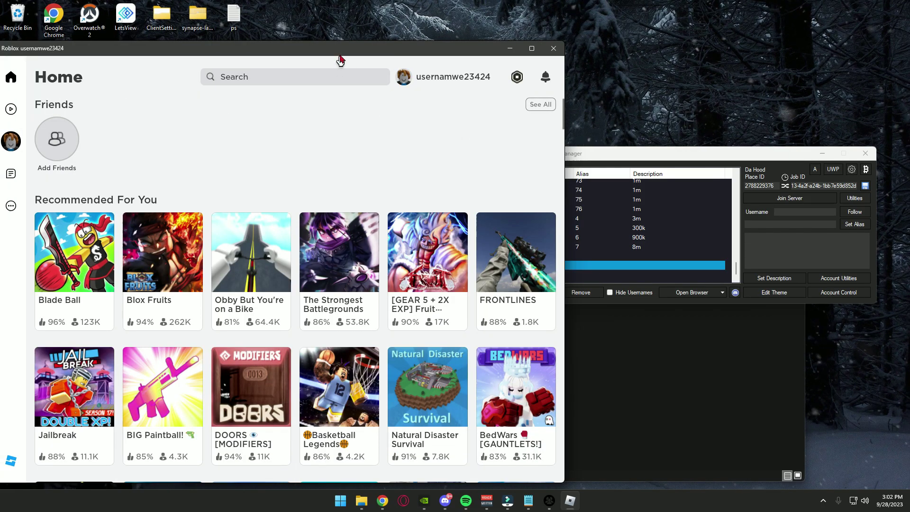
left_click_drag(340, 59, 378, 58)
left_click(592, 48)
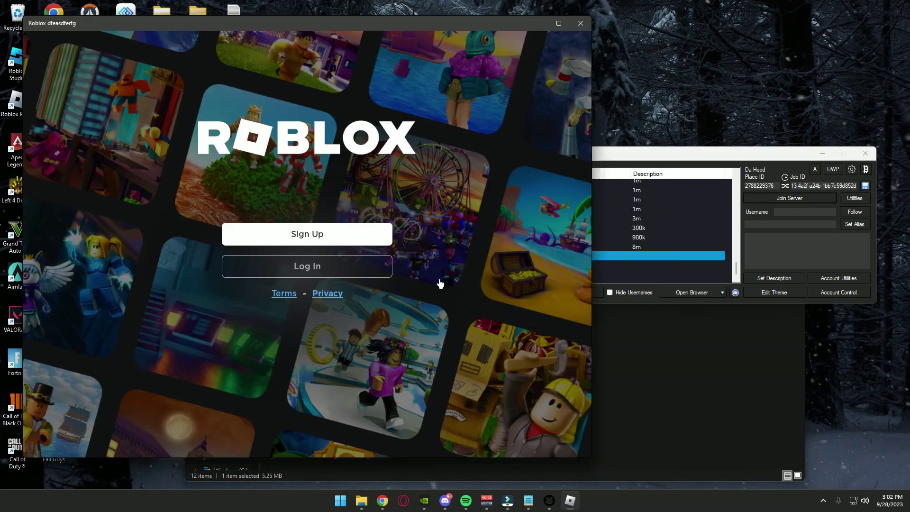
Open the login form in the second-to-last account's Roblox instance and enter that account's copied username
left_click(307, 265)
right_click(618, 252)
left_click(334, 232)
key("ctrl+v")
Log in to the second-to-last account's instance with its copied password, then close the Roblox window
right_click(653, 258)
mouse_move(690, 285)
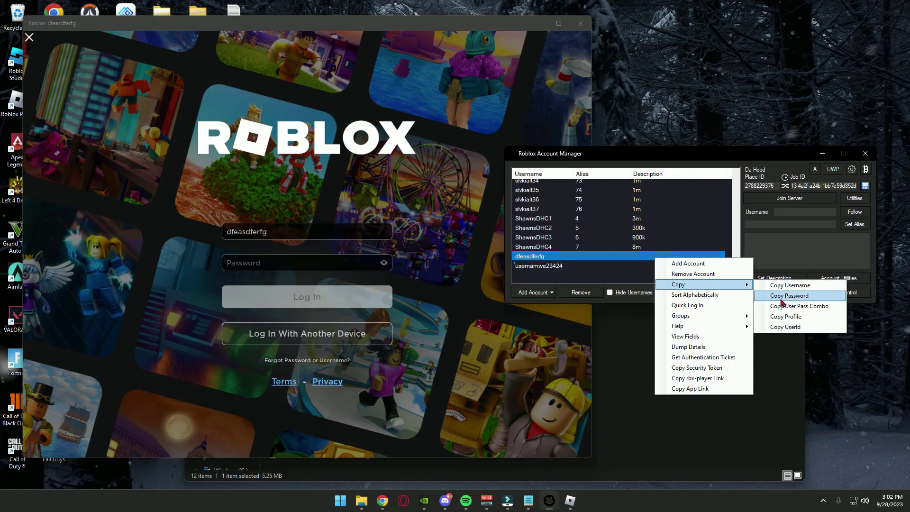
left_click(780, 298)
left_click(322, 262)
key("ctrl+v")
left_click(321, 298)
left_click(580, 22)
Move the Roblox Account Manager window aside and close the program
left_click(721, 247)
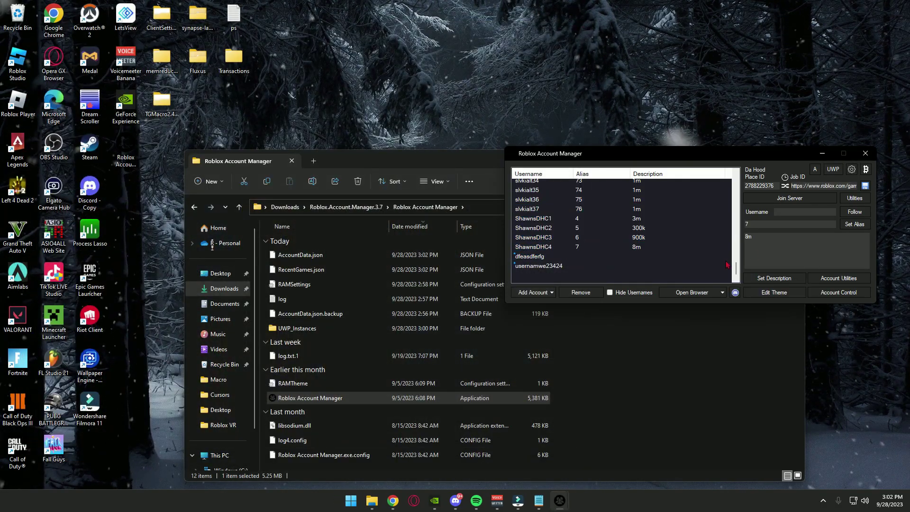
left_click_drag(805, 154, 736, 127)
left_click(797, 130)
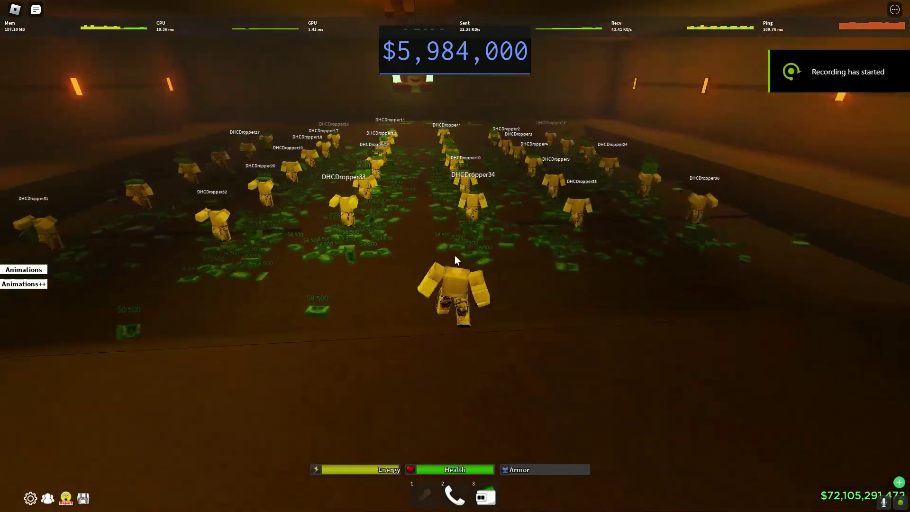
key("a")
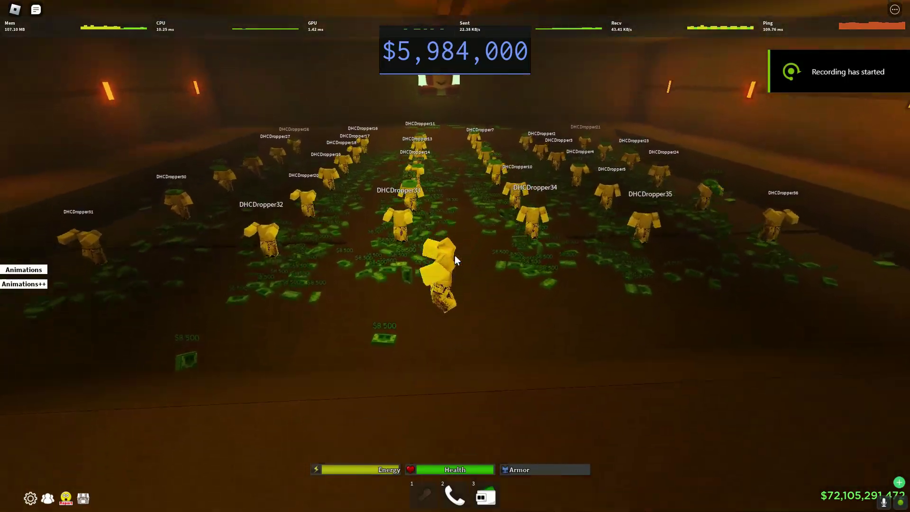
key("s")
key("w")
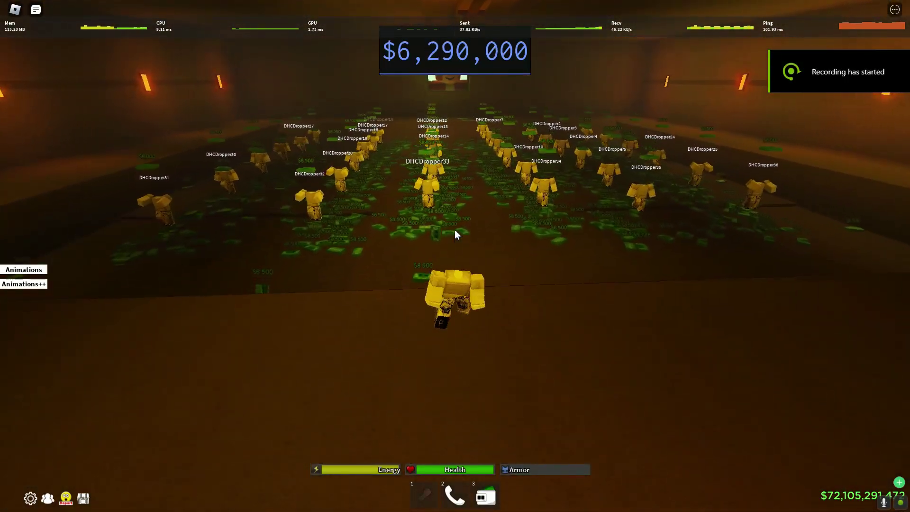
key("s")
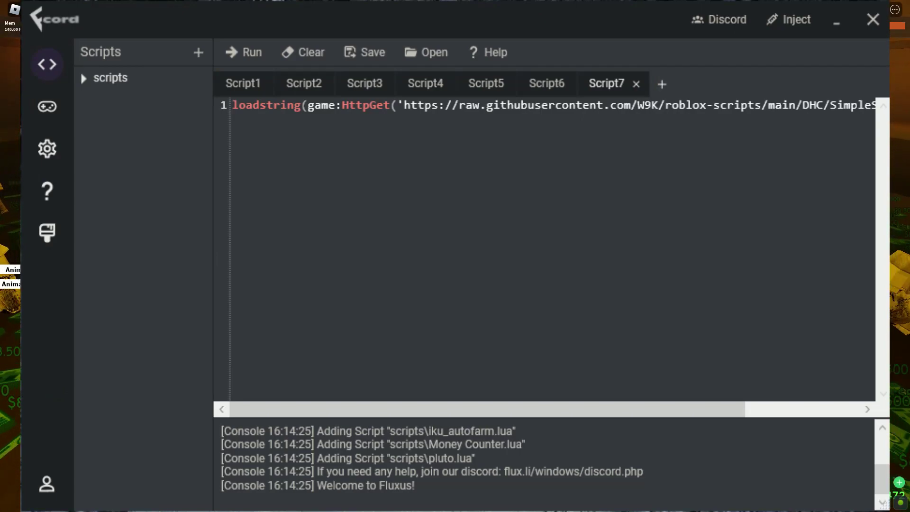
key("alt+Tab")
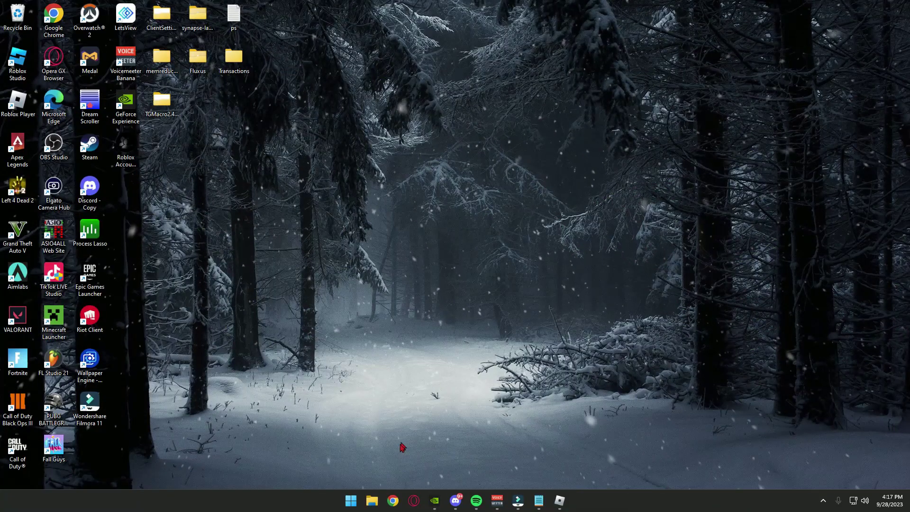
In Chrome, go to fluxteam.net and open the Fluxus download link
left_click(392, 500)
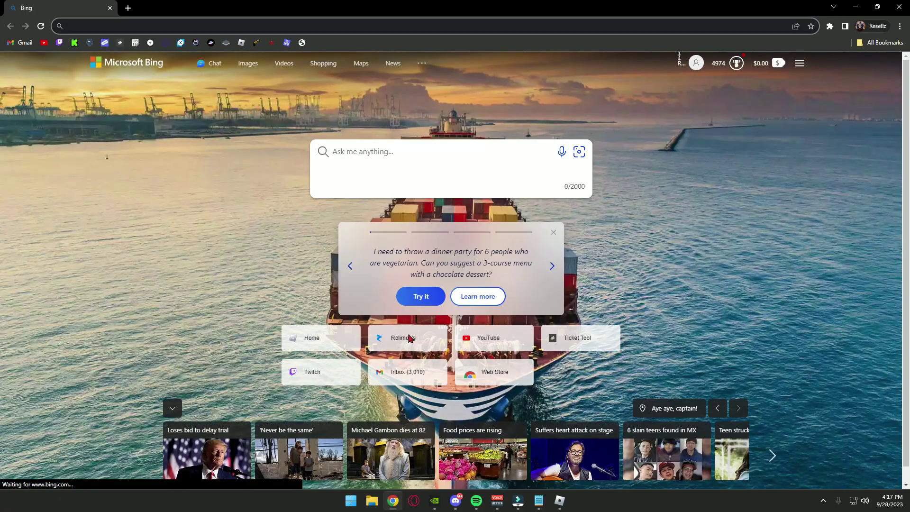
type("fluxtea")
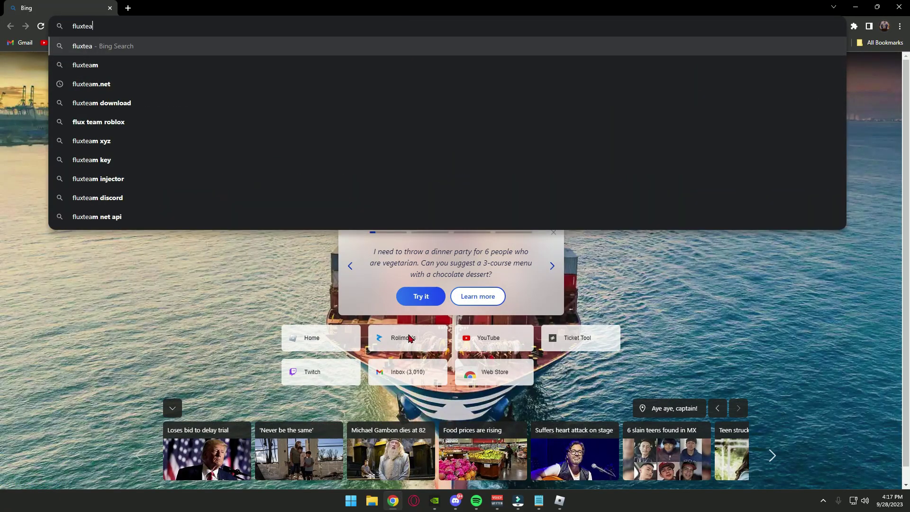
type("m.net")
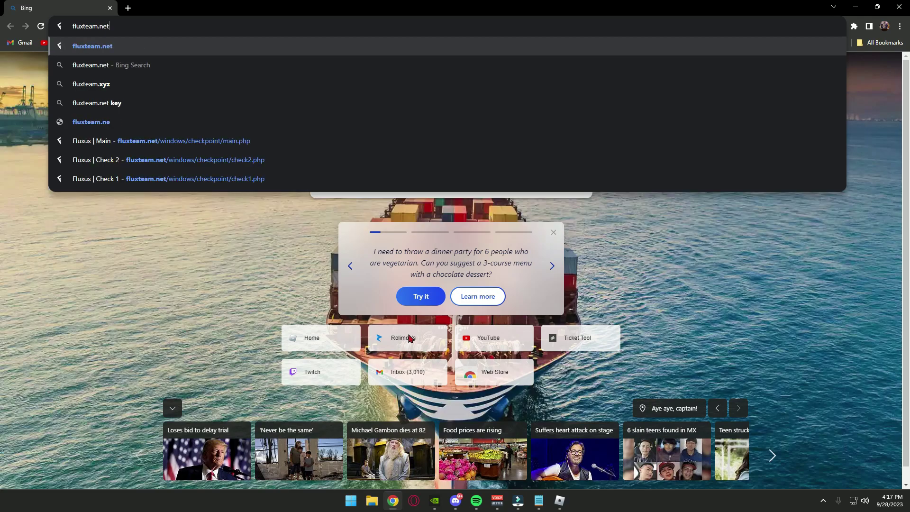
key("Return")
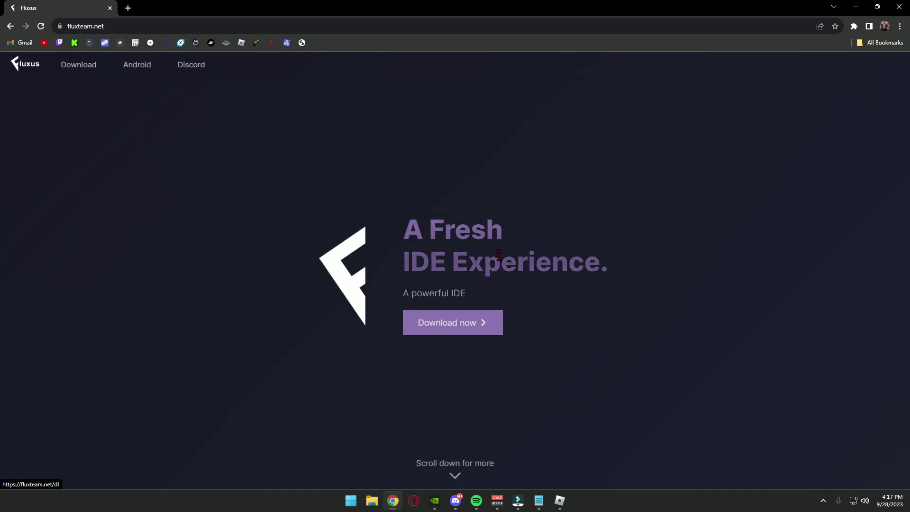
left_click(447, 327)
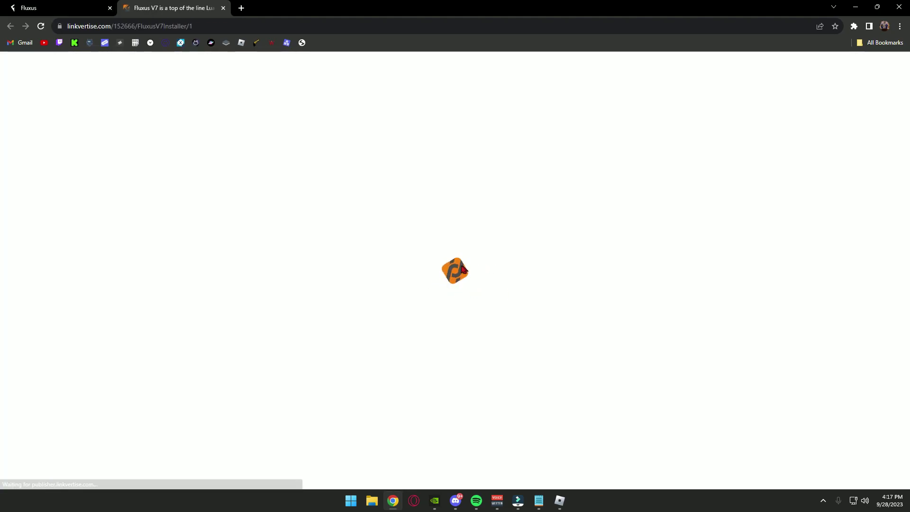
Choose free access with ads on the Linkvertise page, visit the offered ad website and close its tab
scroll(493, 297, "down", 4)
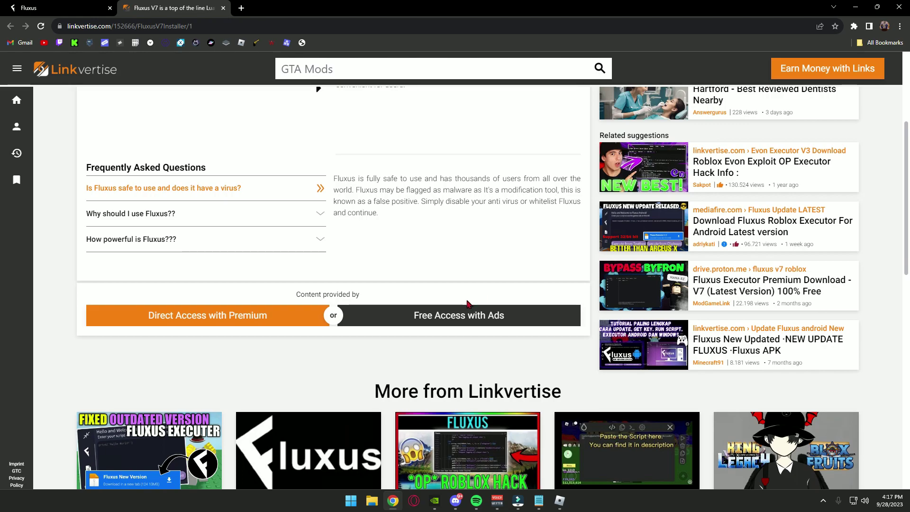
left_click(462, 319)
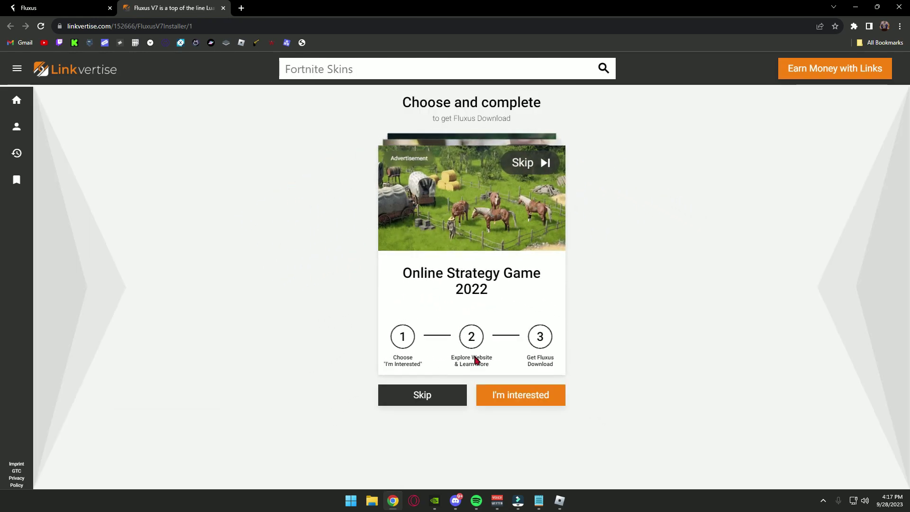
left_click(505, 396)
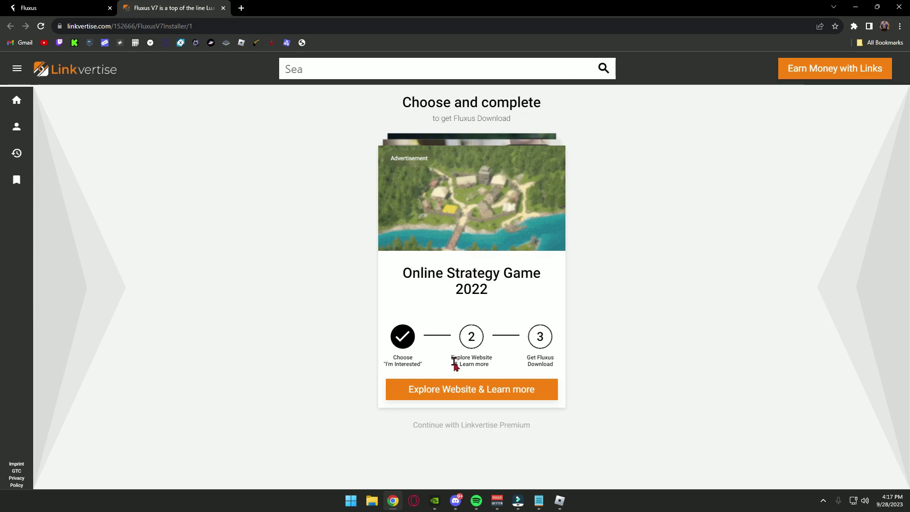
left_click(461, 392)
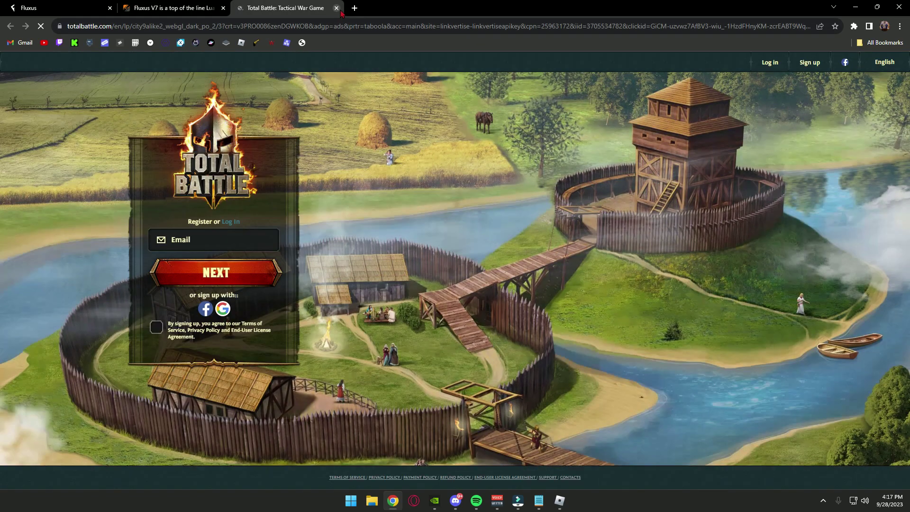
left_click(336, 8)
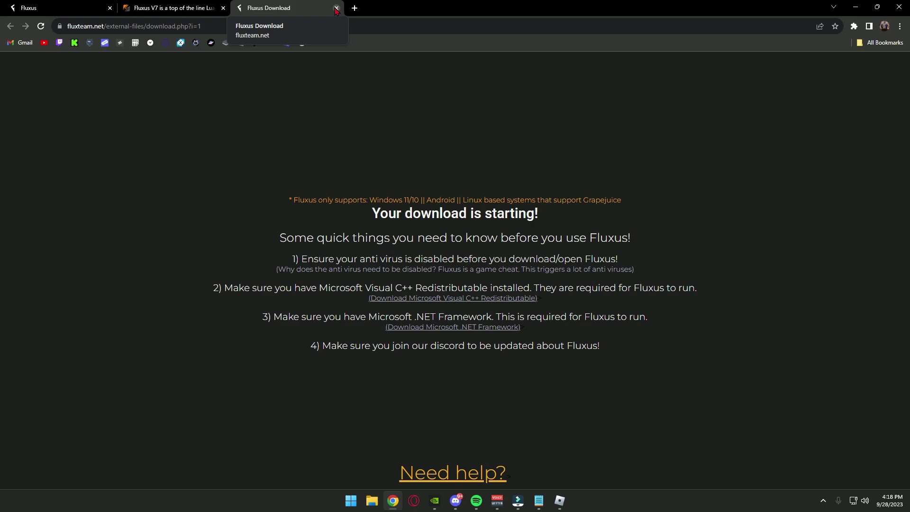
Close the Fluxus download and Linkvertise tabs, and exit the browser
left_click(336, 8)
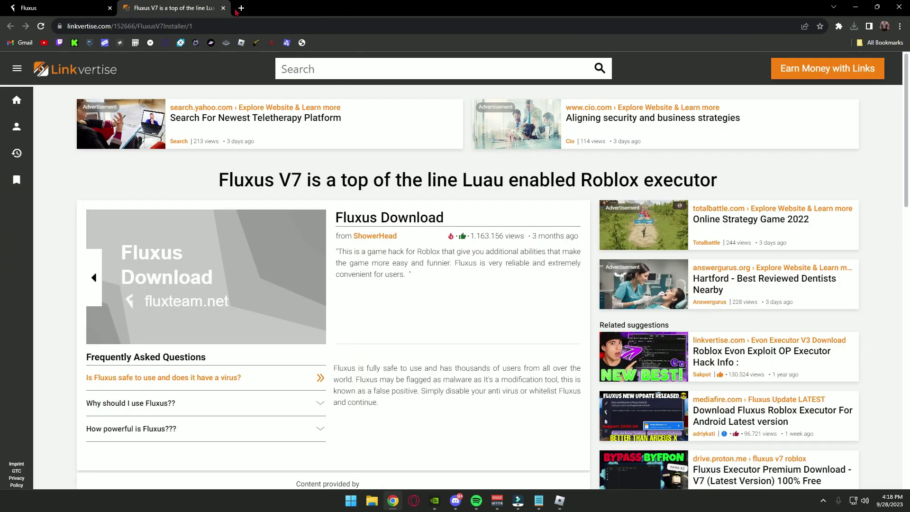
left_click(223, 8)
left_click(898, 7)
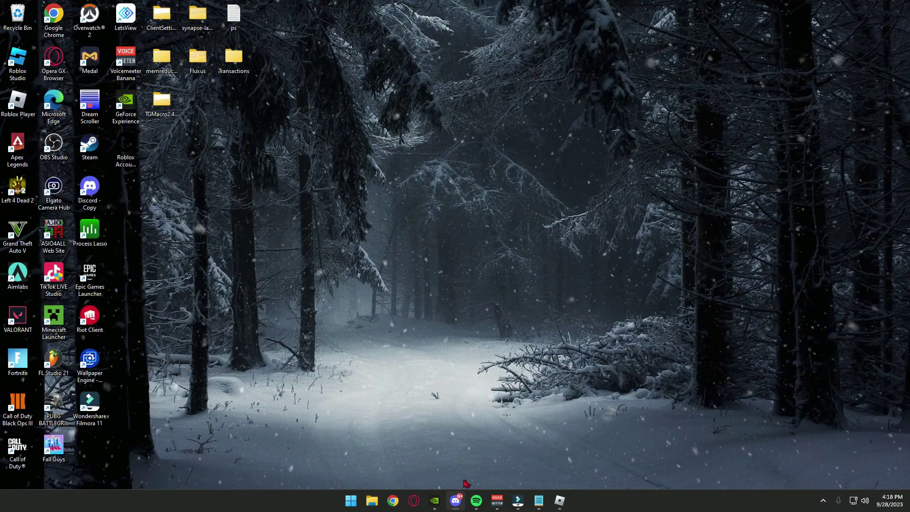
Locate the Fluxus archive in the Downloads folder, view its extraction option, and close the folder window
left_click(372, 502)
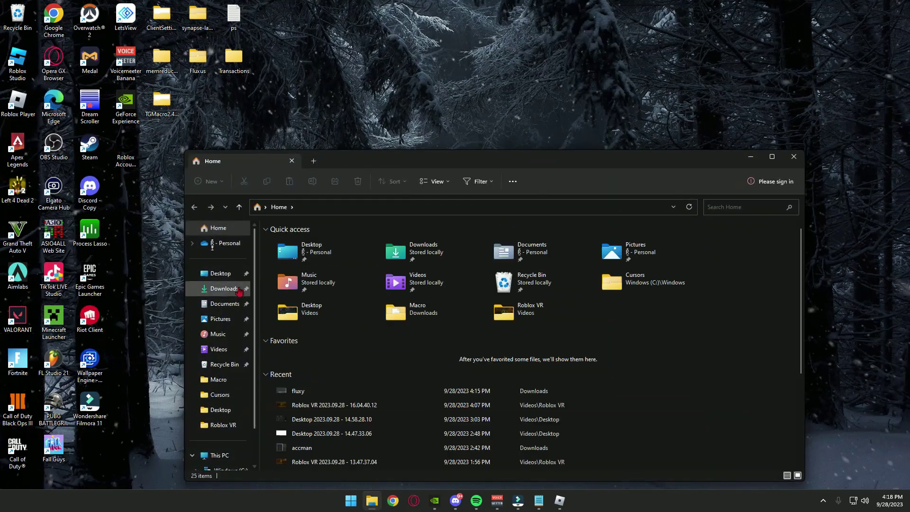
left_click(227, 289)
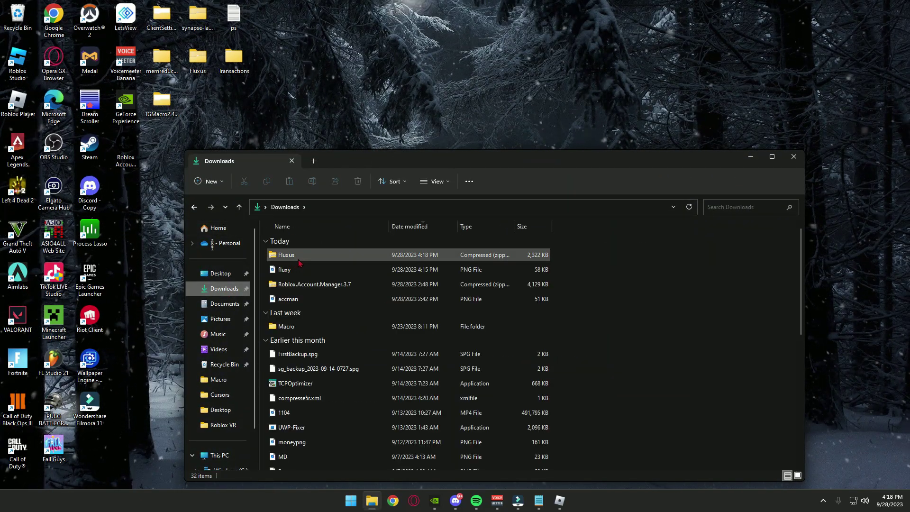
right_click(299, 261)
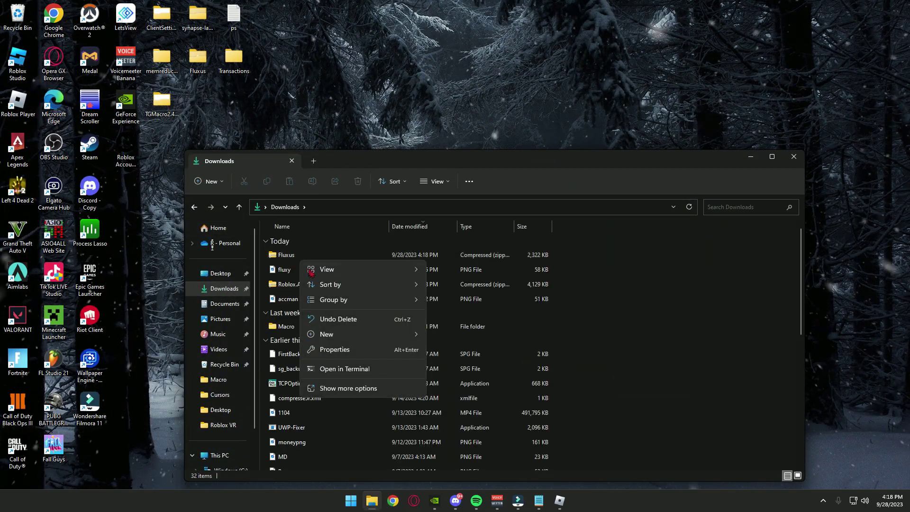
right_click(300, 256)
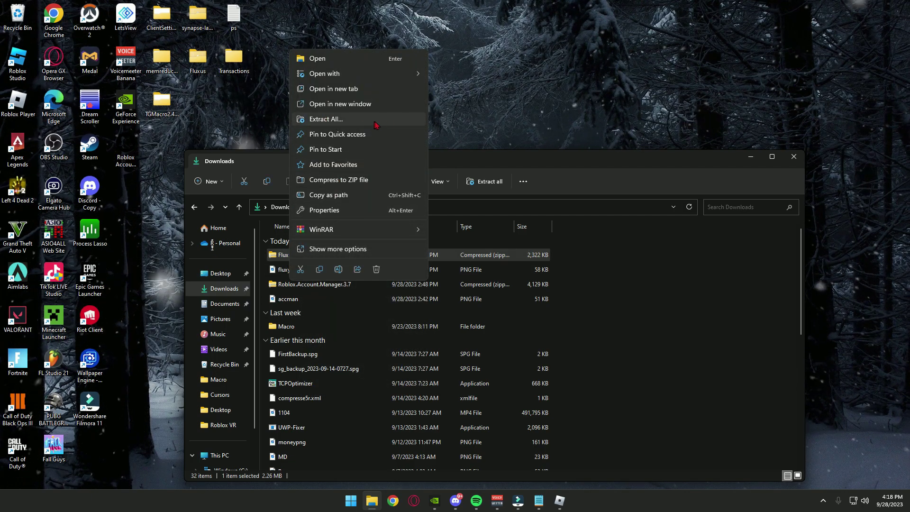
left_click(619, 293)
scroll(573, 311, "down", 7)
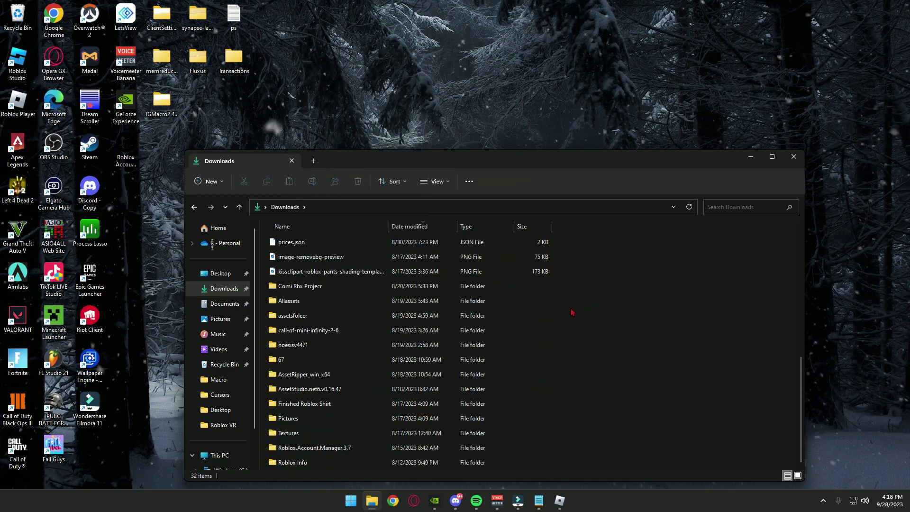
scroll(574, 309, "up", 6)
scroll(574, 309, "up", 1)
left_click(789, 158)
Launch Fluxus V7 from the nested Fluxus folder on the desktop and expand its scripts list
double_click(197, 61)
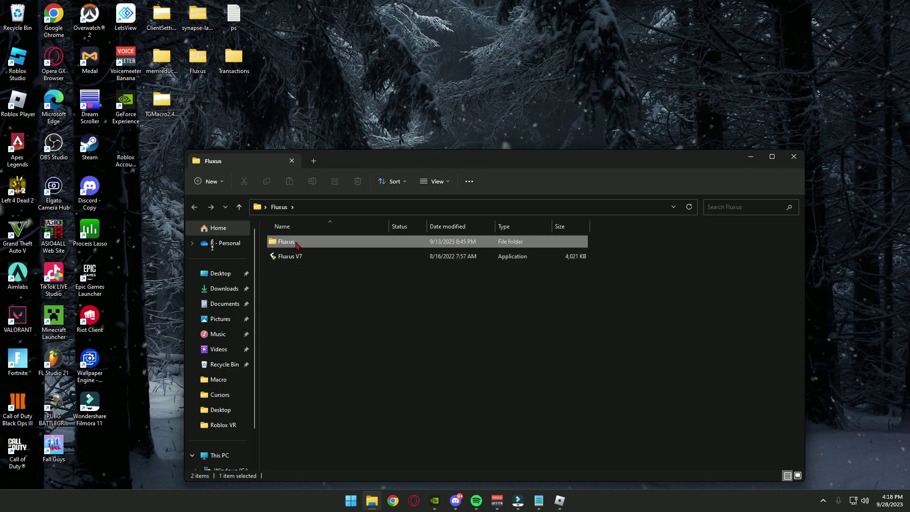
double_click(285, 242)
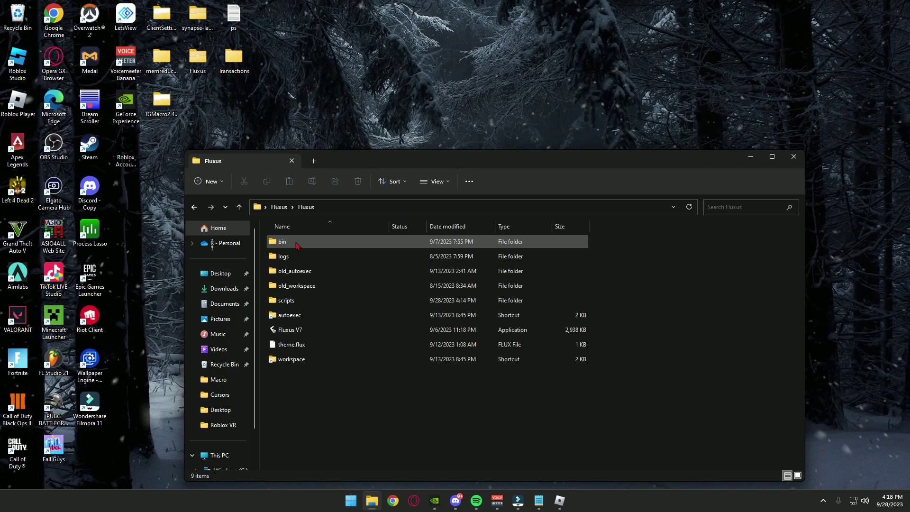
double_click(293, 331)
left_click(386, 337)
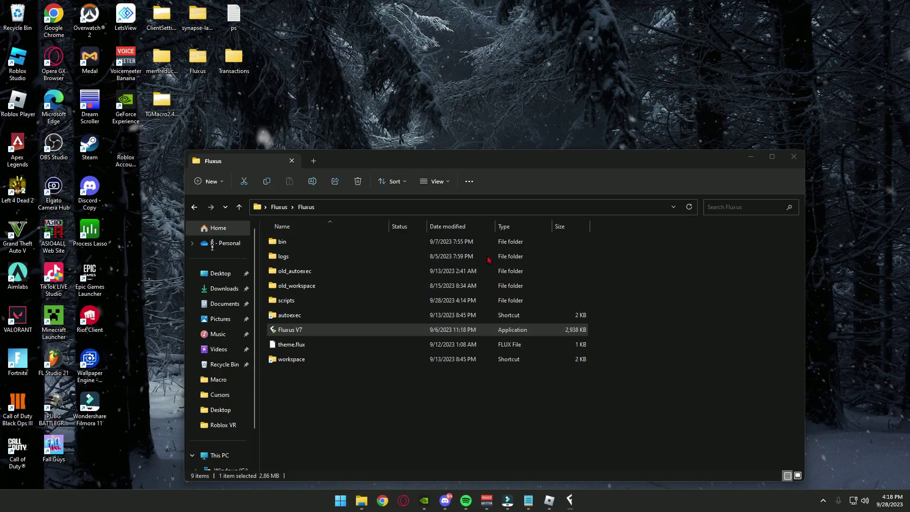
left_click(795, 157)
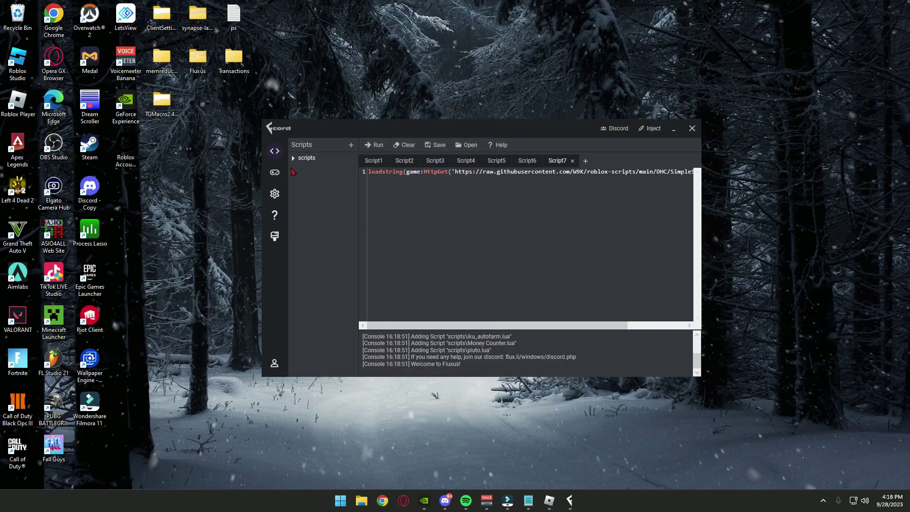
left_click(293, 159)
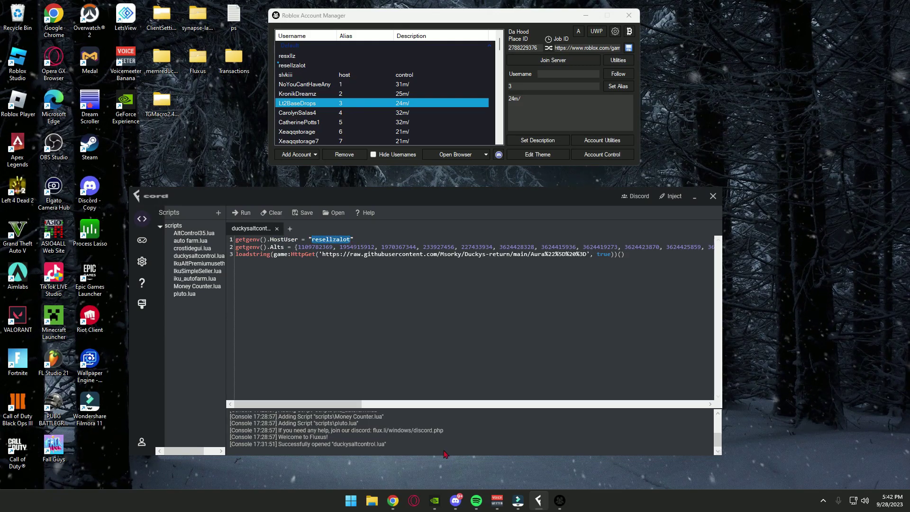
Switch to Chrome, highlight the host account's username on its Roblox profile, and minimize the browser
left_click(392, 501)
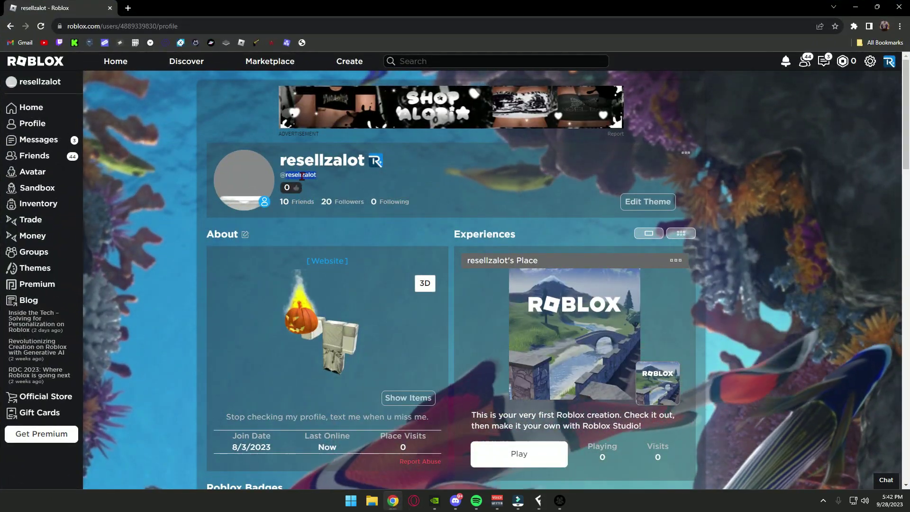
left_click_drag(312, 174, 316, 175)
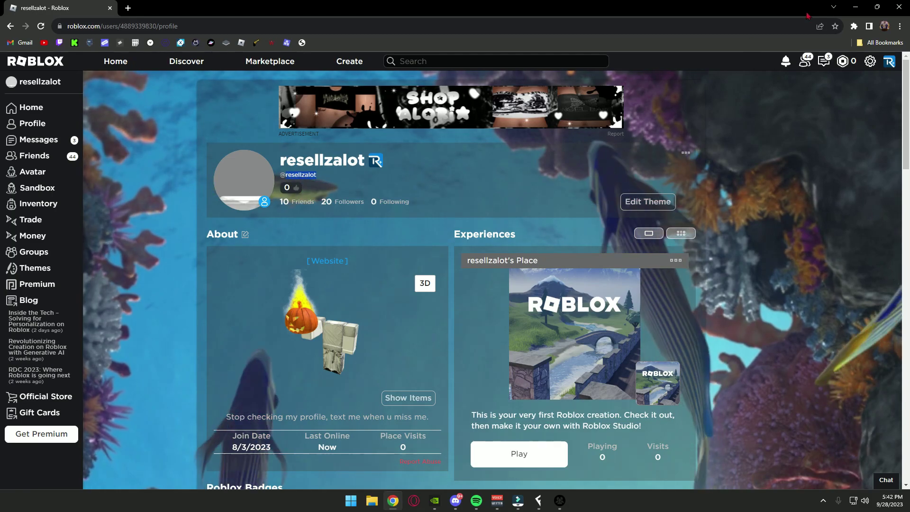
left_click(854, 9)
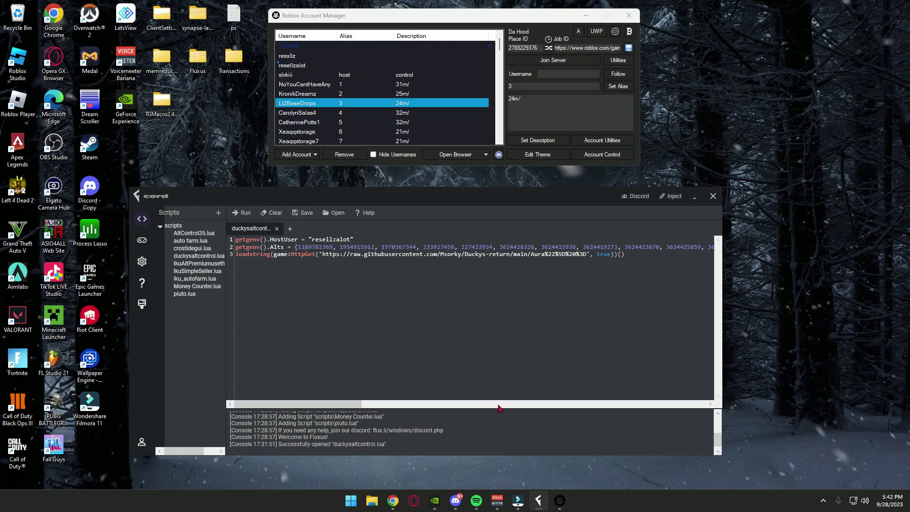
Reopen the Roblox profile in Chrome, highlight the user ID in its web address, and minimize the browser
left_click(397, 500)
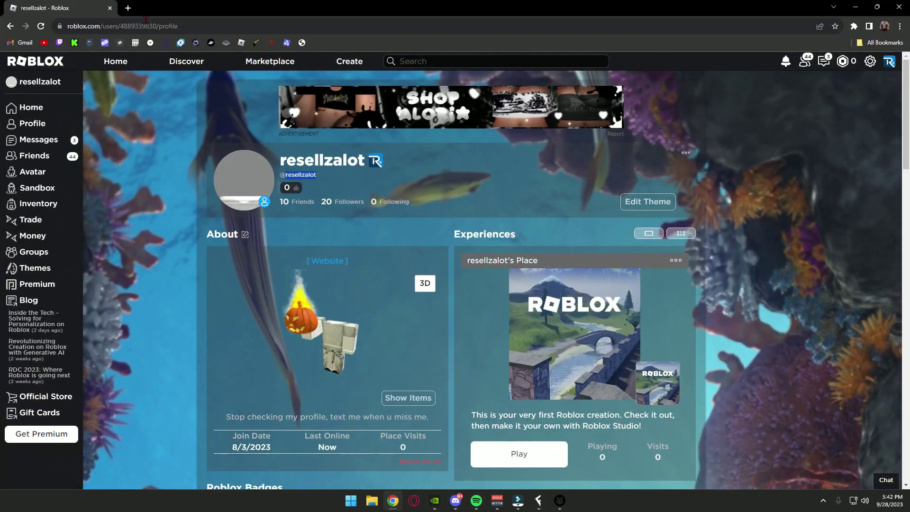
double_click(176, 26)
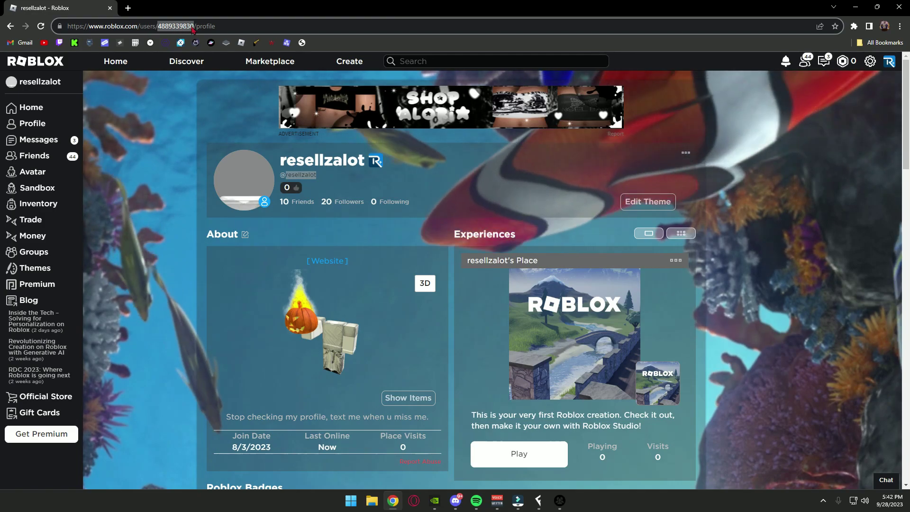
left_click(852, 6)
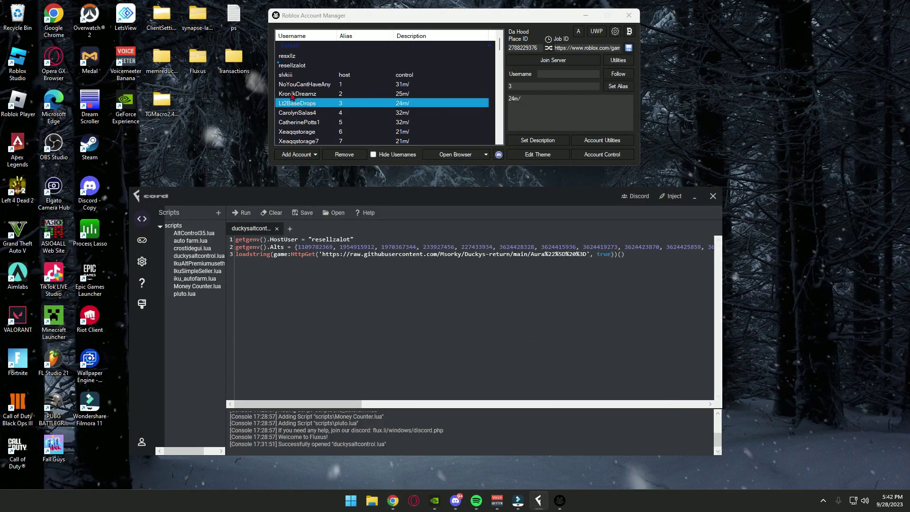
Copy the user ID of the alt account with alias 1, and open the options for the alias 3 account
right_click(292, 84)
mouse_move(335, 111)
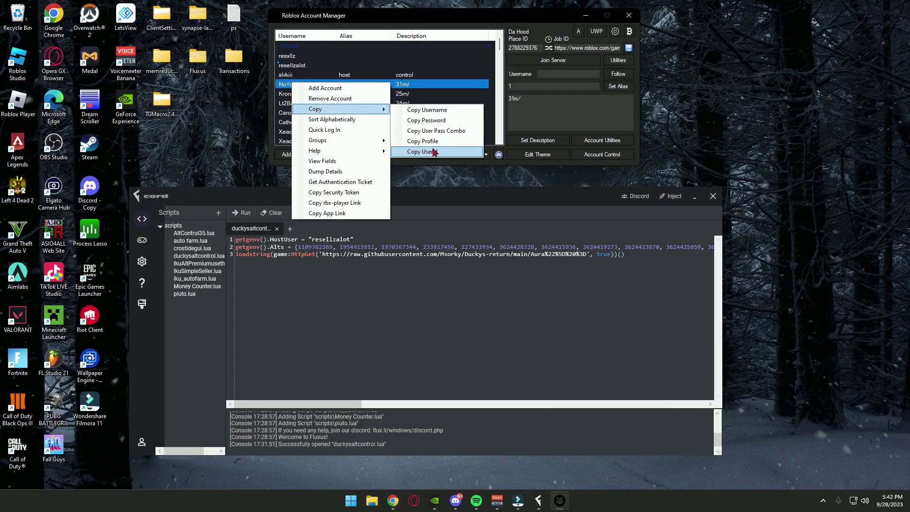
left_click(434, 152)
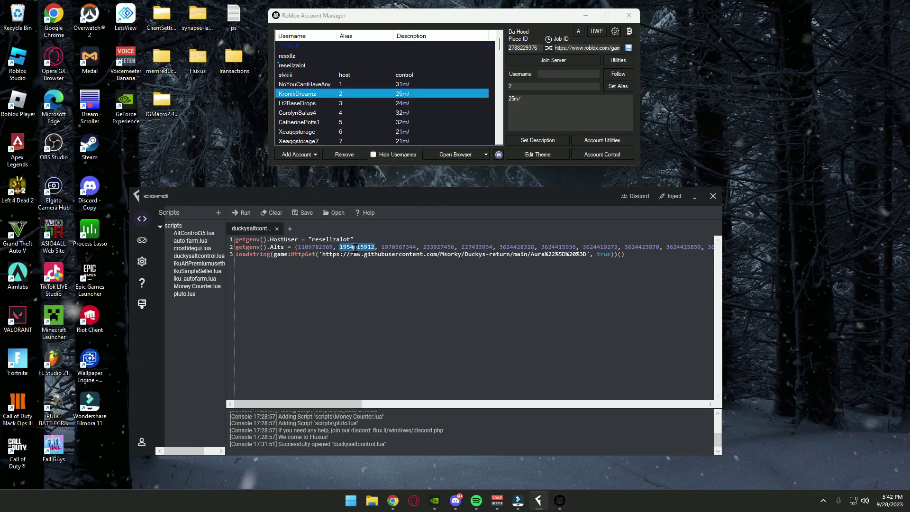
right_click(386, 103)
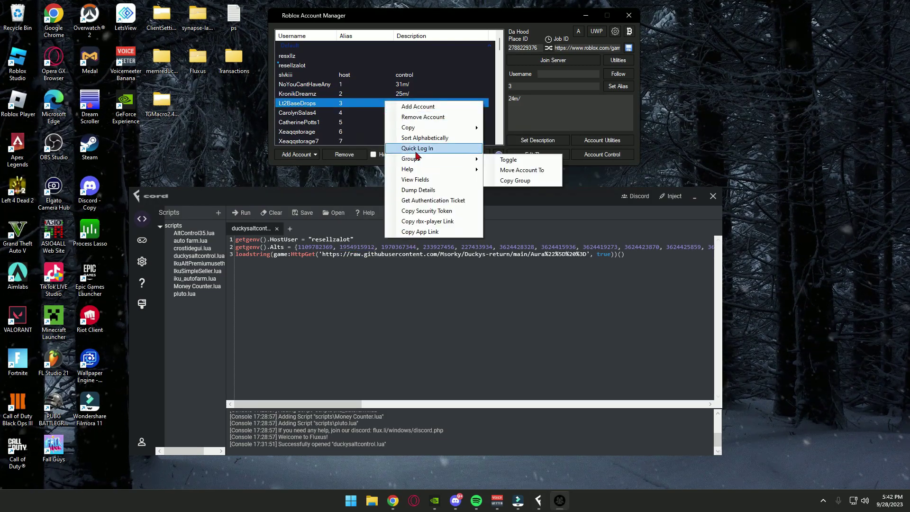
left_click(519, 160)
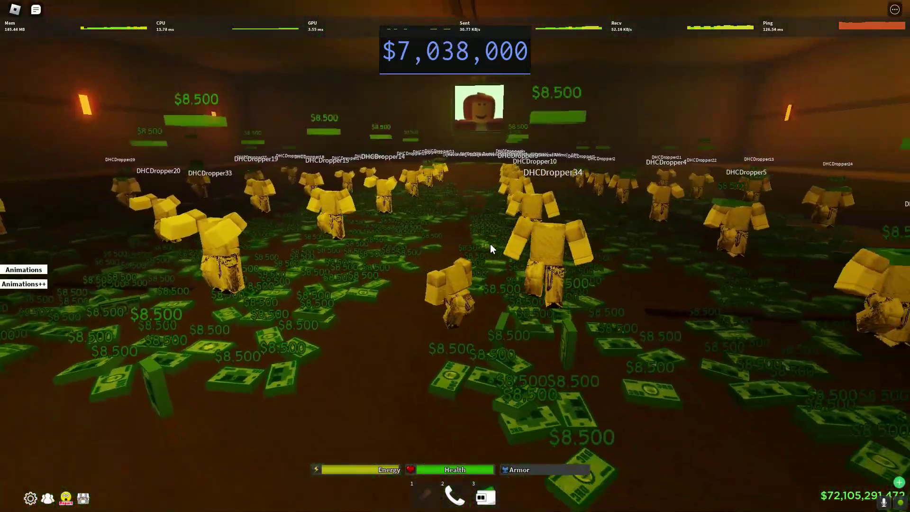
key("s")
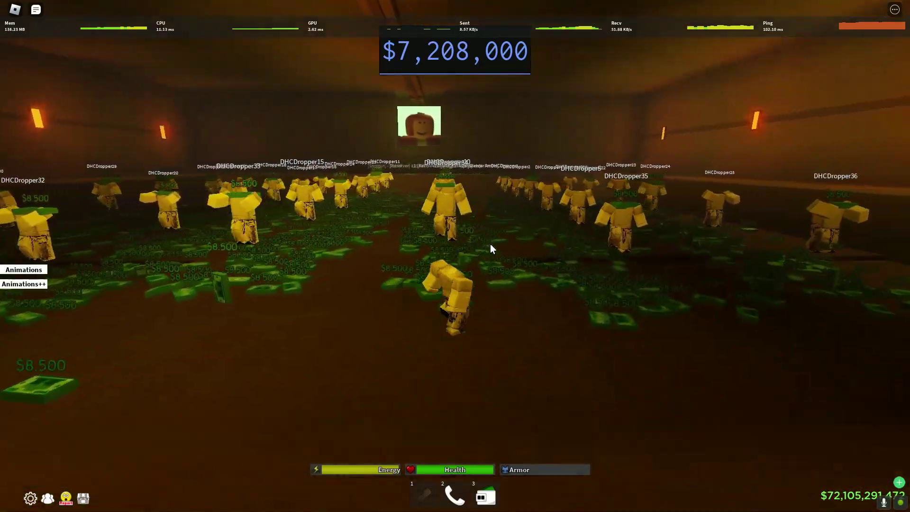
key("w")
key("space")
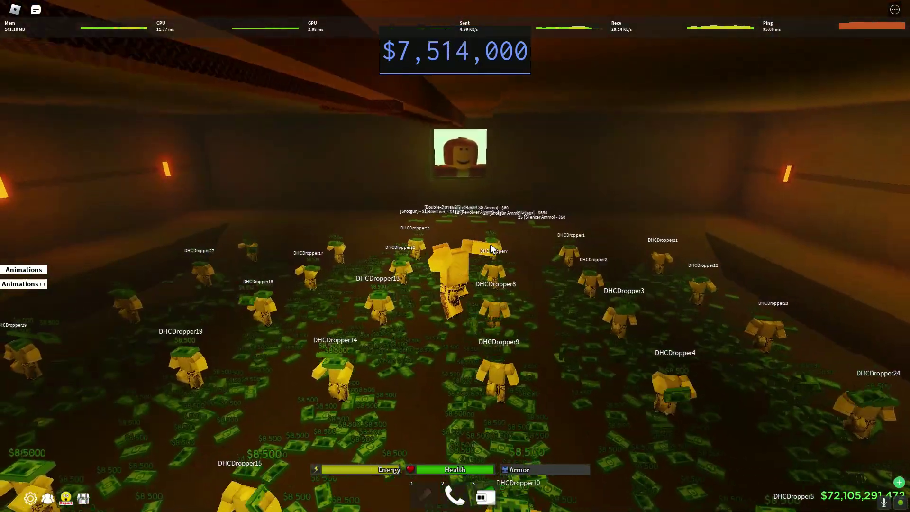
key("w")
key("space")
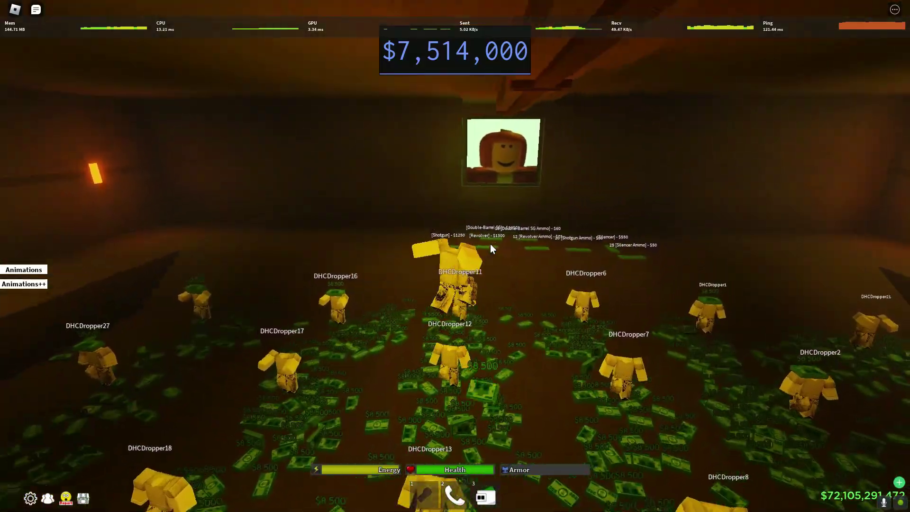
key("d")
key("s")
key("w")
key("space")
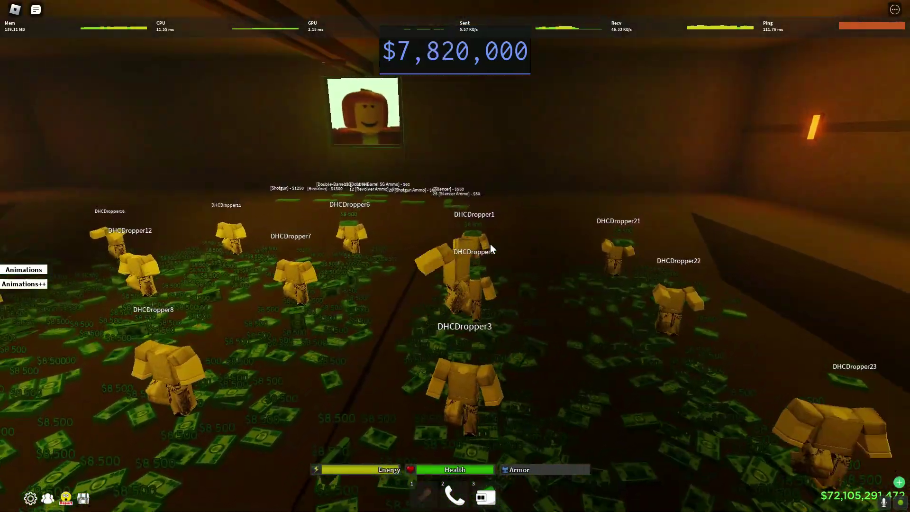
key("alt+Tab")
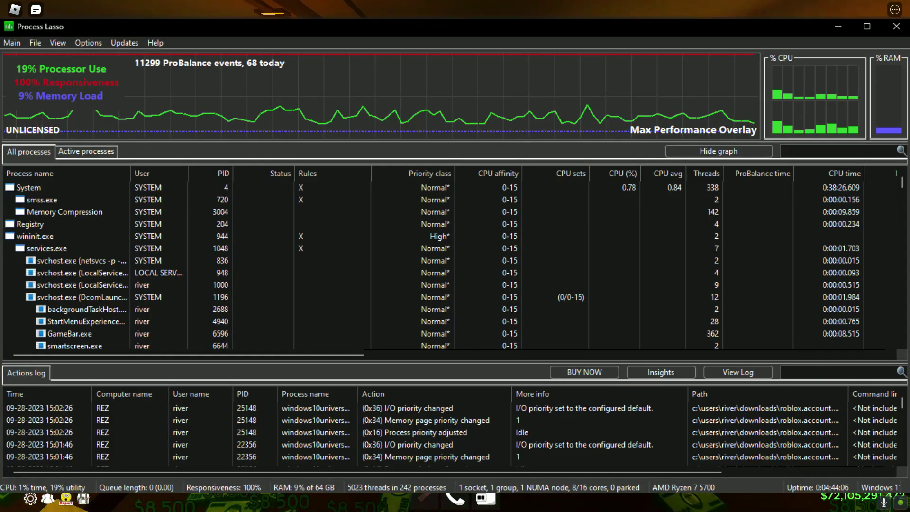
key("alt+Tab")
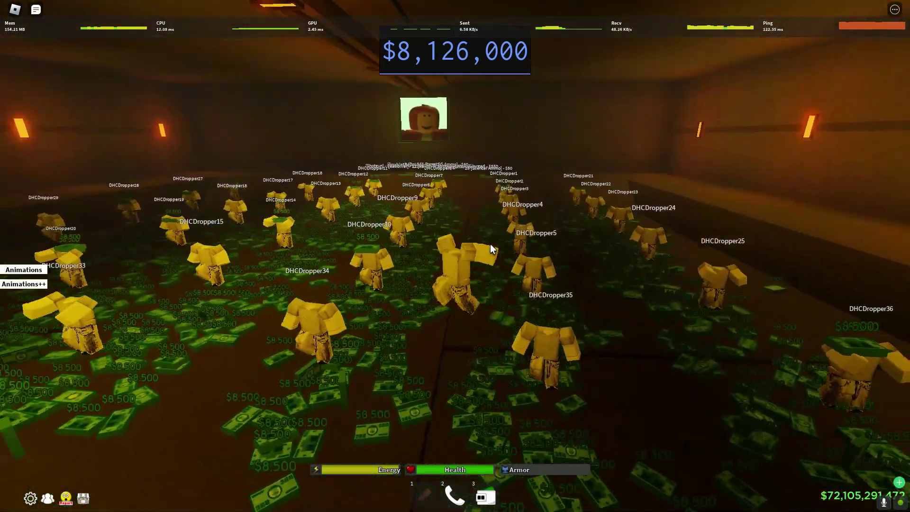
key("w")
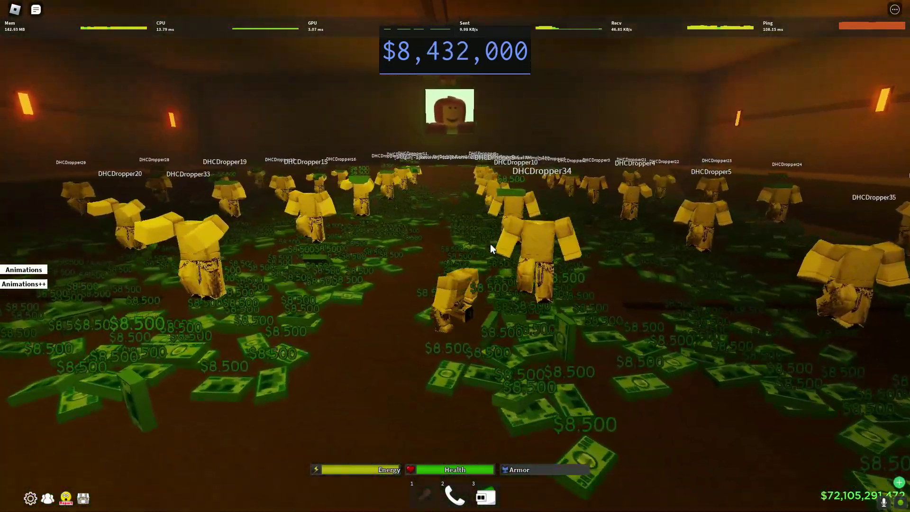
Switch to Chrome, search for "process lasso", and download the free installer from the Bitsum website
key("alt+Tab")
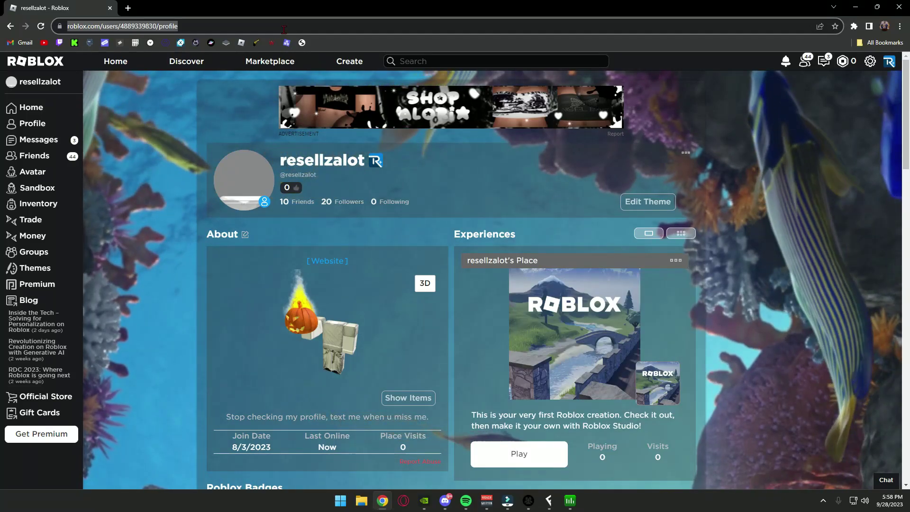
type("process las")
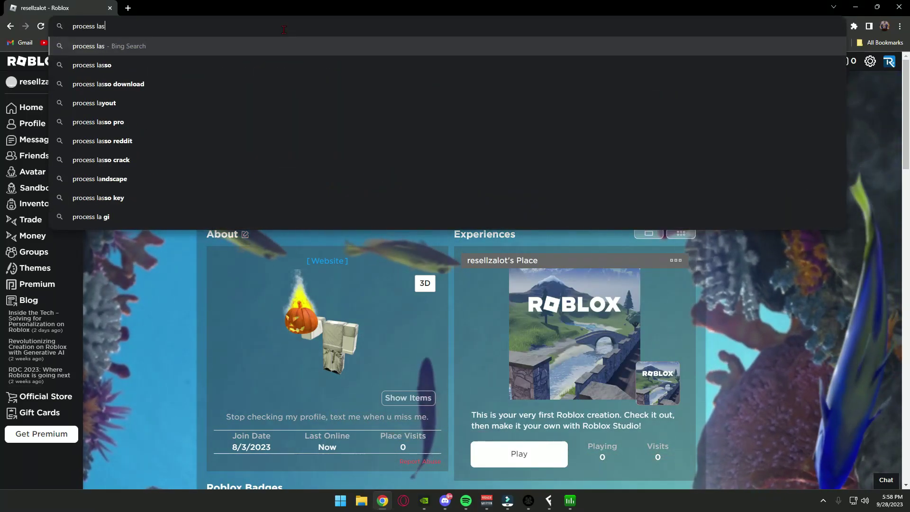
type("so")
key("Return")
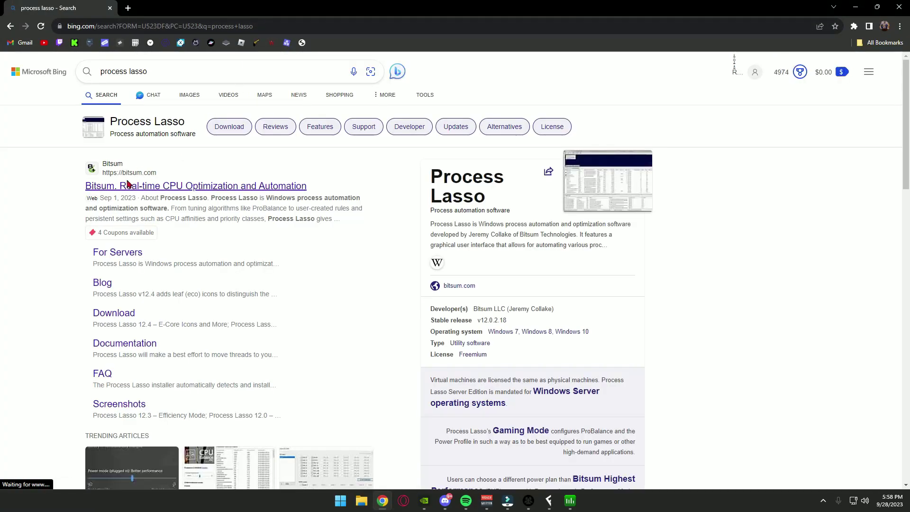
left_click(95, 189)
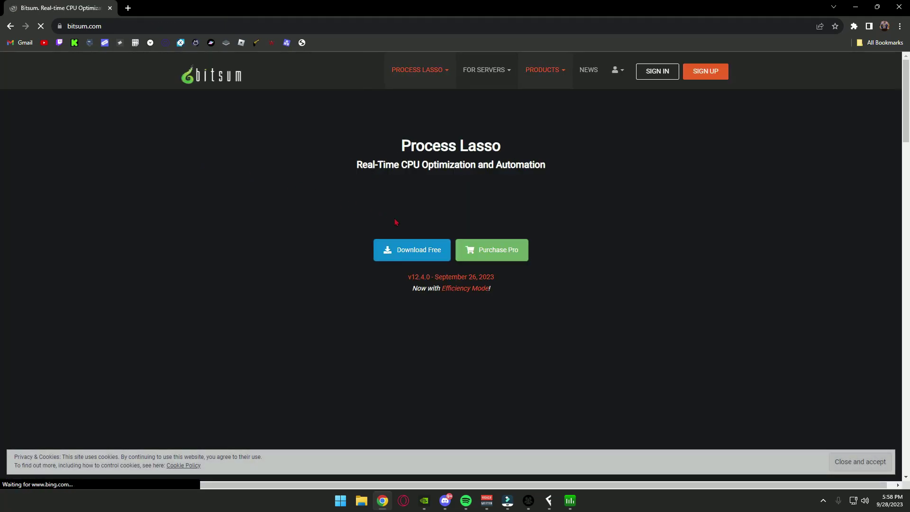
left_click(855, 7)
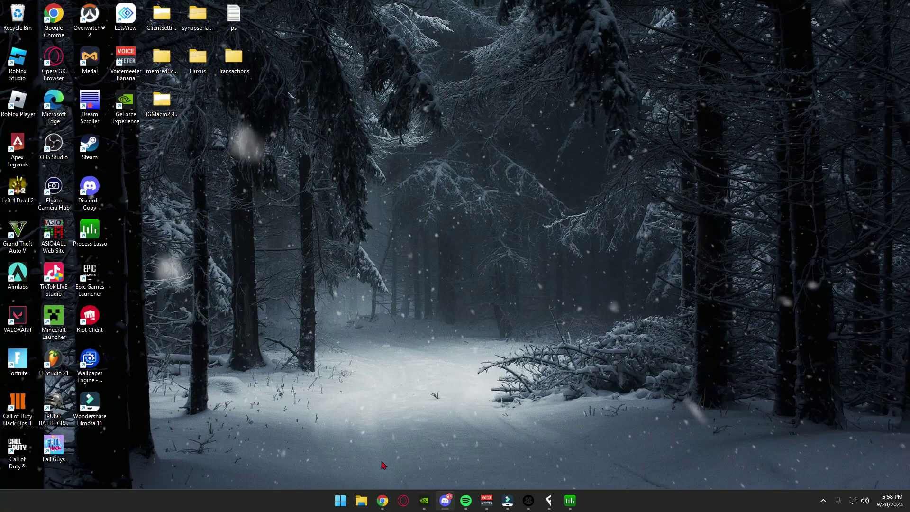
Locate the processlassosetup64 installer in the Downloads folder and close the folder window
key("super+e")
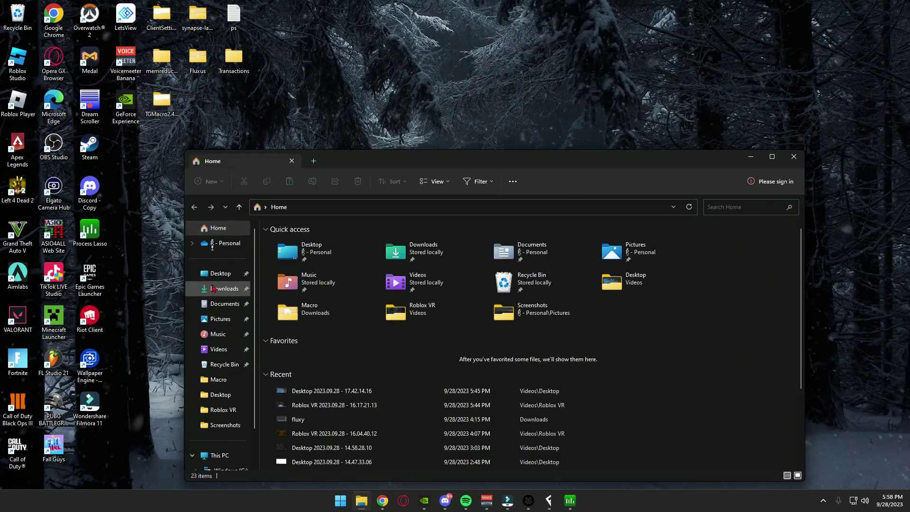
left_click(218, 289)
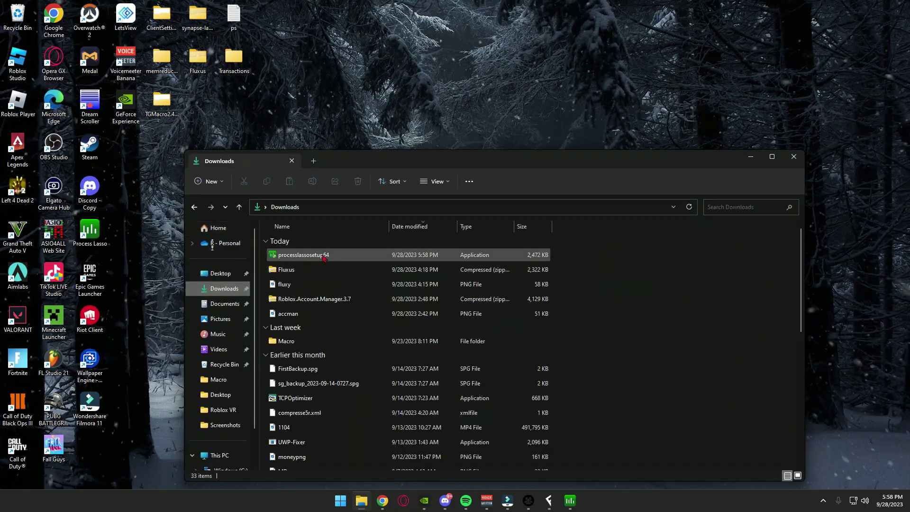
left_click(791, 163)
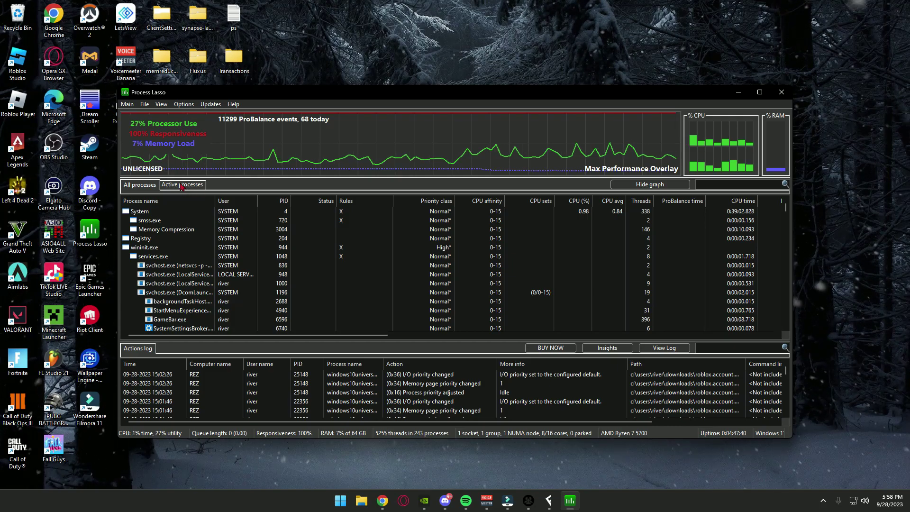
Show only active processes in Process Lasso, and view the UWP instance list in Roblox Account Manager
left_click(184, 187)
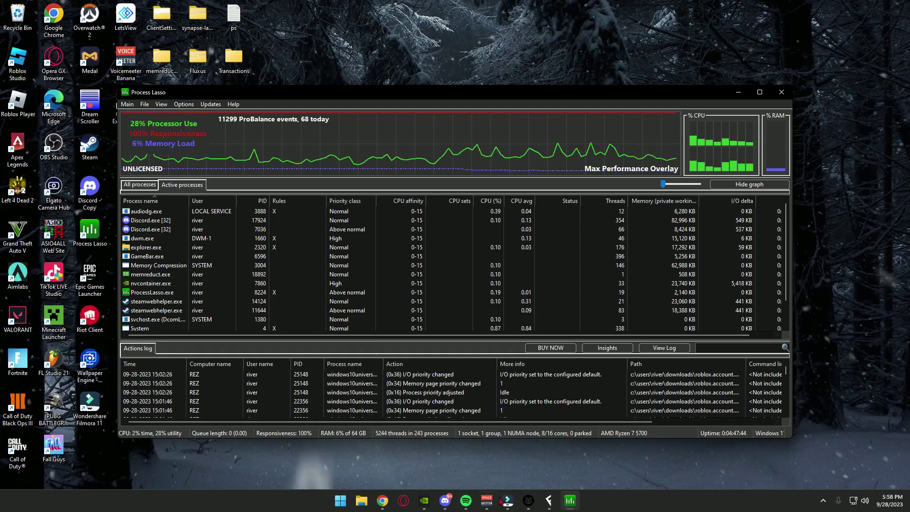
left_click(528, 500)
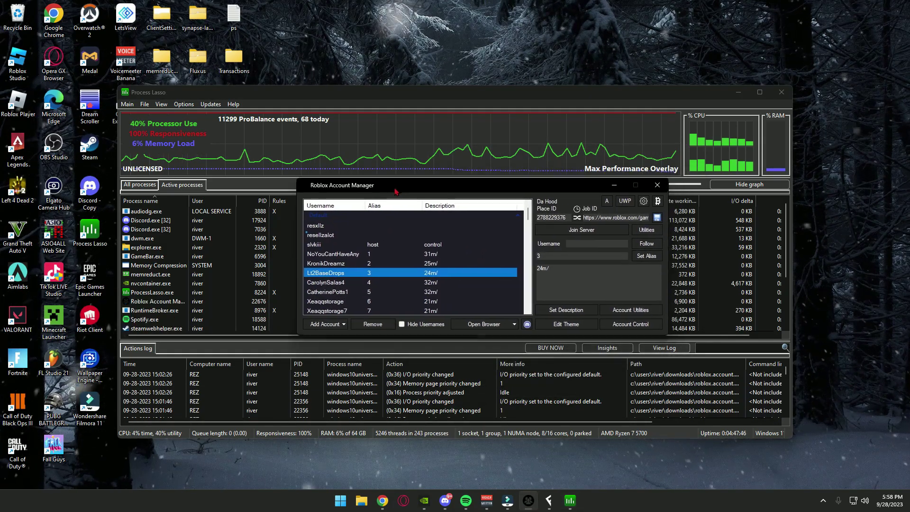
left_click_drag(395, 191, 384, 205)
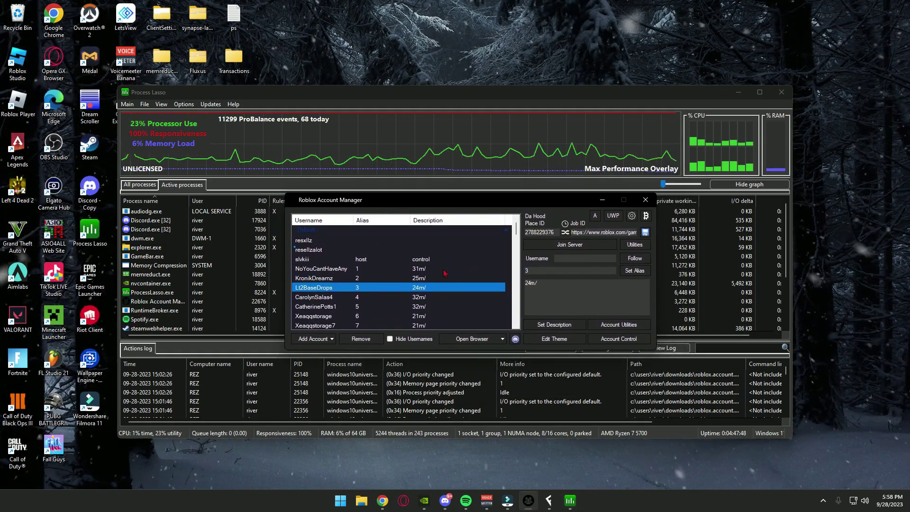
left_click(612, 216)
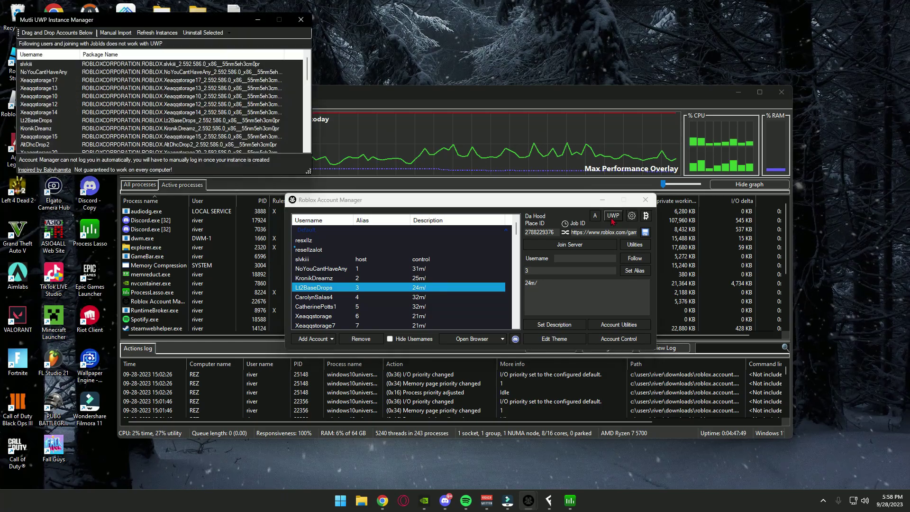
left_click(300, 19)
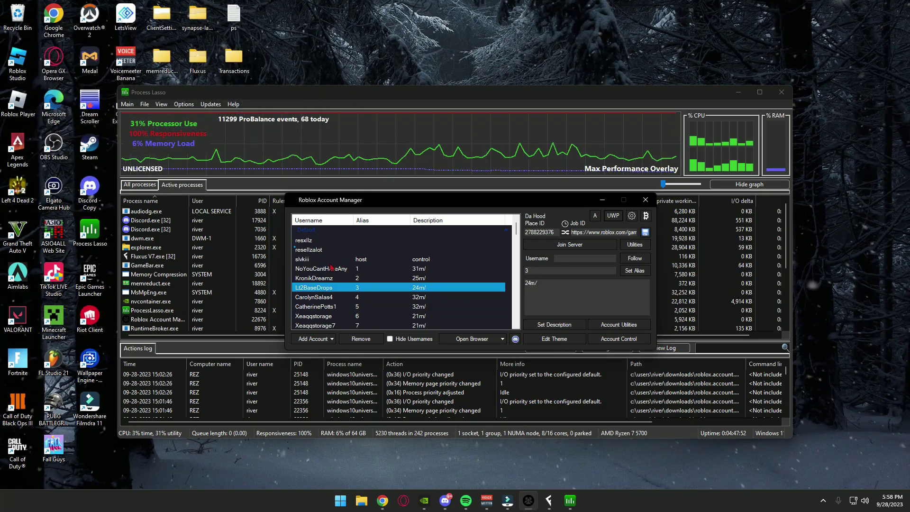
Join a Da Hood server with the alias 3 alt account and reposition the launched Roblox window
scroll(335, 289, "down", 5)
scroll(339, 289, "up", 4)
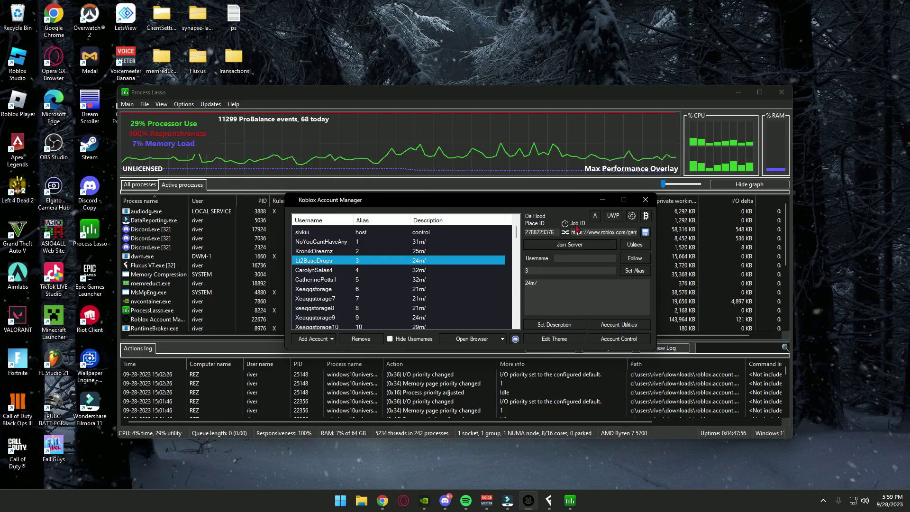
mouse_move(577, 229)
left_click(564, 244)
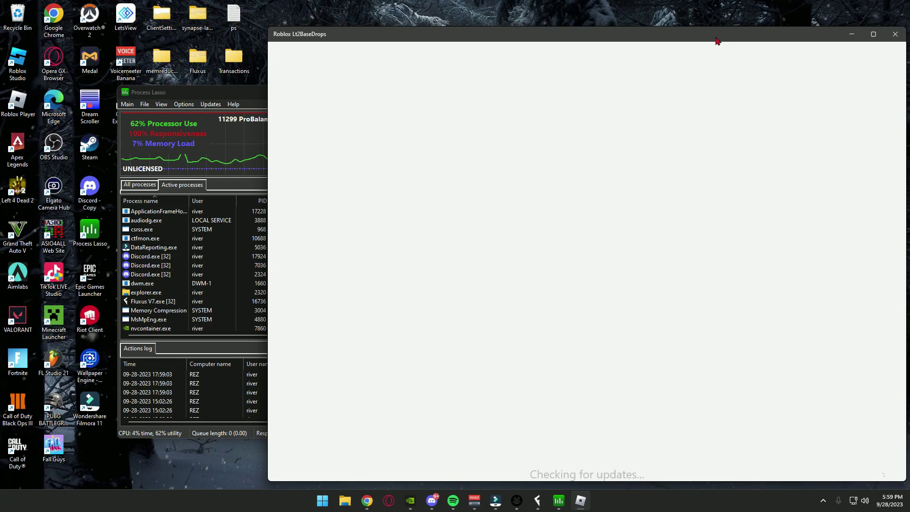
left_click_drag(716, 40, 649, 45)
Switch to Process Lasso, find the Roblox process Windows10Universal, and view its permanent CPU priority options
left_click(181, 96)
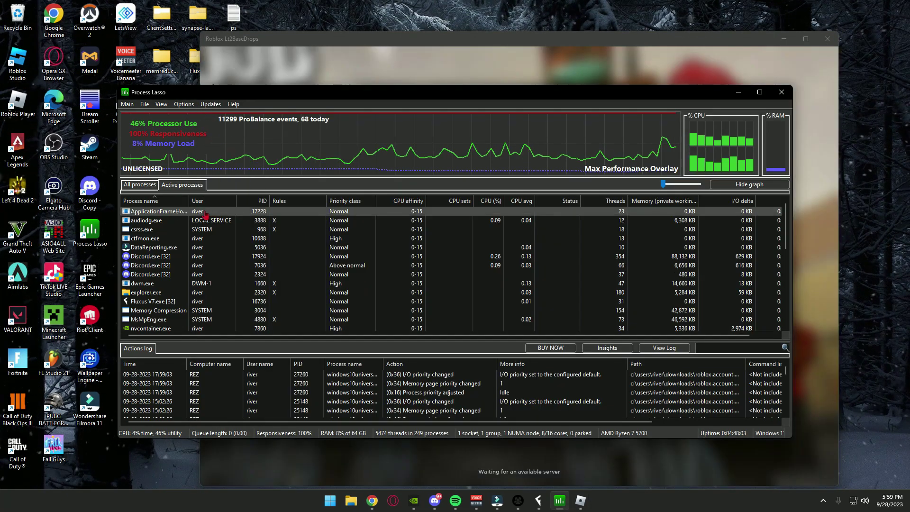
scroll(199, 248, "down", 6)
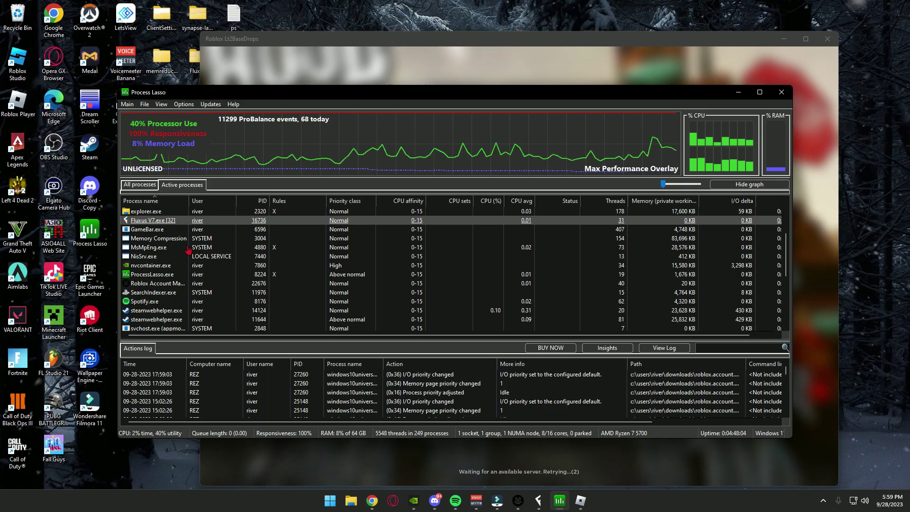
scroll(184, 249, "down", 3)
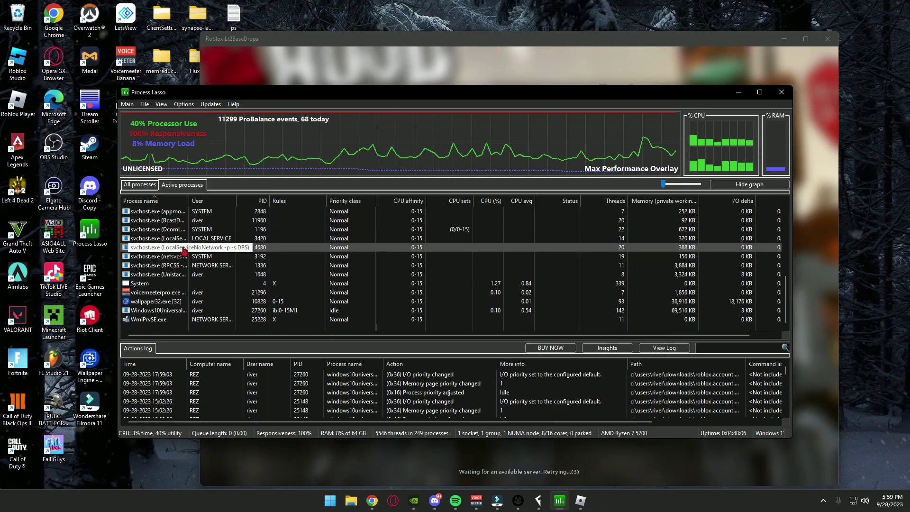
right_click(143, 311)
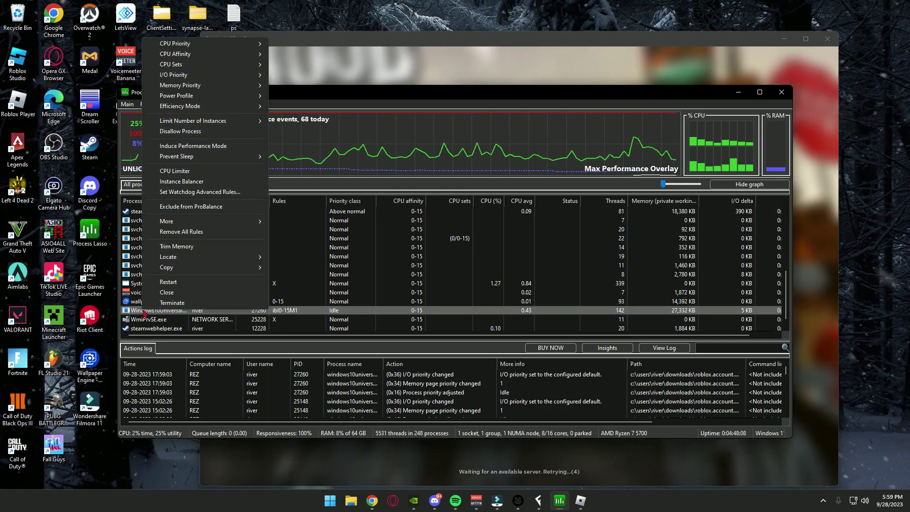
mouse_move(246, 54)
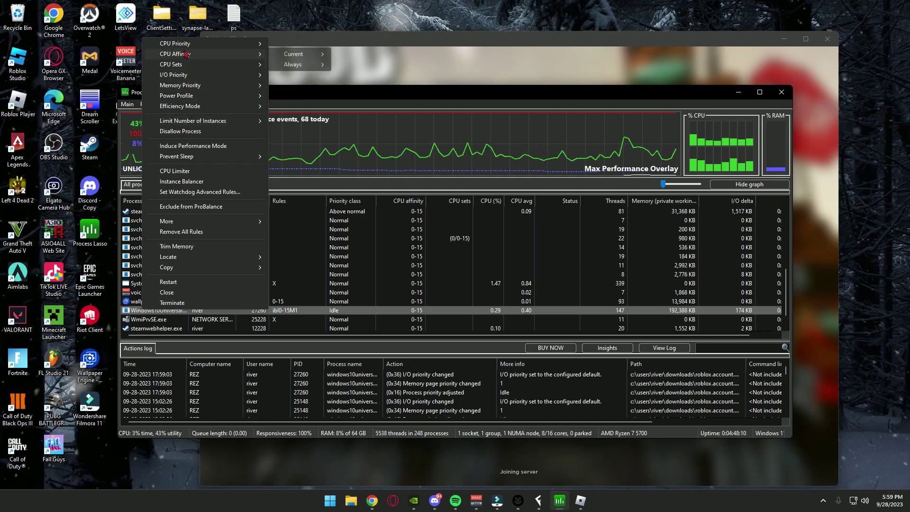
mouse_move(288, 66)
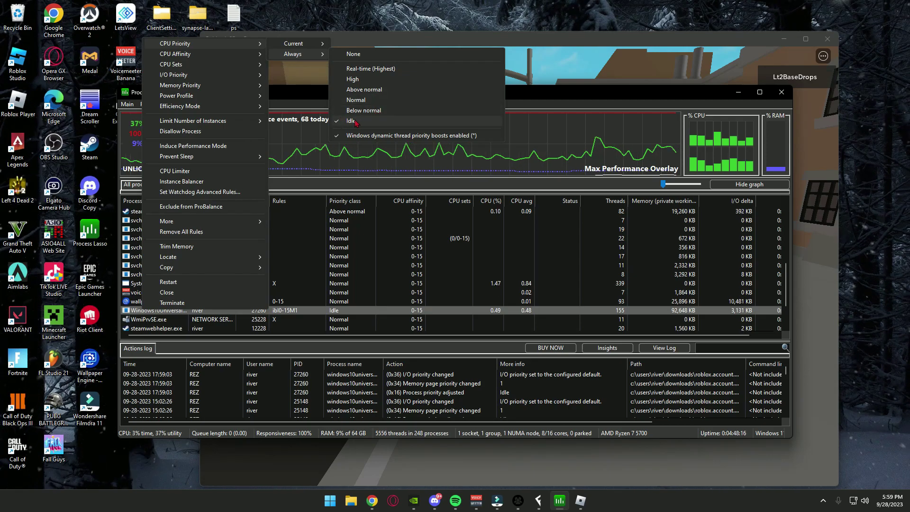
View the Windows10Universal process's I/O priority options and set its memory priority to always be Very low
mouse_move(244, 77)
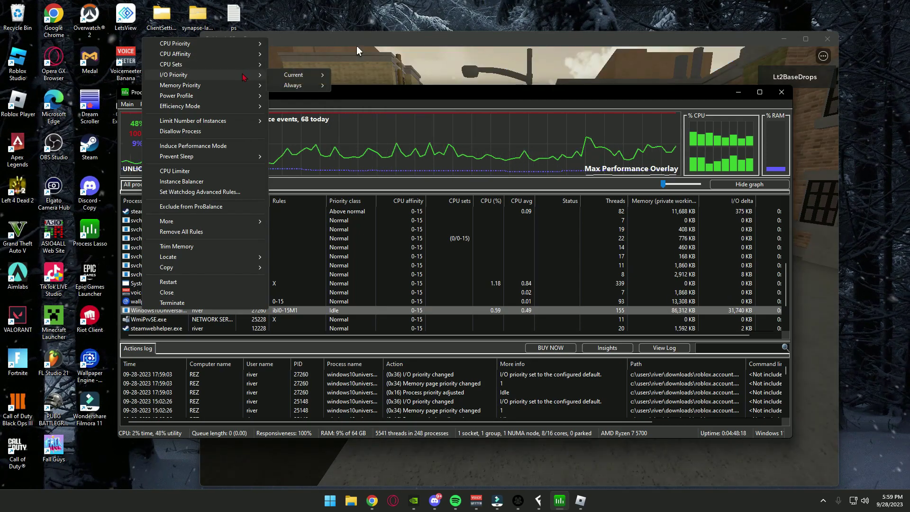
mouse_move(299, 85)
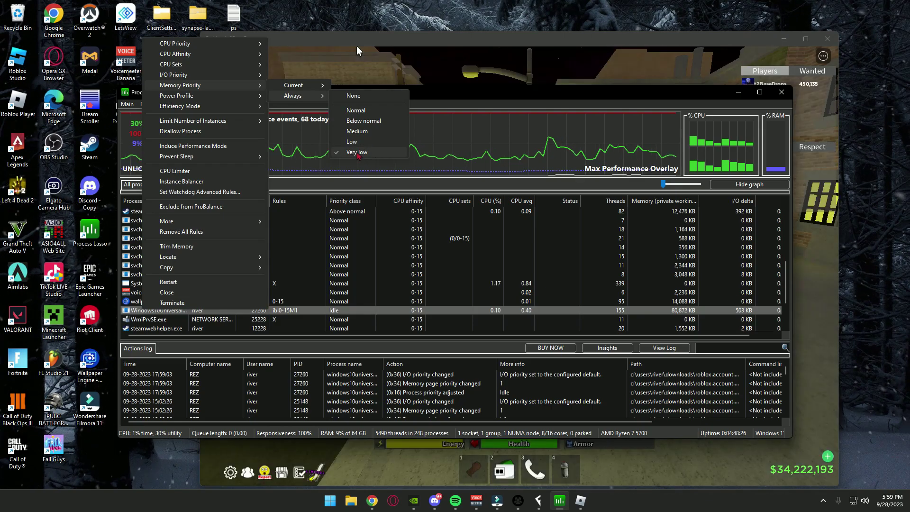
left_click(357, 152)
right_click(134, 311)
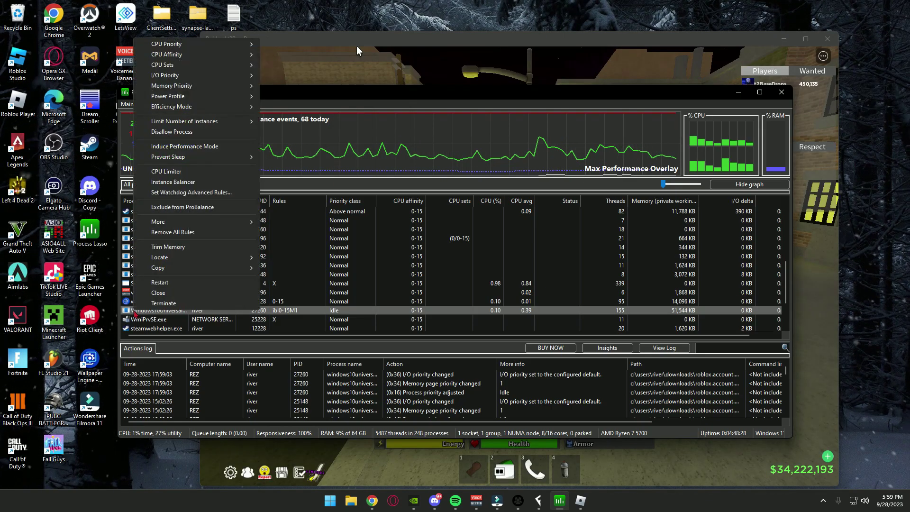
left_click(139, 312)
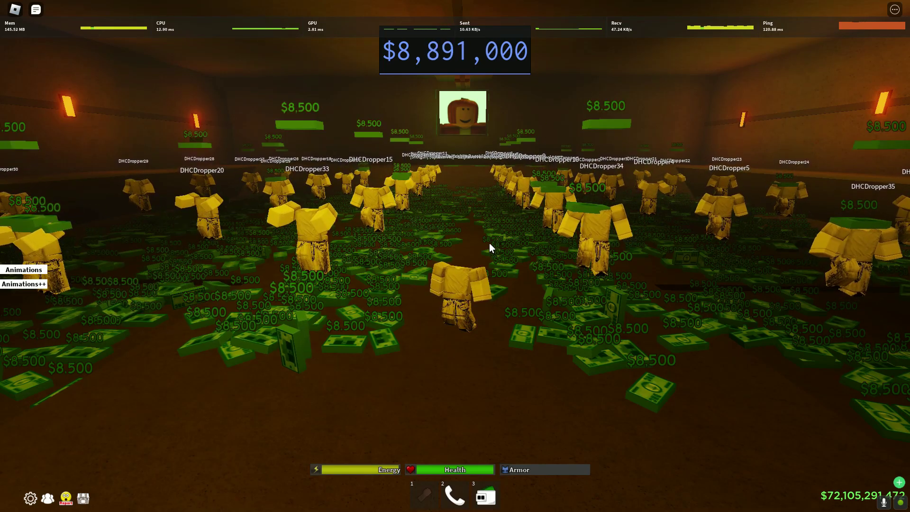
key("alt+Tab")
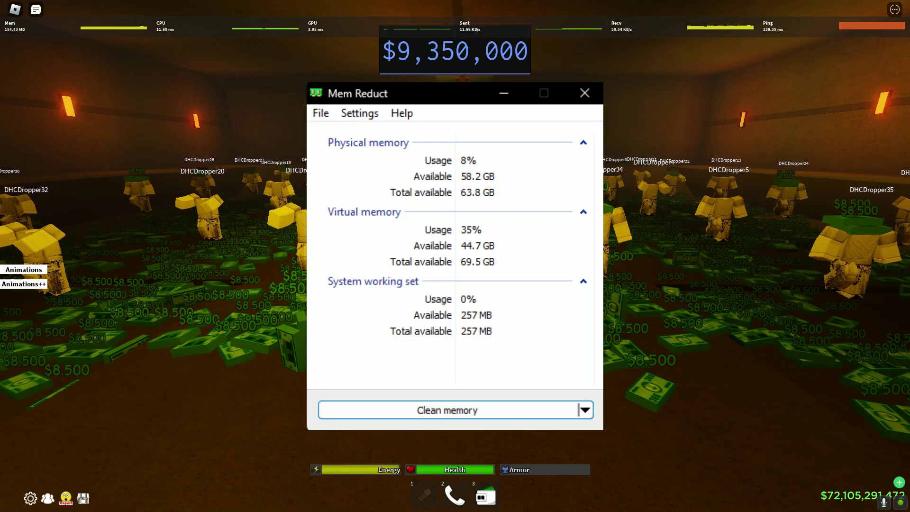
key("alt+Tab")
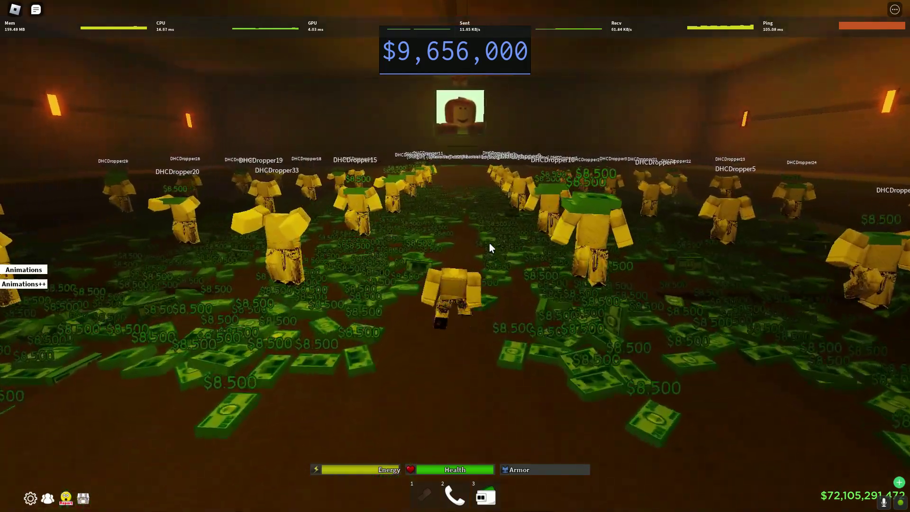
key("shift")
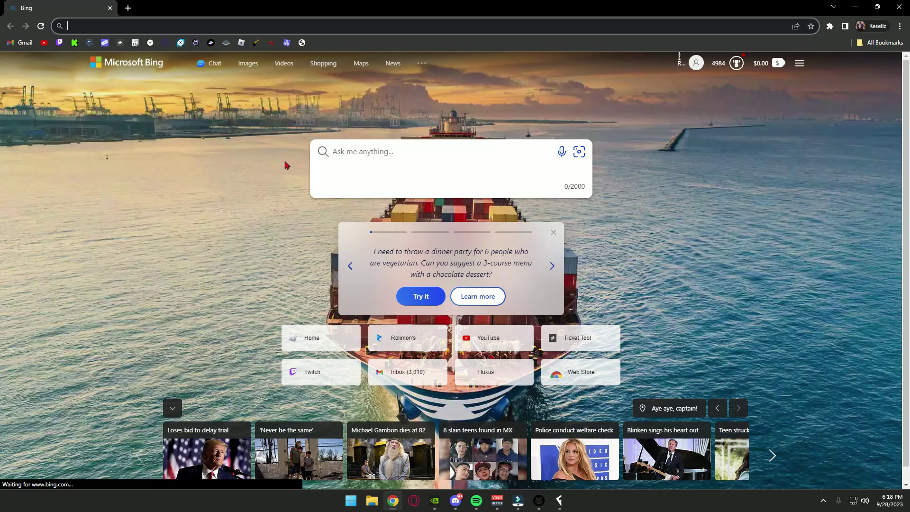
Search the web for memreduct
type("memrec")
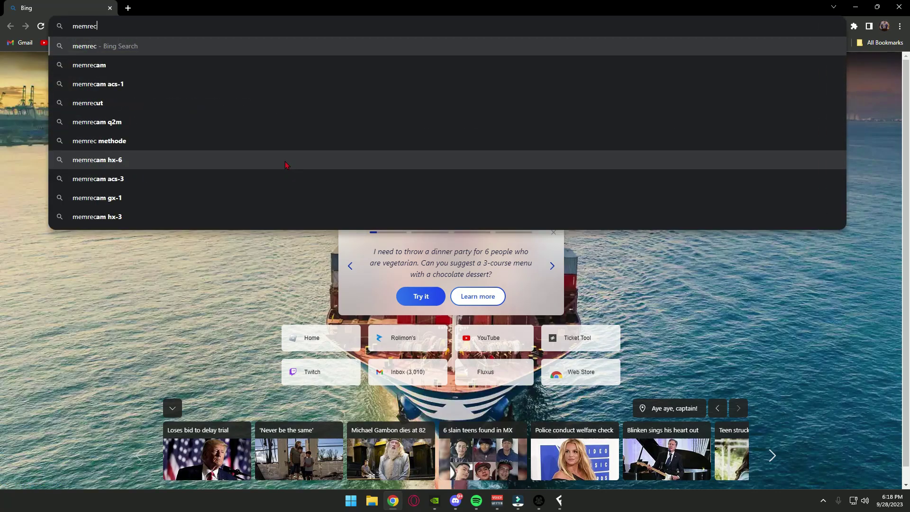
key("BackSpace")
type("duct")
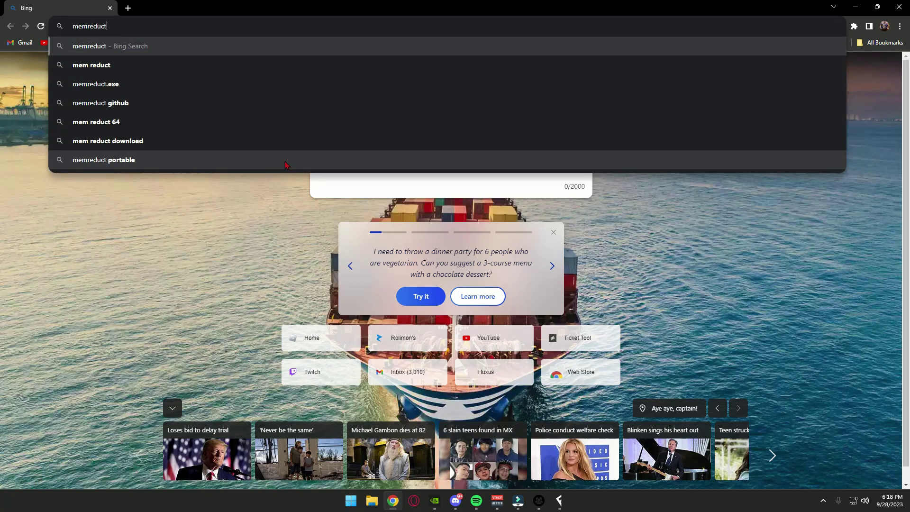
key("Return")
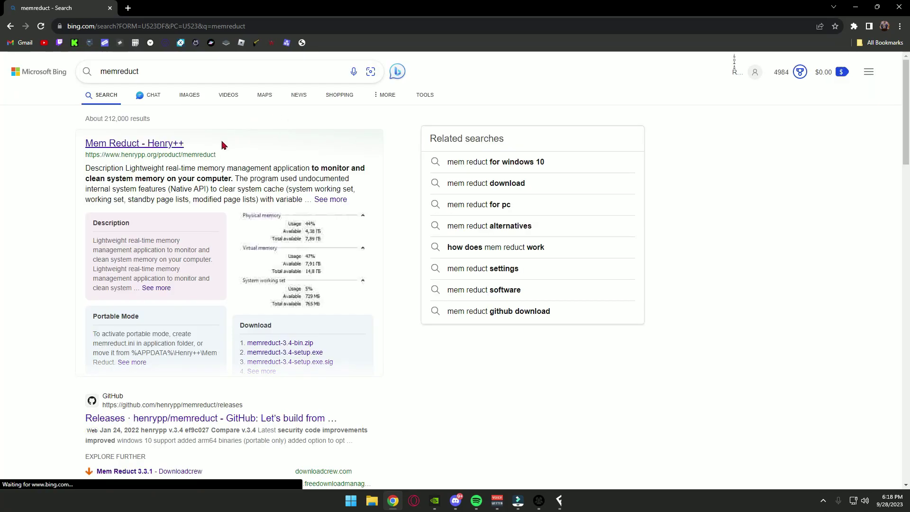
Download memreduct-3.4-setup.exe from the Henry++ Mem Reduct page and minimize the browser
left_click(141, 147)
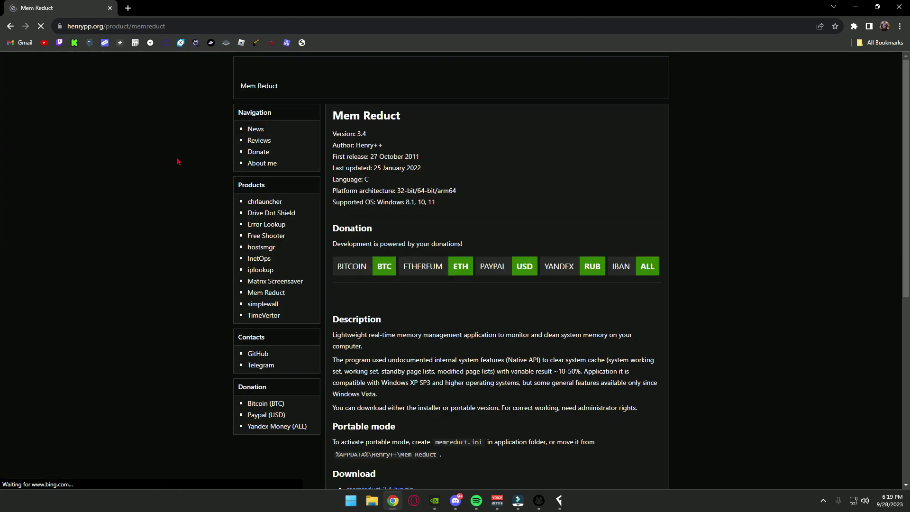
scroll(391, 271, "down", 5)
scroll(391, 271, "down", 3)
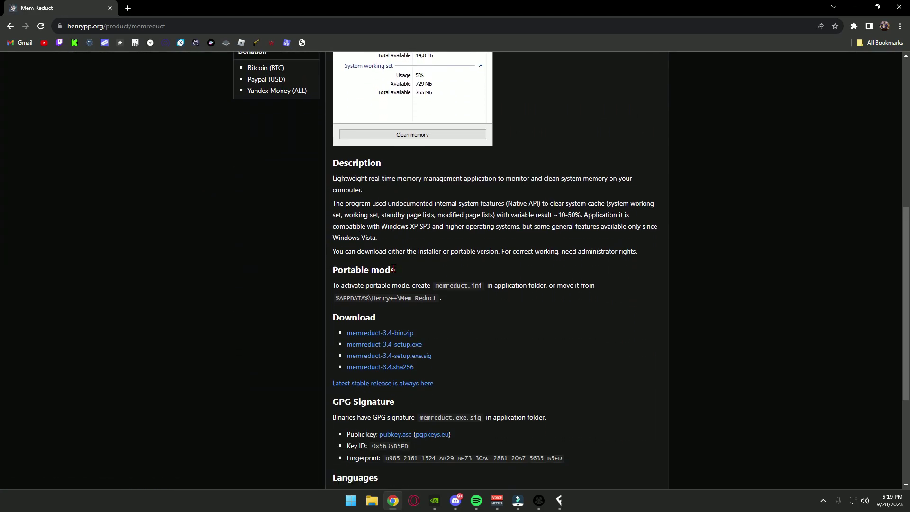
left_click(406, 307)
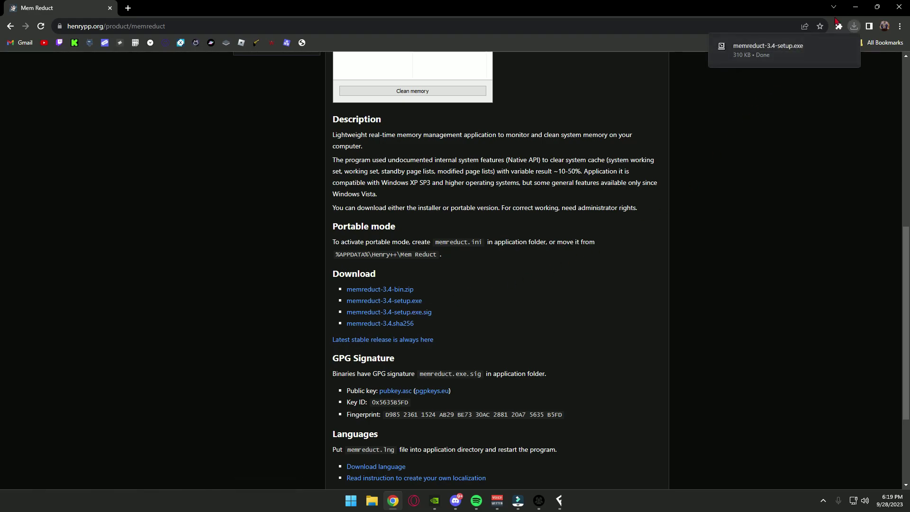
left_click(855, 7)
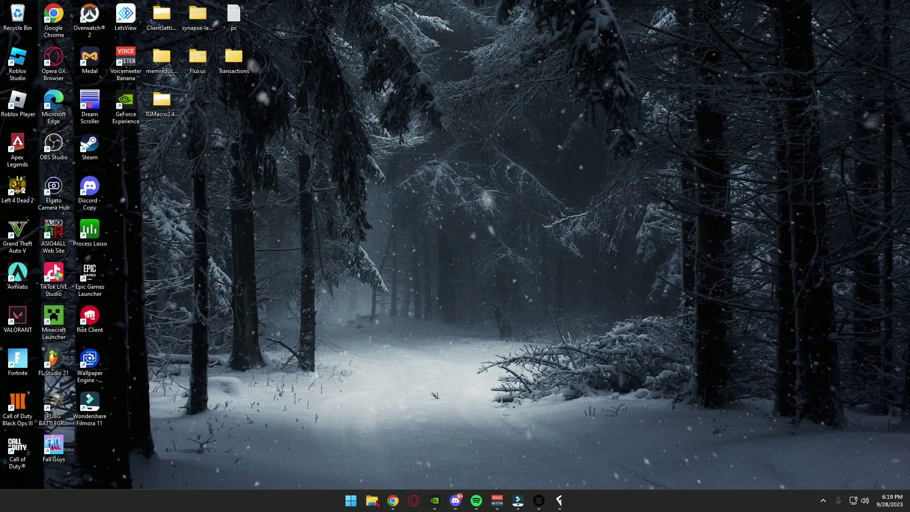
Bring up the Mem Reduct window from the background and reposition it on the desktop
left_click(372, 501)
left_click(224, 288)
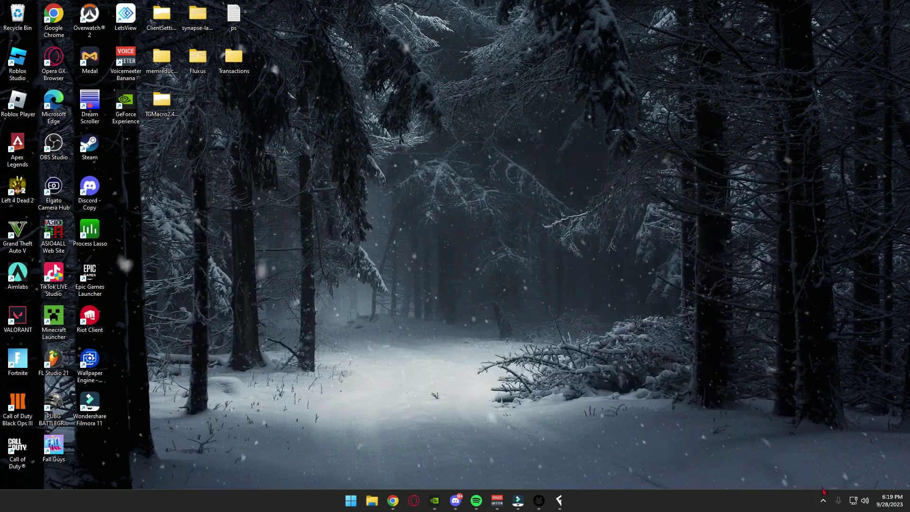
left_click(823, 500)
double_click(785, 472)
left_click_drag(446, 179, 383, 177)
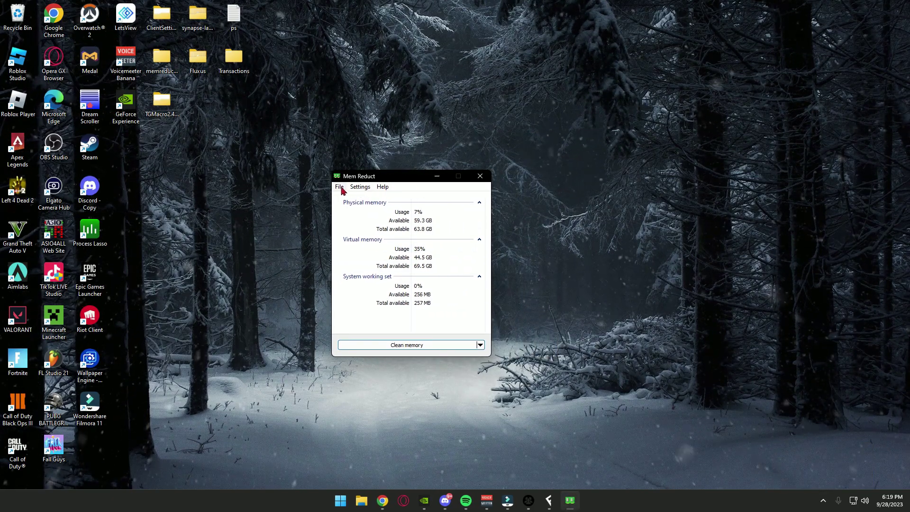
Review Mem Reduct's memory cleaning settings for cleaned regions, usage threshold and cleaning interval, and close the settings and the Mem Reduct window
left_click(339, 188)
left_click(361, 198)
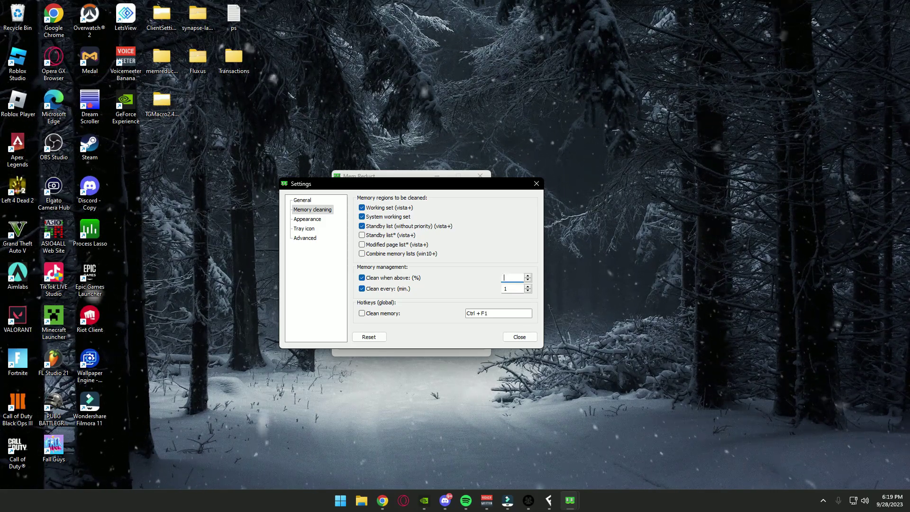
left_click(520, 337)
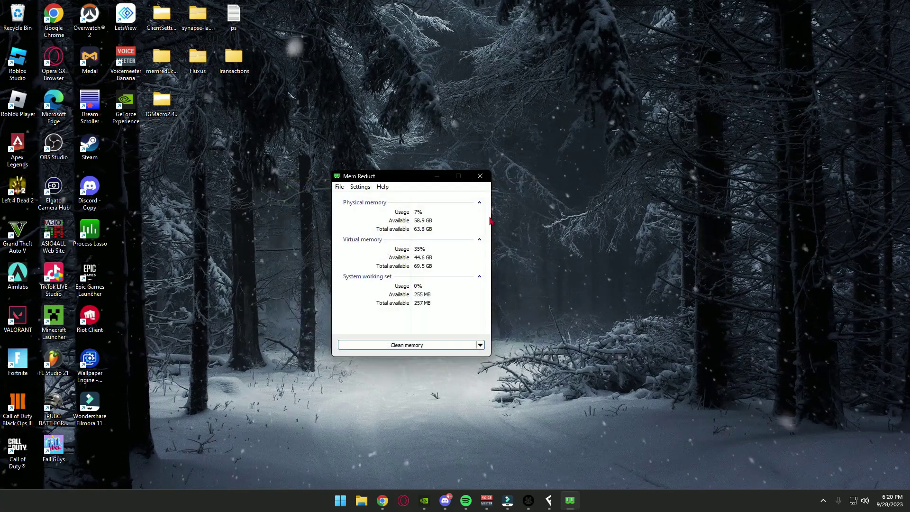
left_click(483, 179)
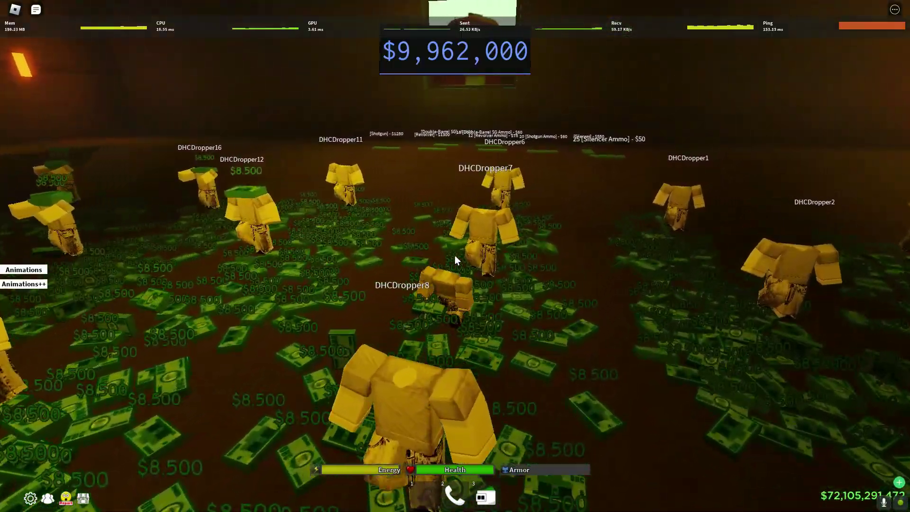
Walk the Roblox character around the room to view the alts and their dropped cash
key("w")
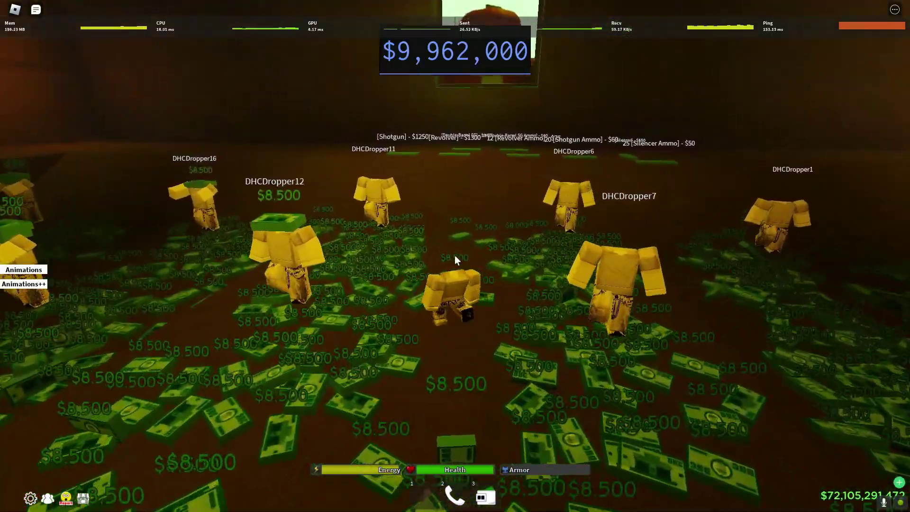
key("s")
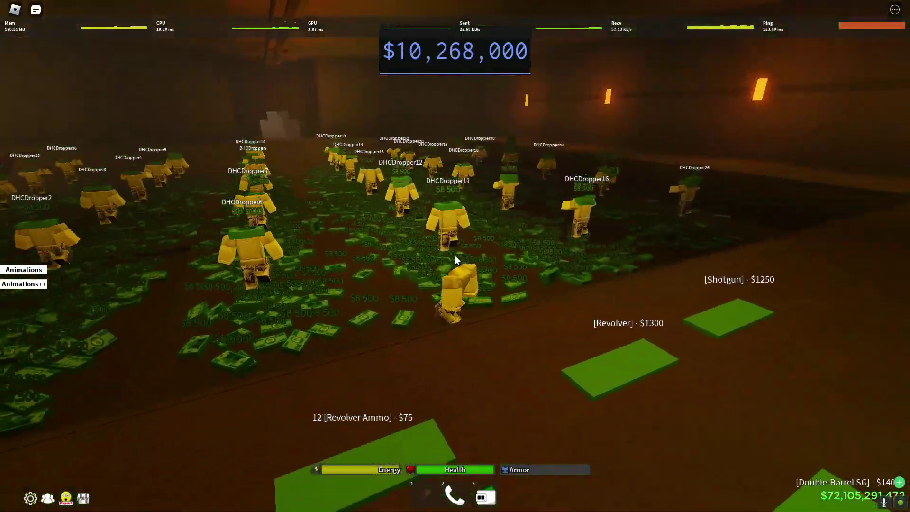
key("s")
key("a")
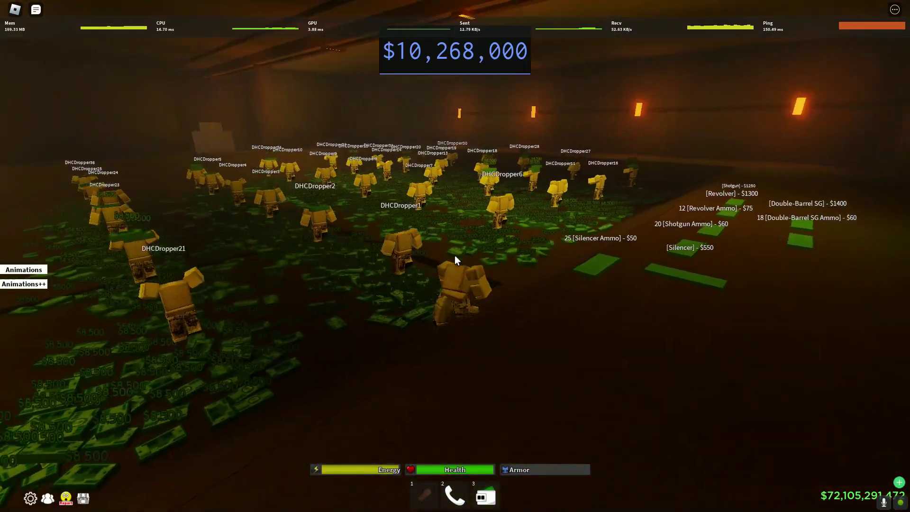
key("w")
key("a")
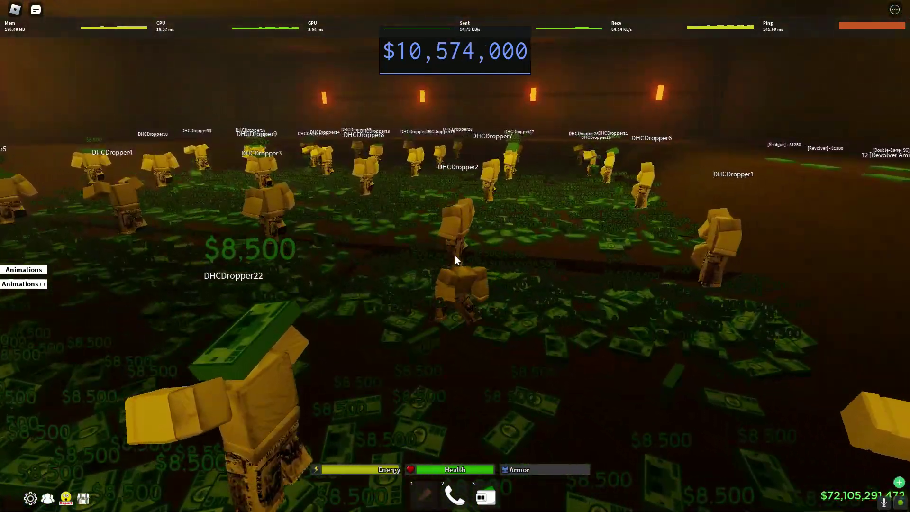
key("space")
key("w")
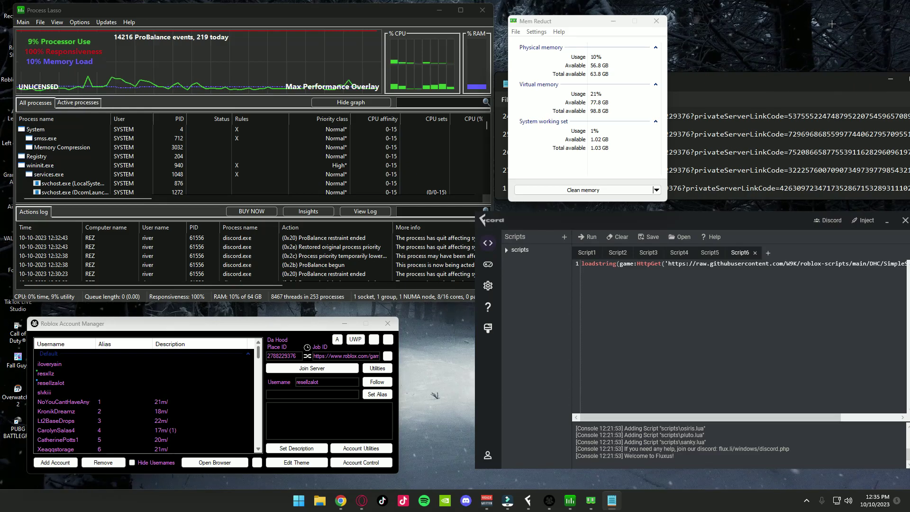
Close the Mem Reduct and Process Lasso windows and move the Roblox Account Manager window higher on the desktop
left_click(658, 20)
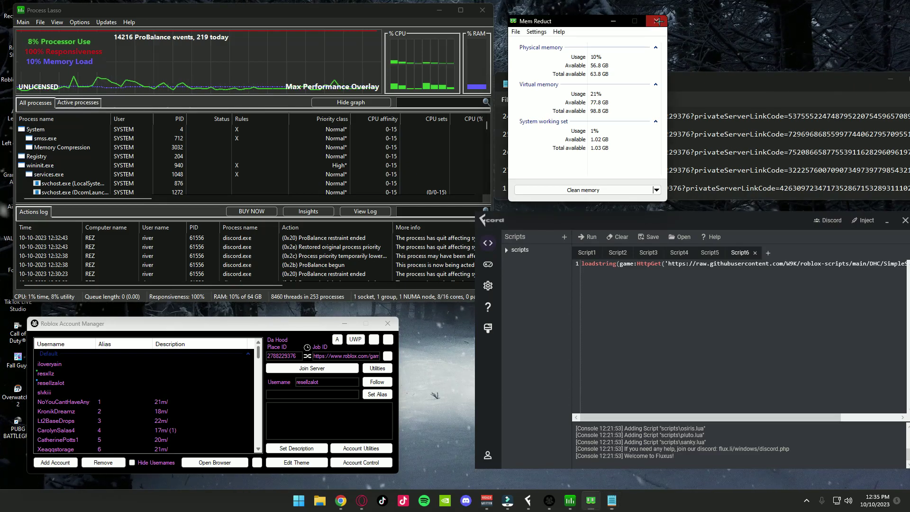
left_click(483, 11)
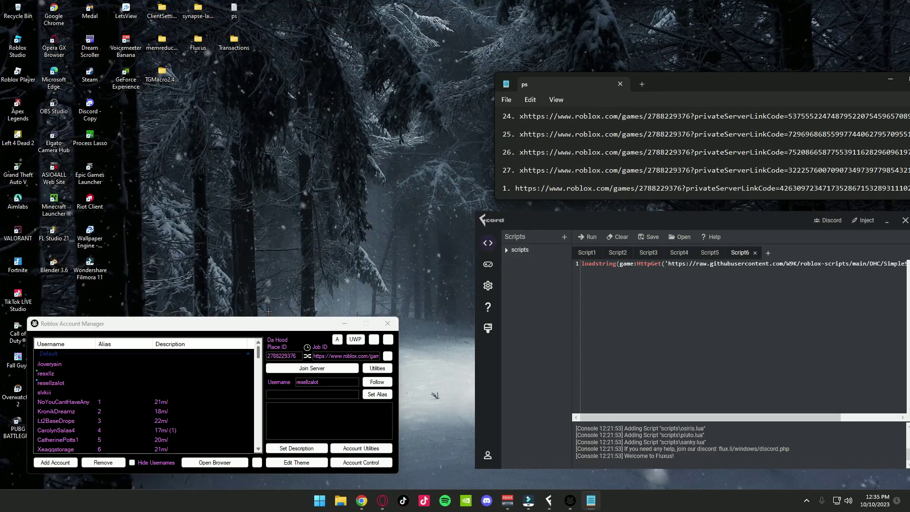
left_click_drag(268, 311, 279, 119)
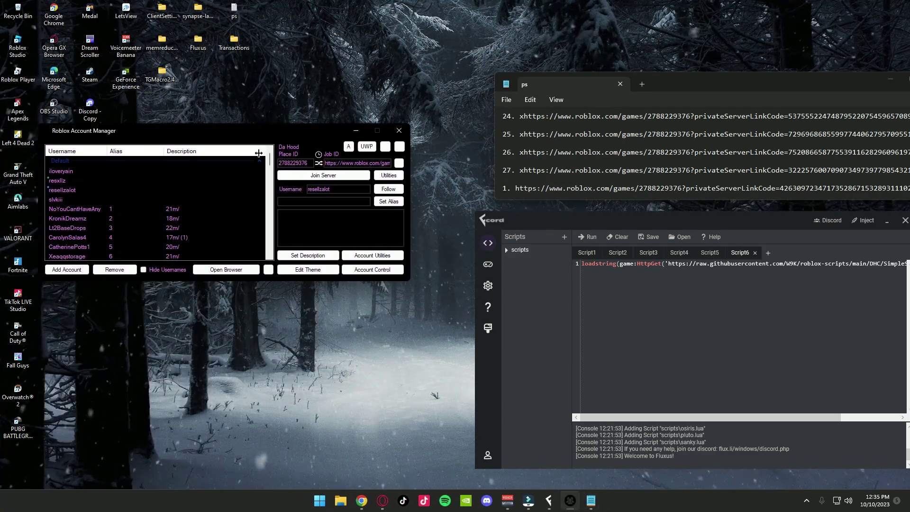
Copy private server link 1 from the ps file and save it as the Job ID of the alias 4 account
left_click(514, 188)
key("shift+End")
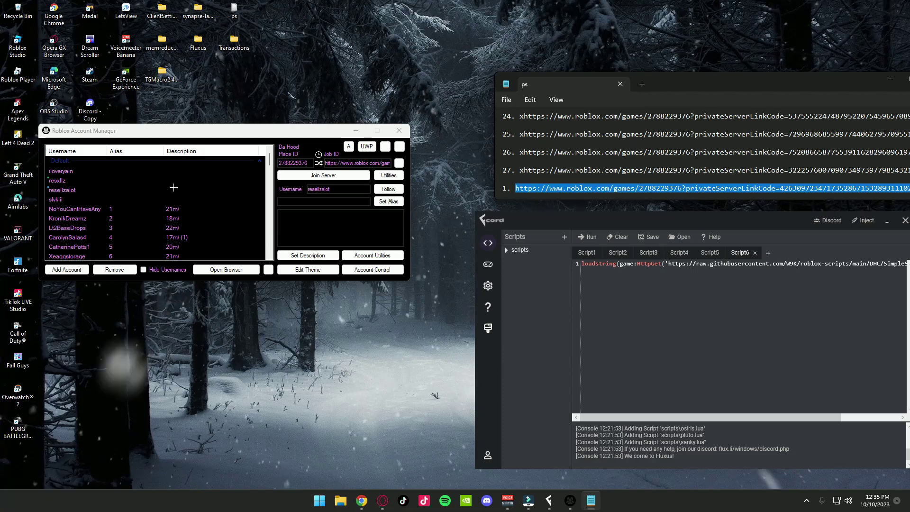
left_click(176, 237)
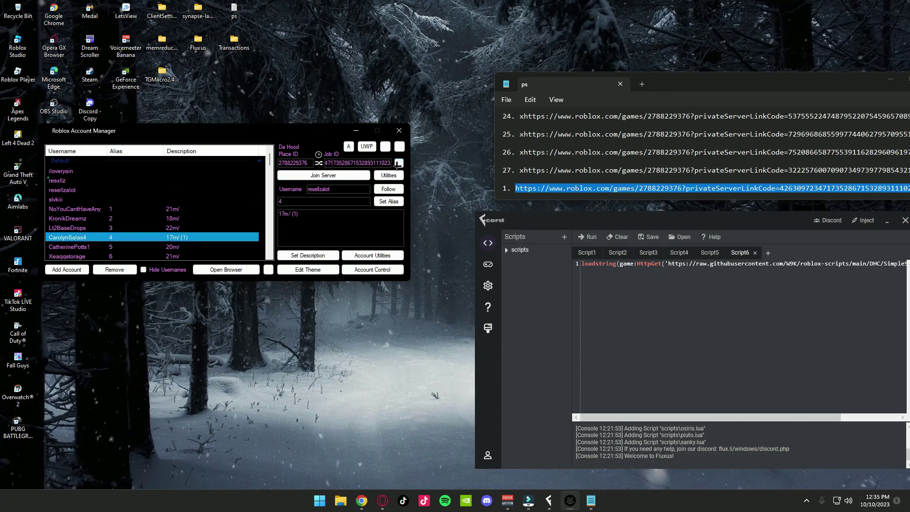
left_click(398, 163)
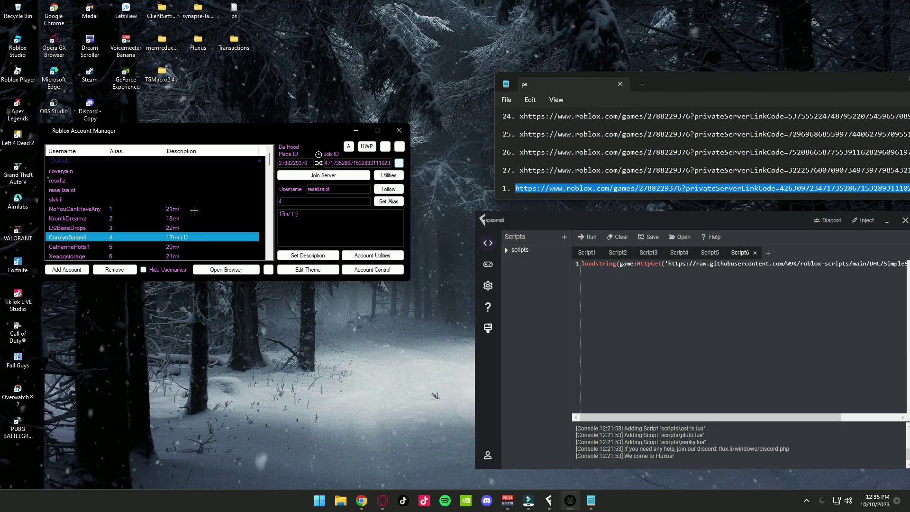
Save private server link 2 from the ps file as the Job ID of the alias 13 account, and close the ps file
scroll(526, 173, "down", 1)
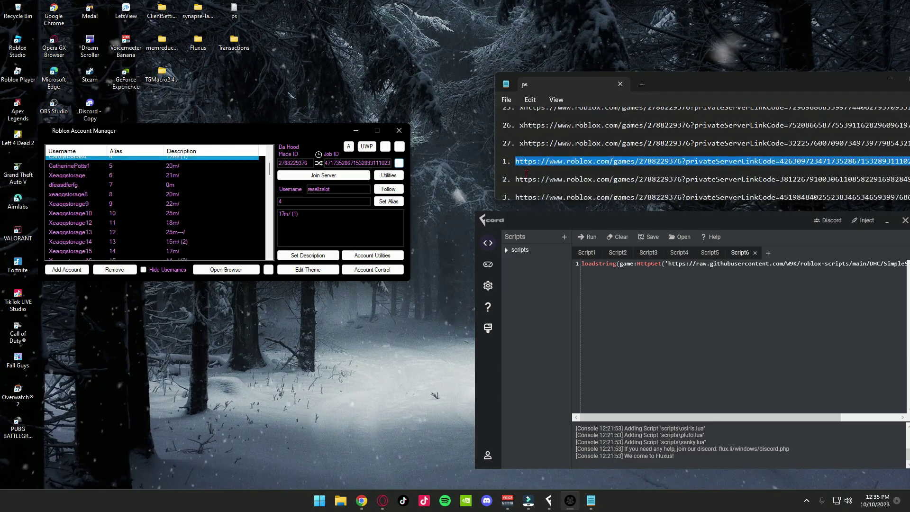
triple_click(515, 179)
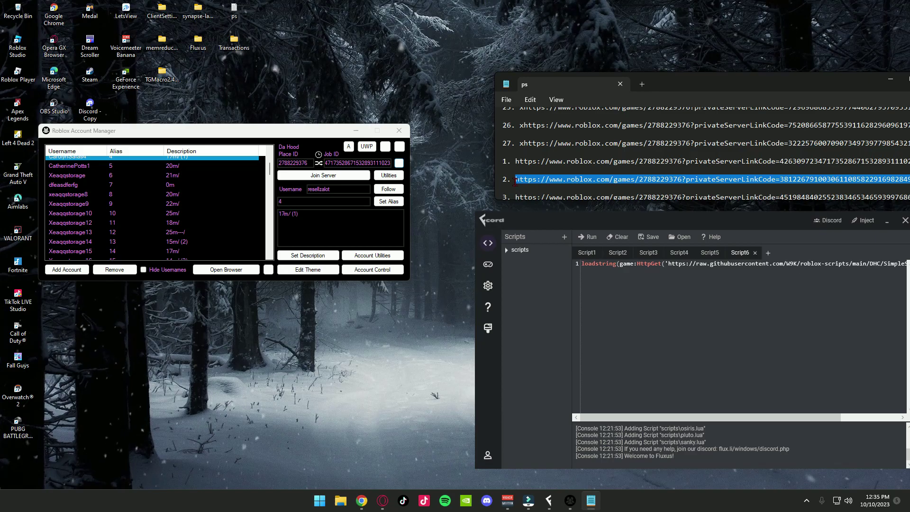
left_click(191, 244)
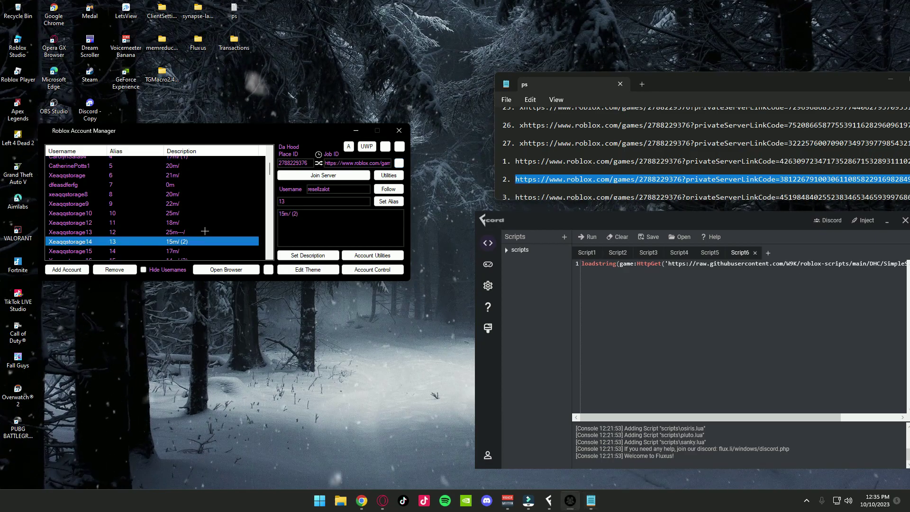
left_click(367, 164)
key("ctrl+a")
key("ctrl+v")
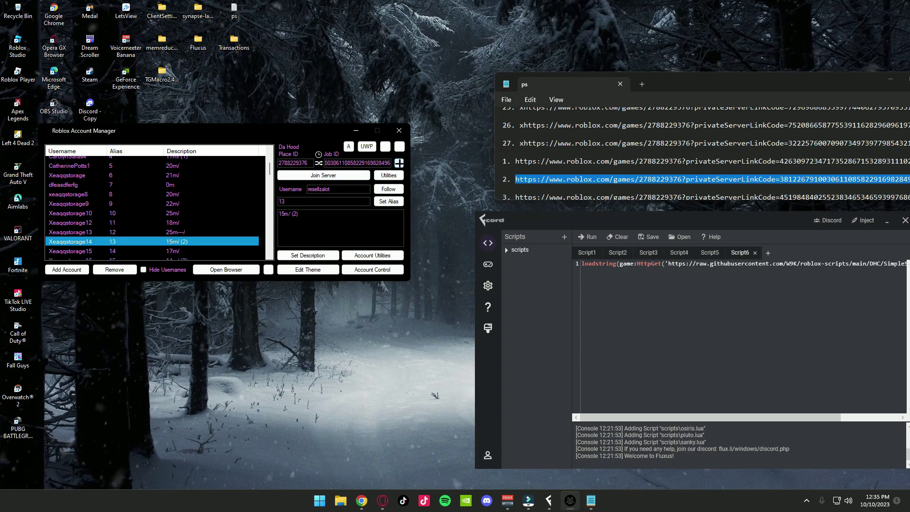
left_click_drag(727, 83, 637, 83)
left_click(842, 79)
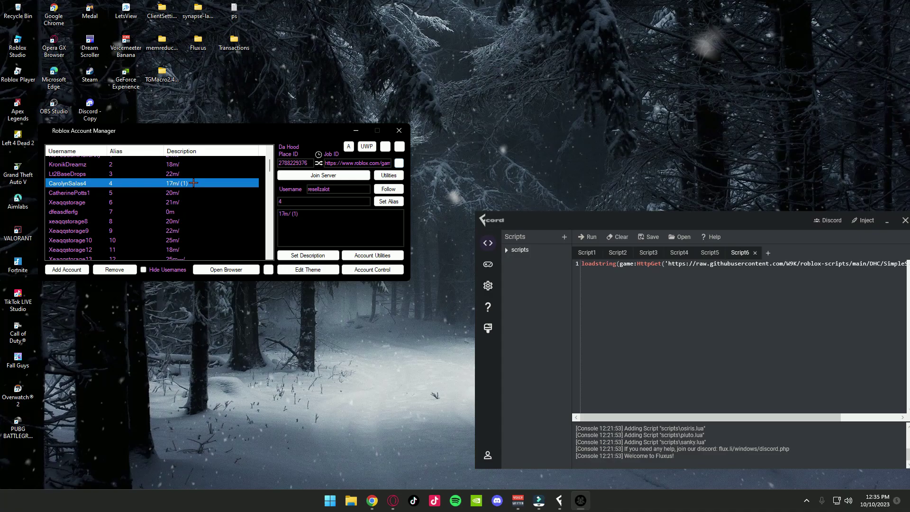
View the UWP instance list and select the alias 13 account to check its saved server link
left_click(369, 146)
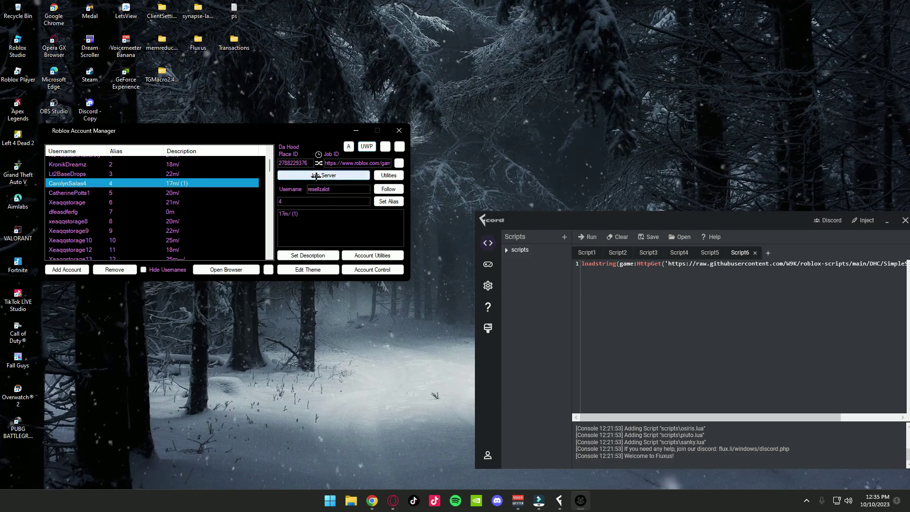
scroll(229, 185, "down", 1)
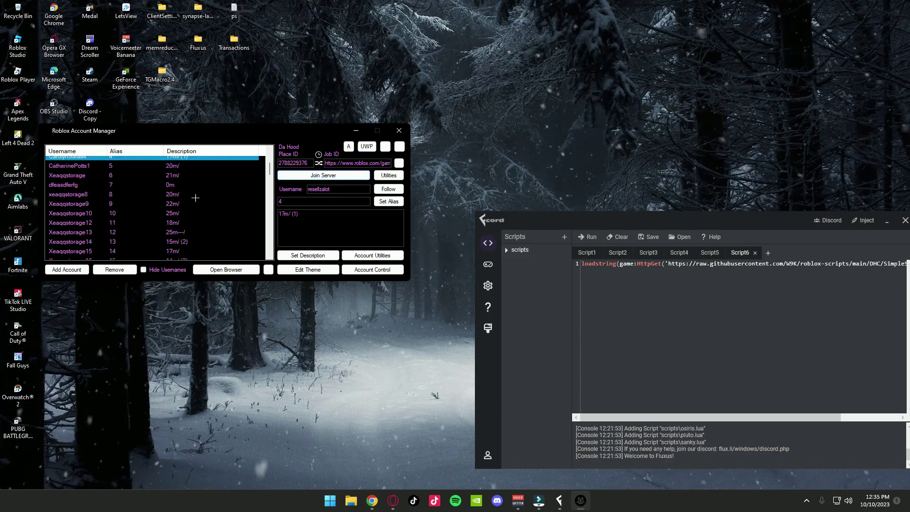
Launch the alias 13 account and the next server-numbered account into their saved private servers, minimising each Roblox window
left_click(303, 174)
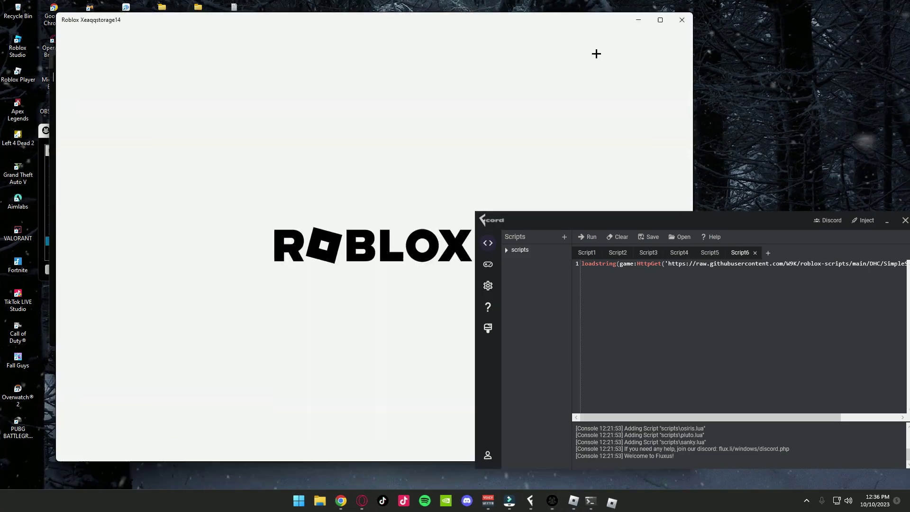
left_click(638, 19)
scroll(157, 206, "down", 2)
left_click(156, 206)
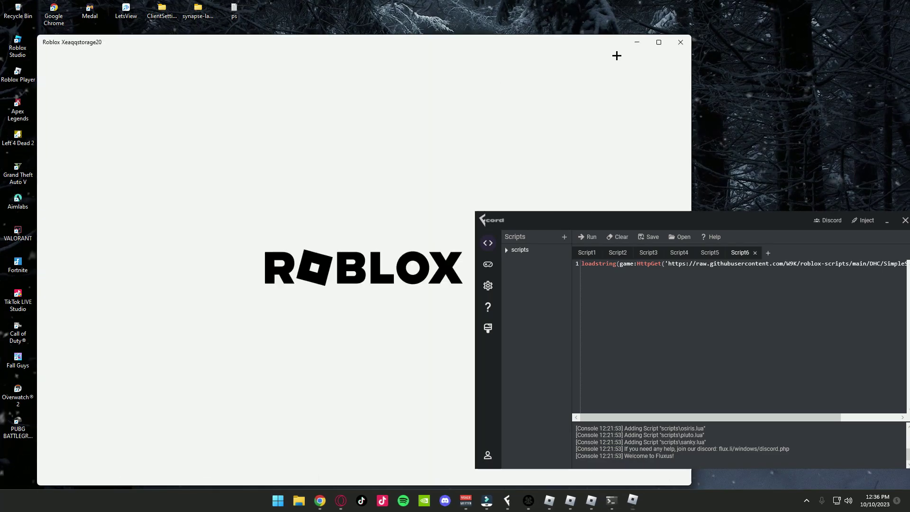
left_click(636, 43)
Launch the alias 25, 28 and 30 accounts into their saved private servers, minimising each Roblox window
scroll(189, 236, "down", 2)
left_click(189, 247)
left_click(317, 175)
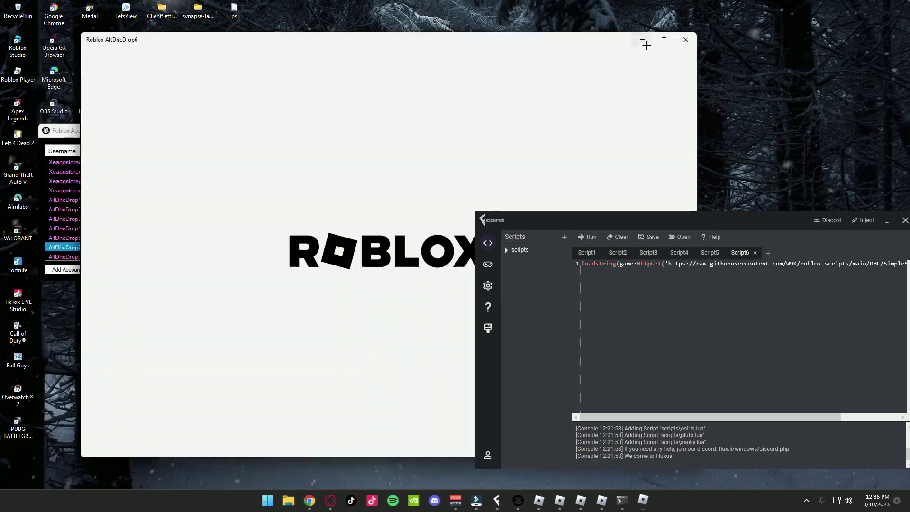
key("Down")
key("Down")
key("Down")
left_click(314, 176)
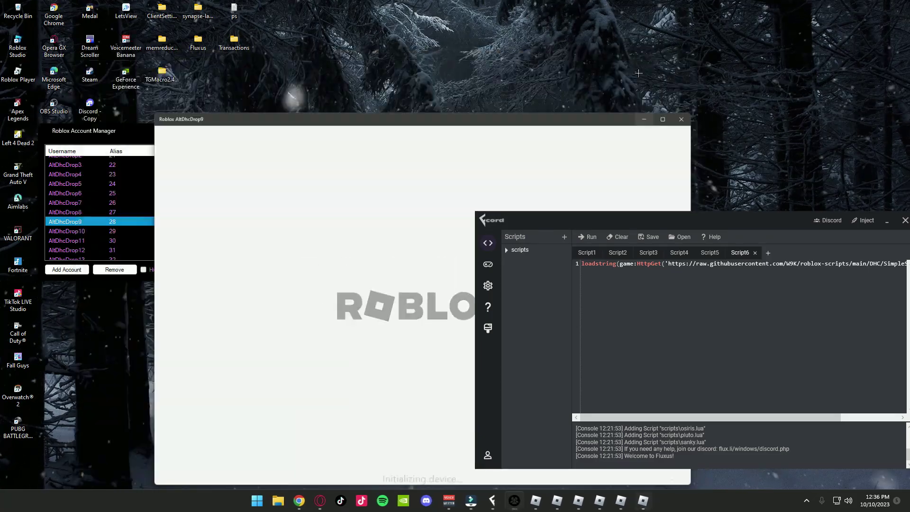
key("Down")
key("Down")
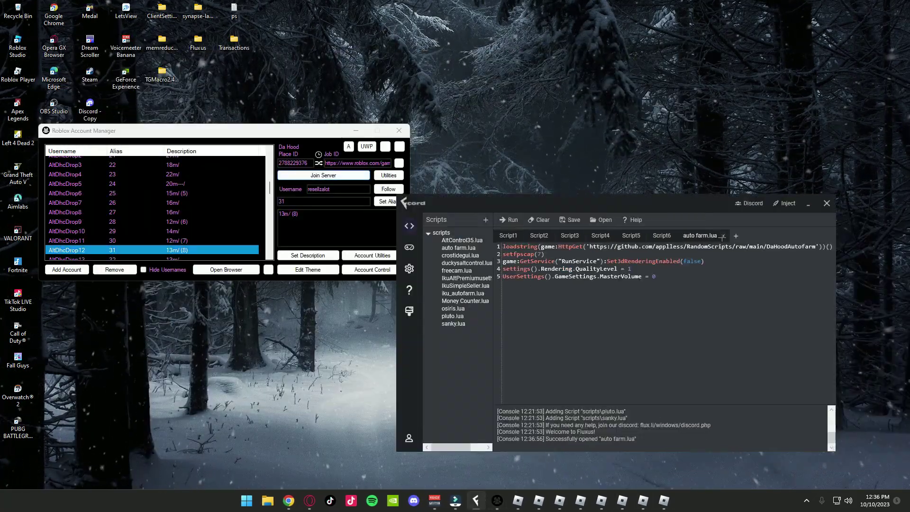
Switch to Fluxus and open the iku_autofarm.lua script in a new script tab
left_click(719, 236)
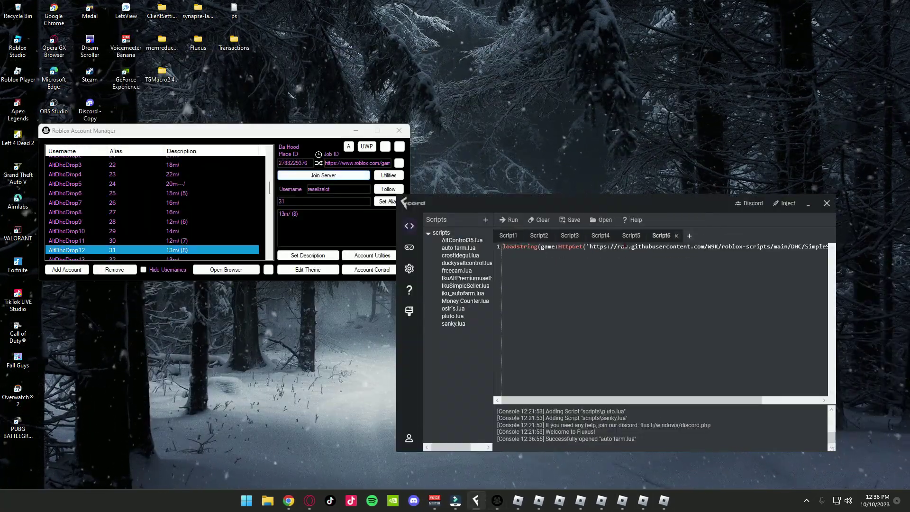
double_click(457, 294)
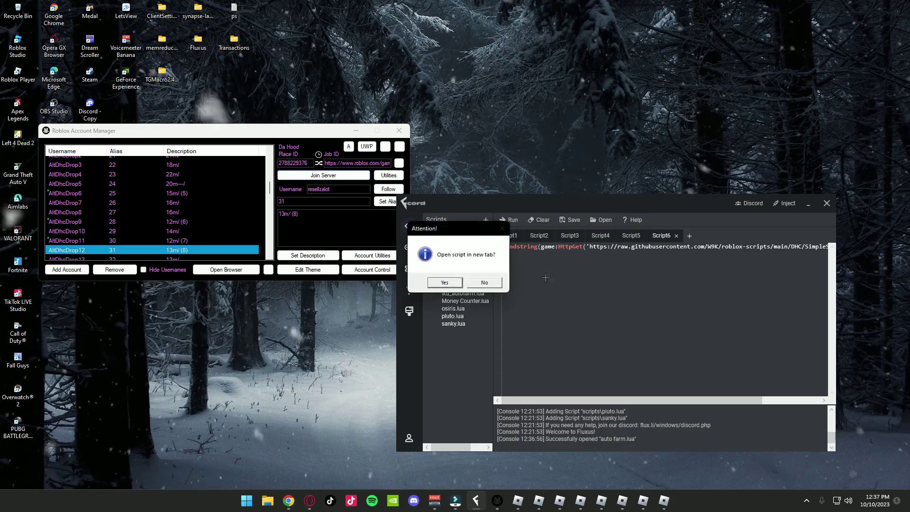
left_click(450, 281)
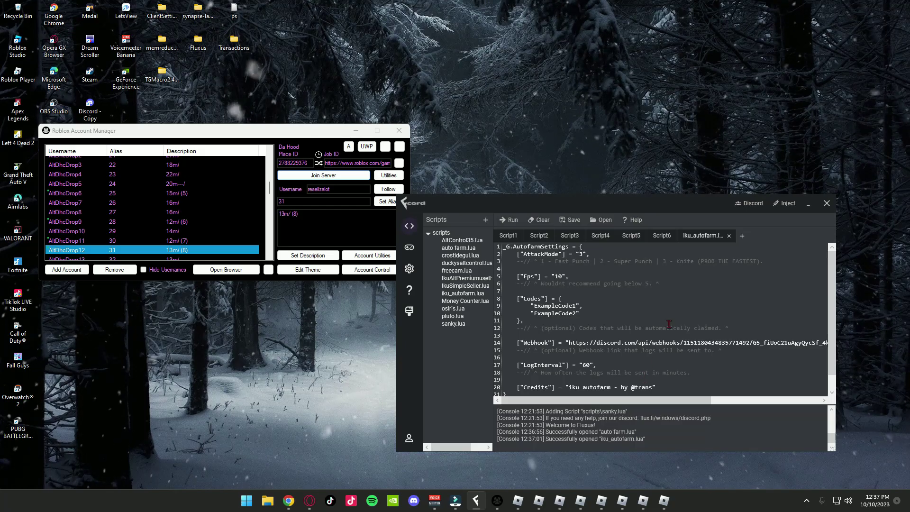
Run the iku_autofarm script, minimise Fluxus, and bring up the Roblox windows of the alias 31 and 30 accounts
left_click(662, 506)
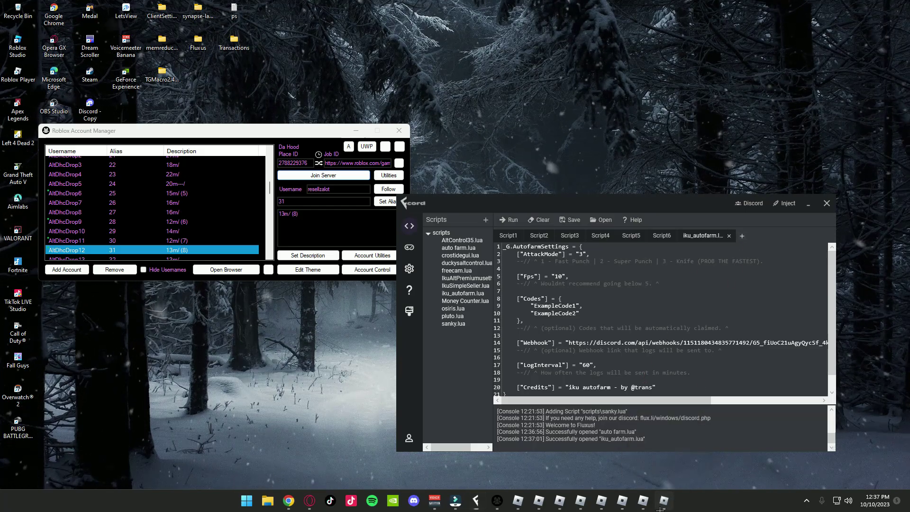
left_click(663, 501)
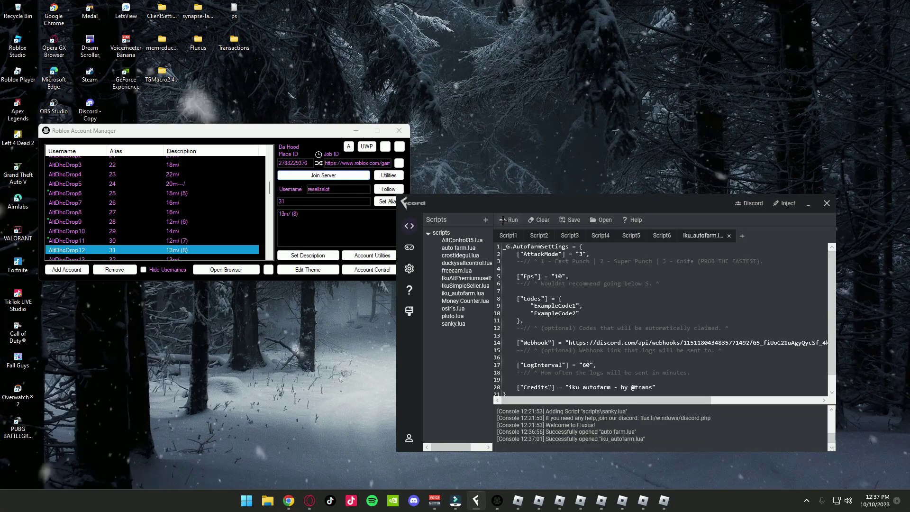
left_click(503, 220)
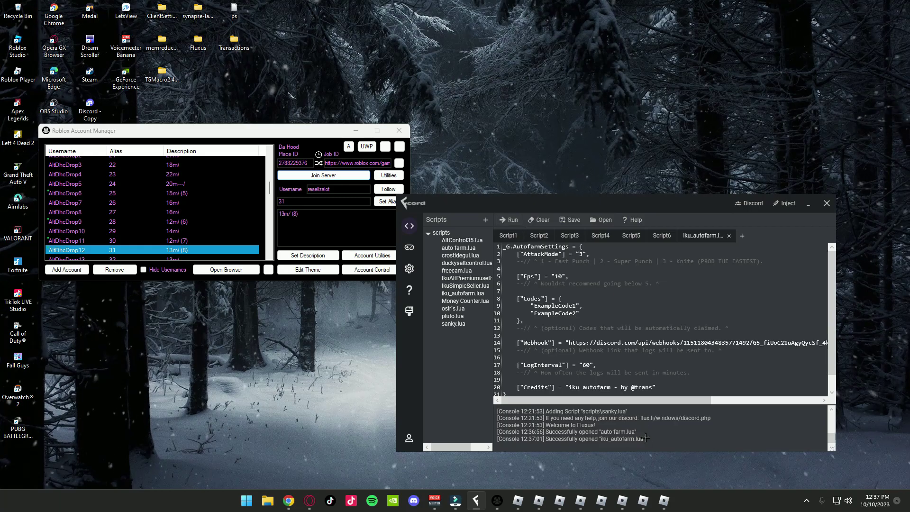
left_click(661, 504)
left_click(662, 501)
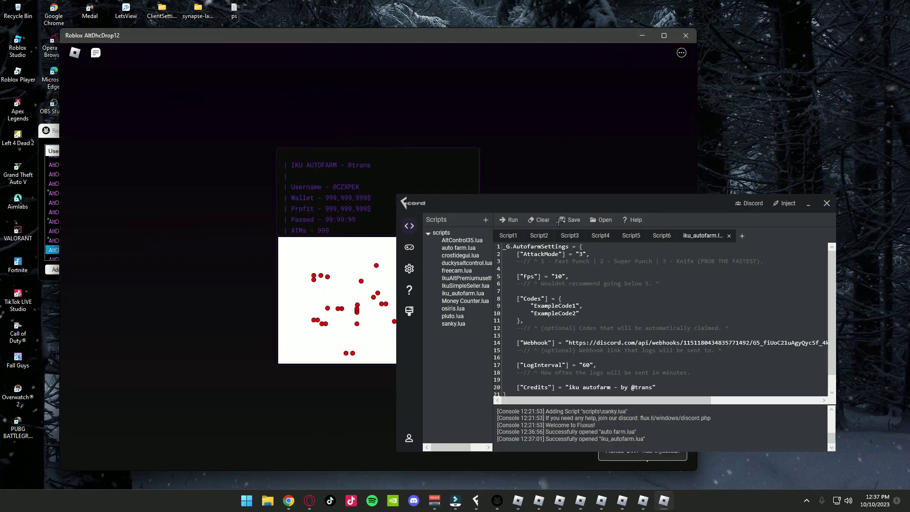
left_click(807, 202)
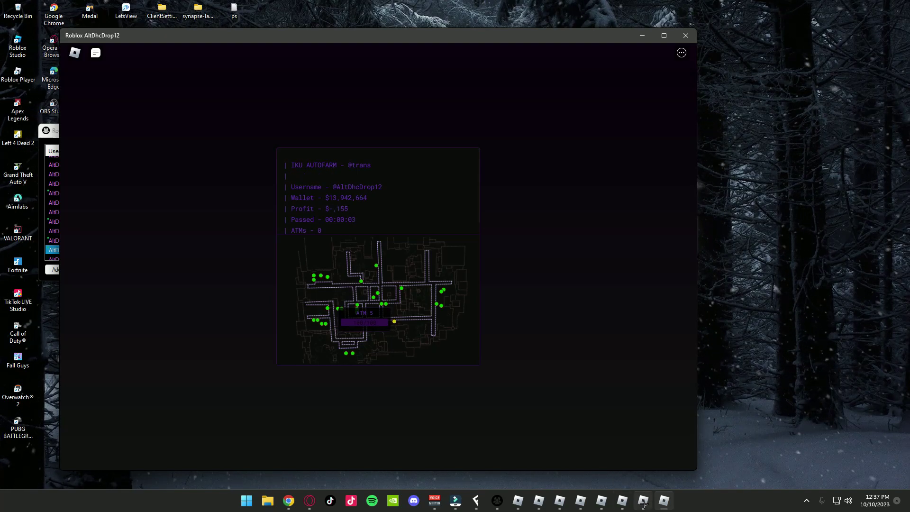
mouse_move(643, 502)
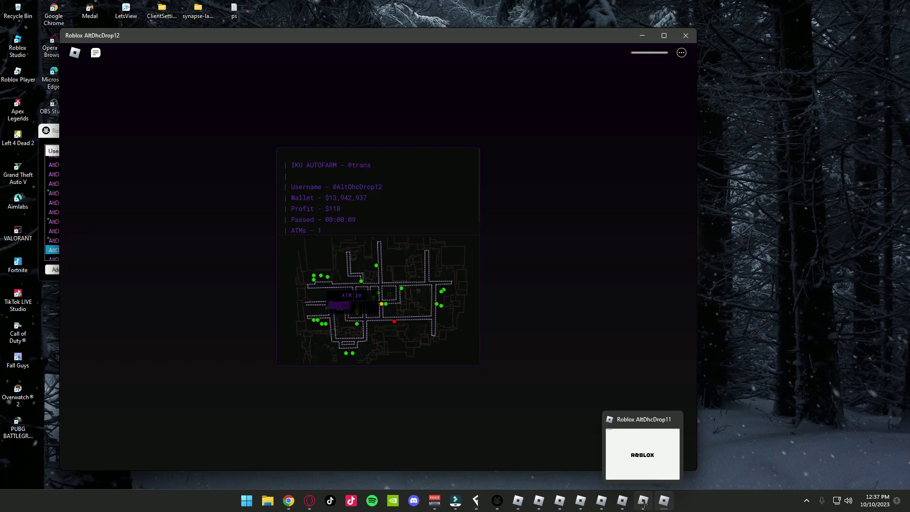
left_click(643, 503)
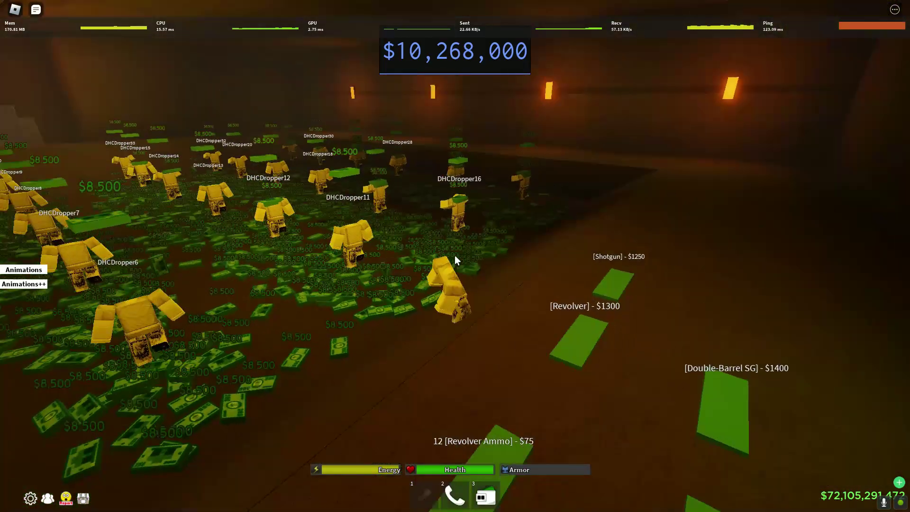
Walk and jump the character among the cash-dropping alts to view the drop and the cash counter
key("s")
key("a")
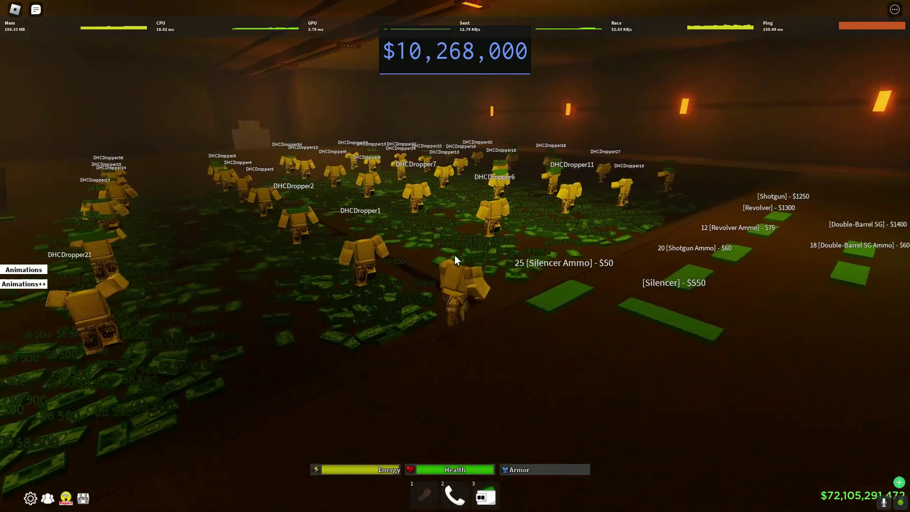
key("w")
key("a")
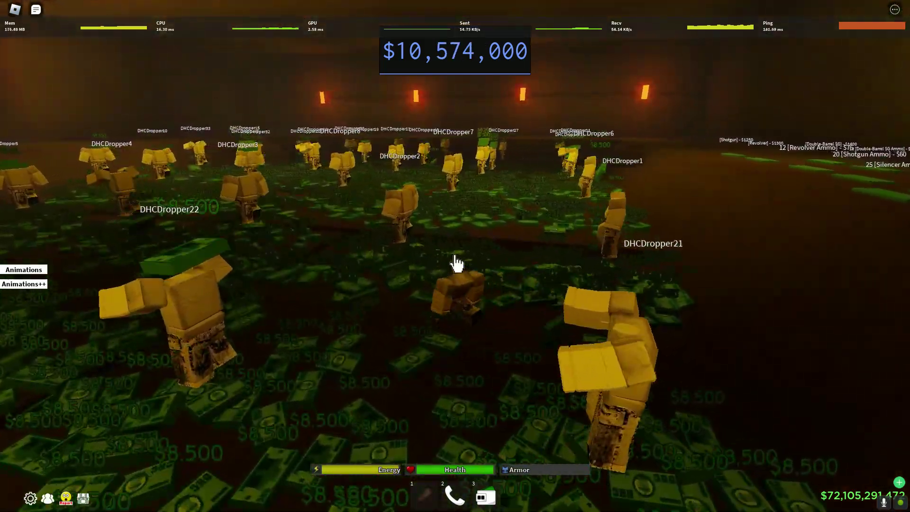
key("space")
key("w")
key("a")
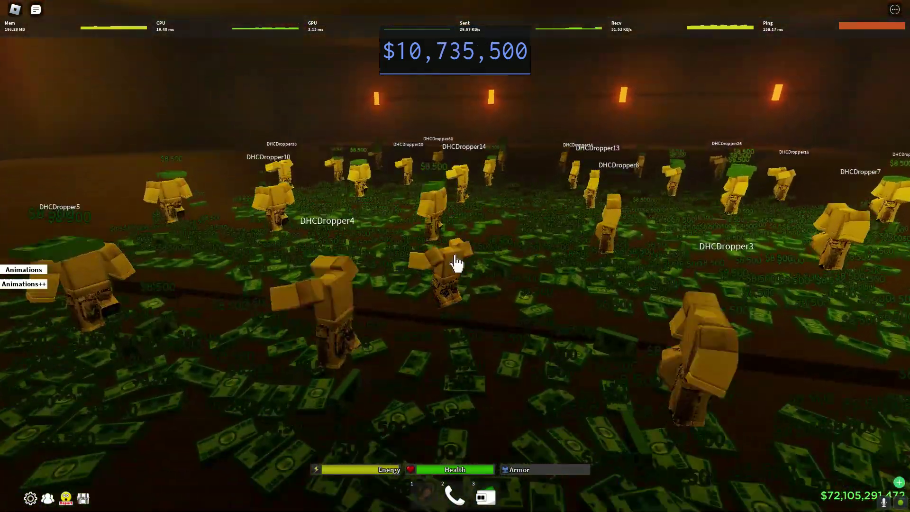
key("space")
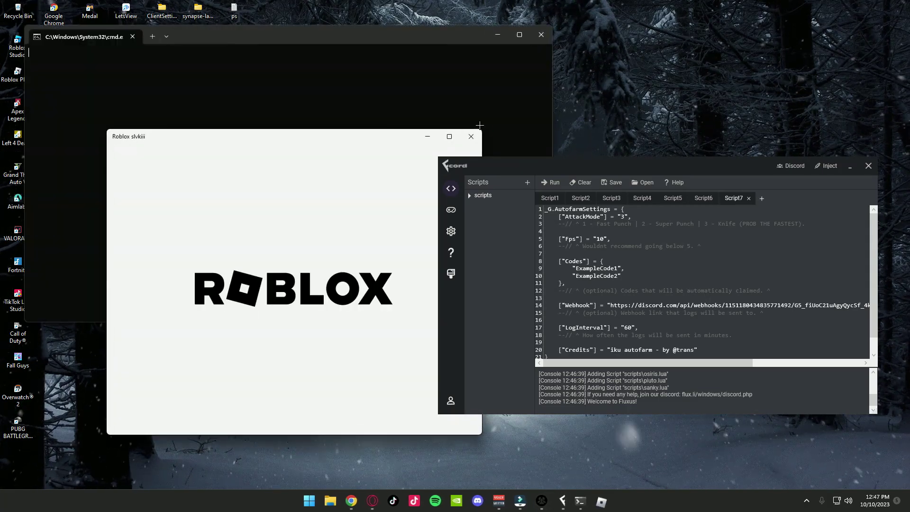
Move the main account's Roblox window clear of Fluxus and run the Crostide GUI script from Script1
left_click_drag(391, 135, 311, 130)
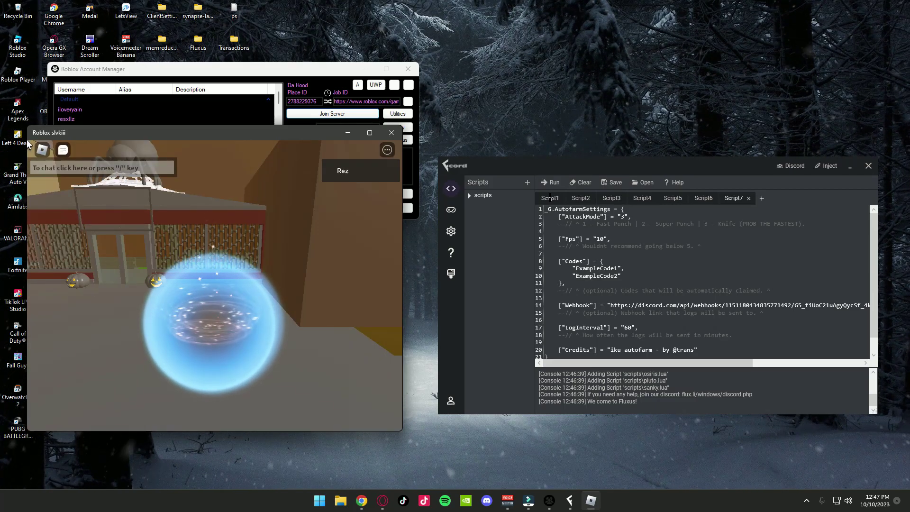
left_click(550, 199)
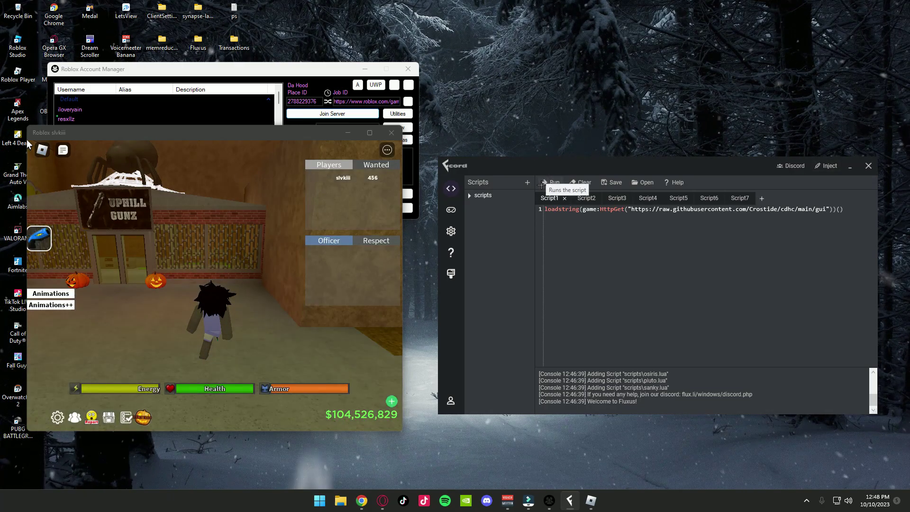
left_click(542, 184)
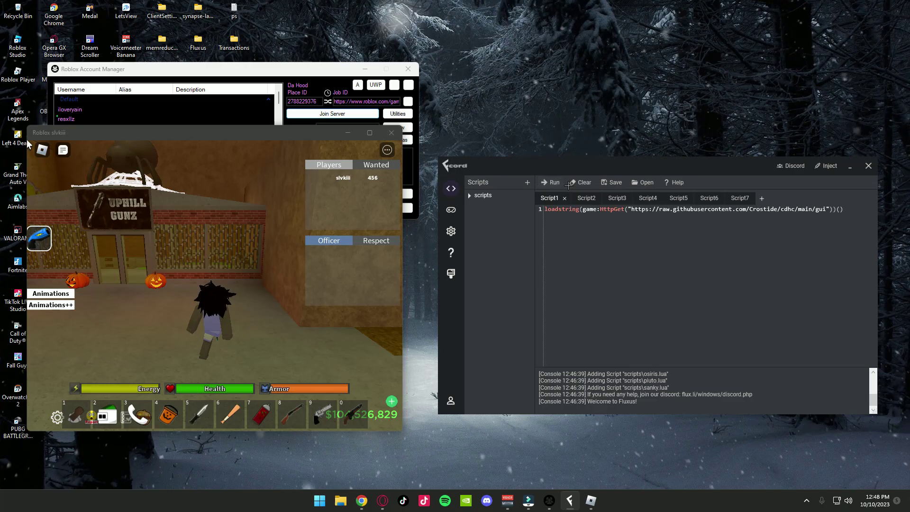
Run the Crostide cash counter from Script2, and minimise the Fluxus and Roblox windows
left_click(582, 198)
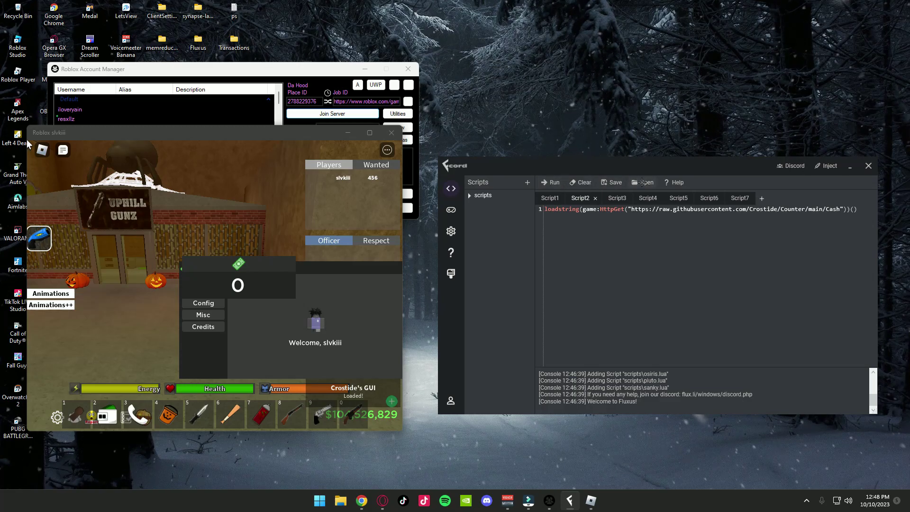
left_click(851, 167)
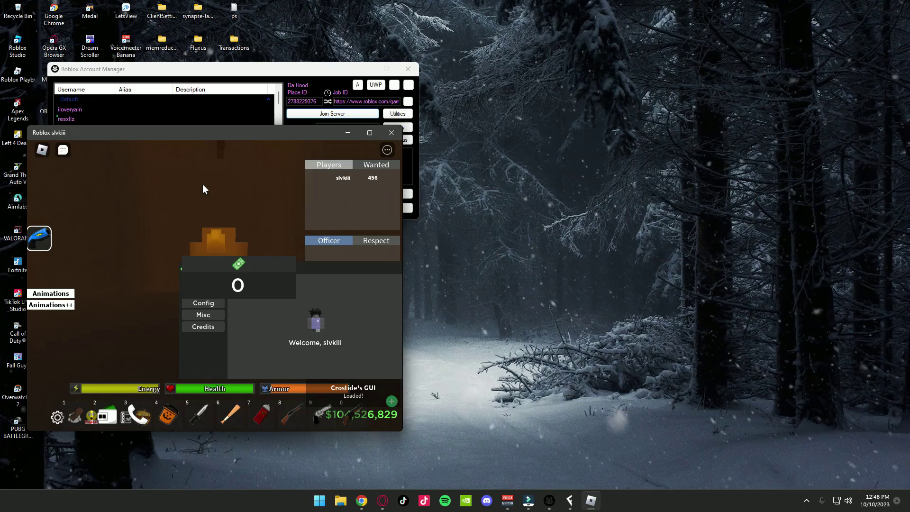
left_click(348, 133)
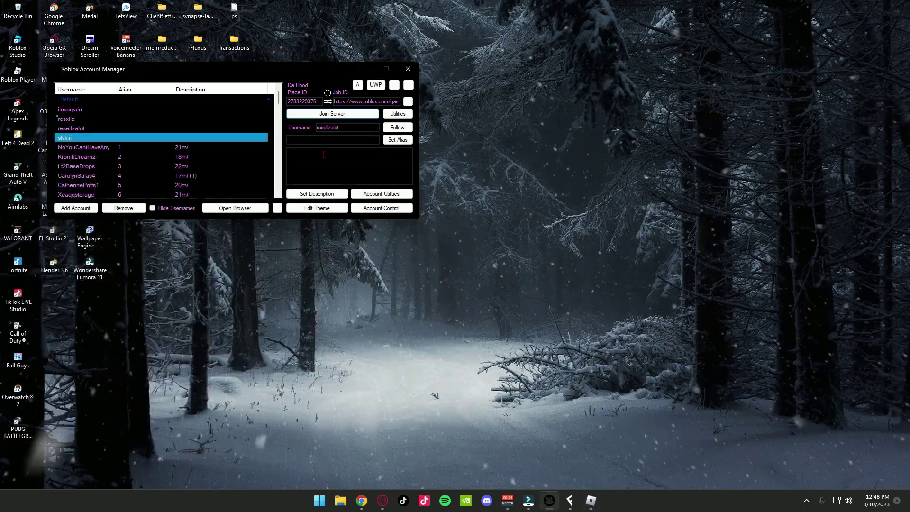
Move the Roblox Account Manager window lower, copy private server link 8 from the ps file, and close the file
left_click_drag(282, 68, 287, 96)
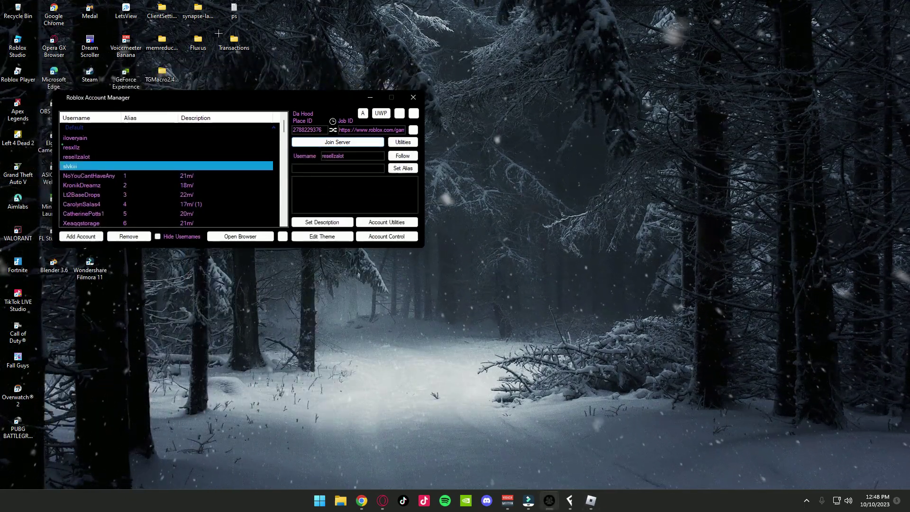
double_click(234, 10)
scroll(347, 114, "down", 1)
scroll(347, 114, "down", 10)
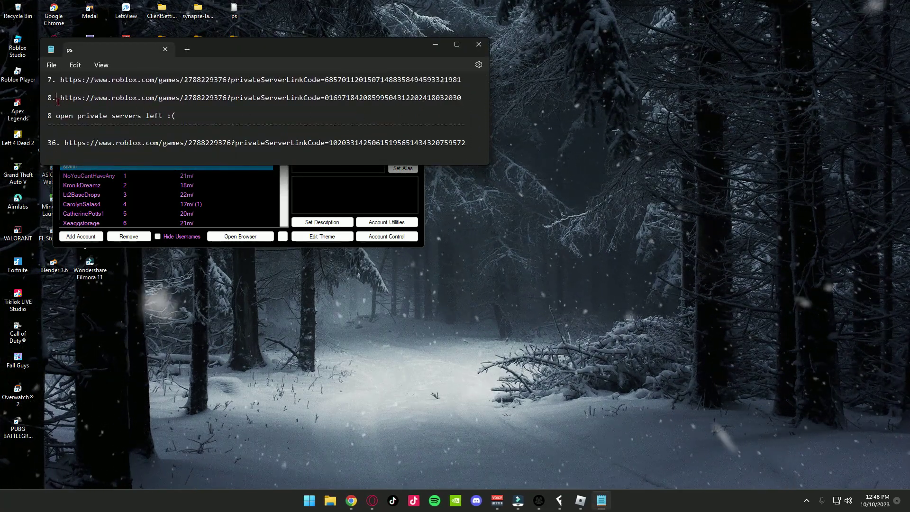
left_click_drag(60, 98, 465, 98)
right_click(67, 98)
left_click(143, 146)
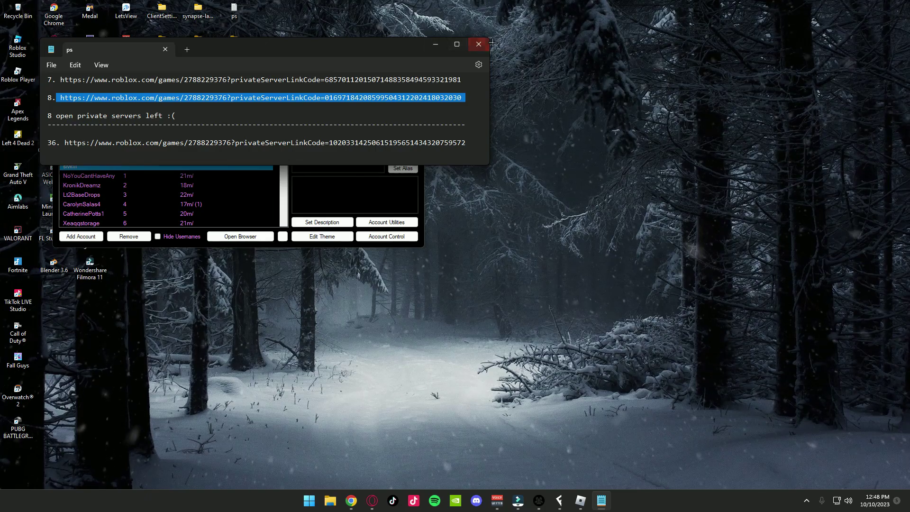
left_click(478, 44)
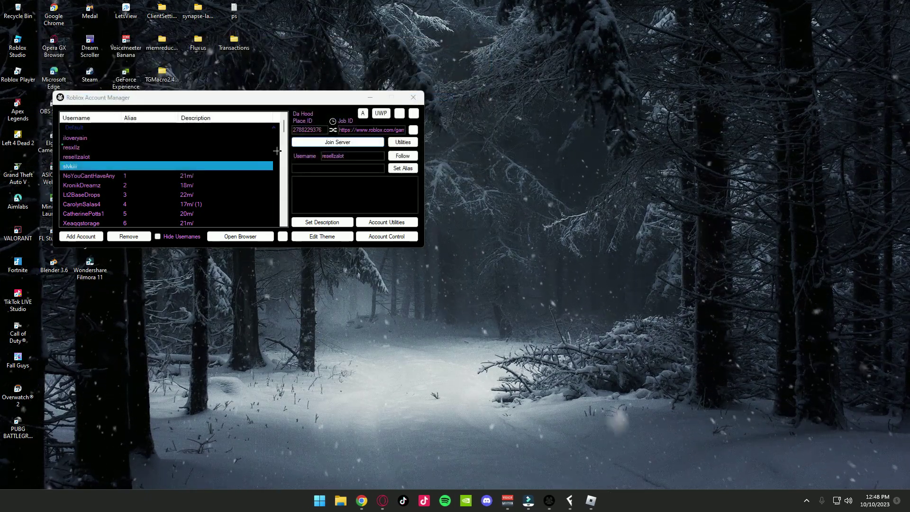
Select the alt accounts down to alias 36 and save private server link 8 as their Job ID
left_click(270, 159)
left_click_drag(270, 159, 220, 141)
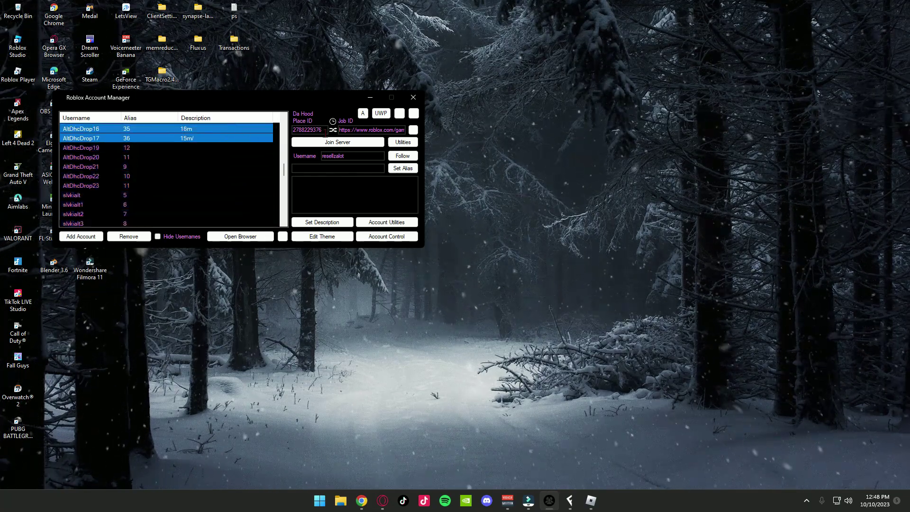
left_click(348, 130)
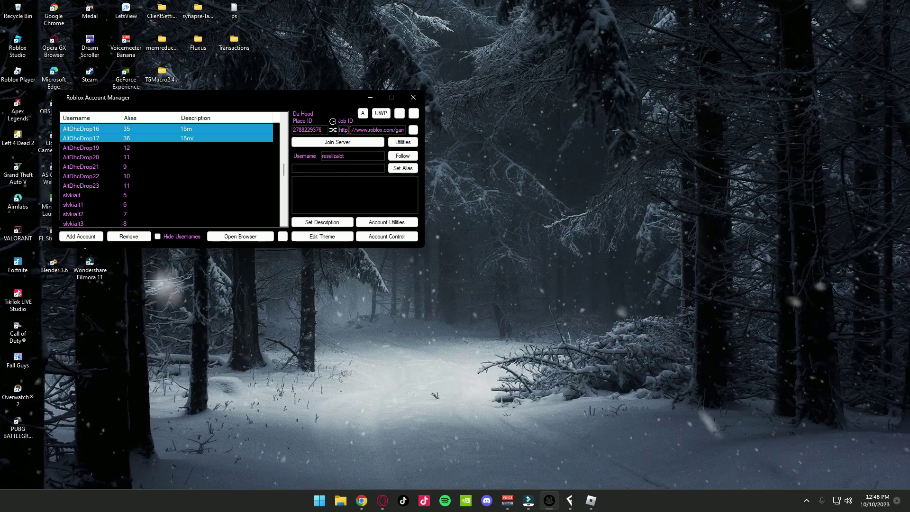
key("ctrl+a")
key("ctrl+v")
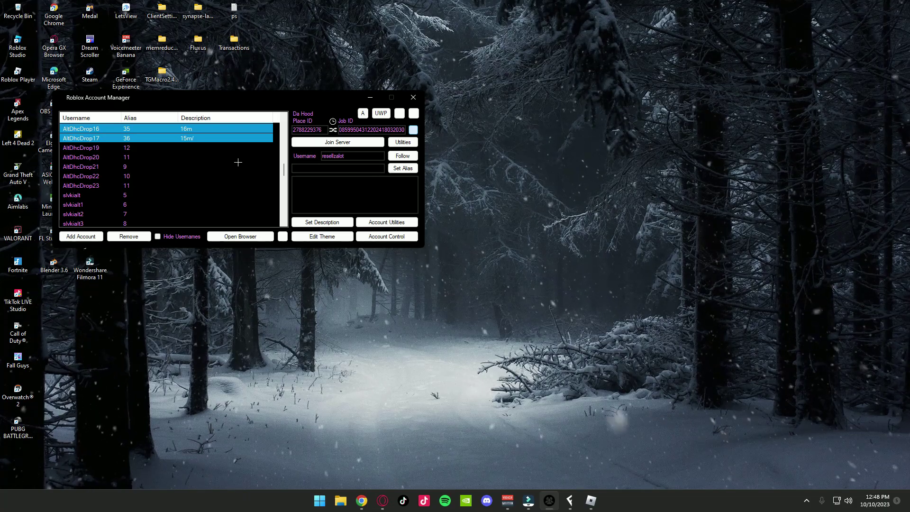
Select the alt accounts with aliases 1 to 12 and join them to the private server
scroll(238, 162, "up", 5)
scroll(238, 163, "up", 5)
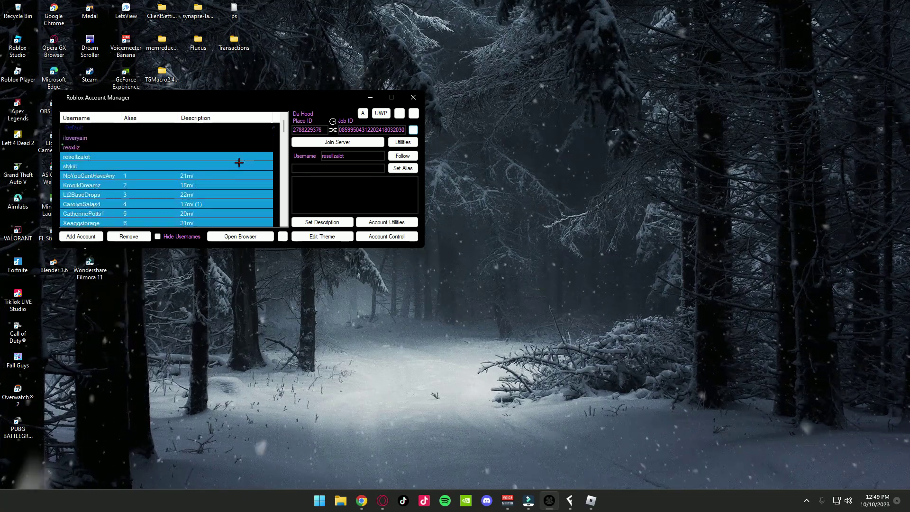
left_click(276, 166)
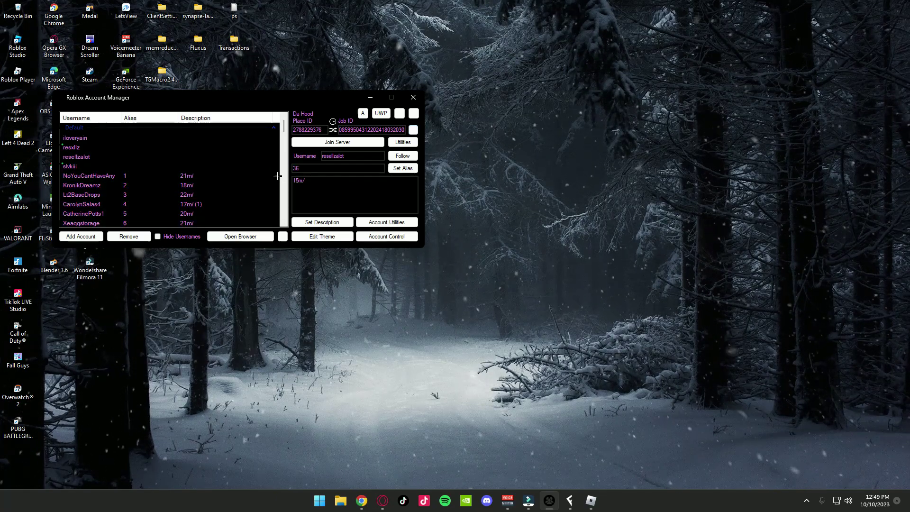
left_click_drag(279, 175, 230, 205)
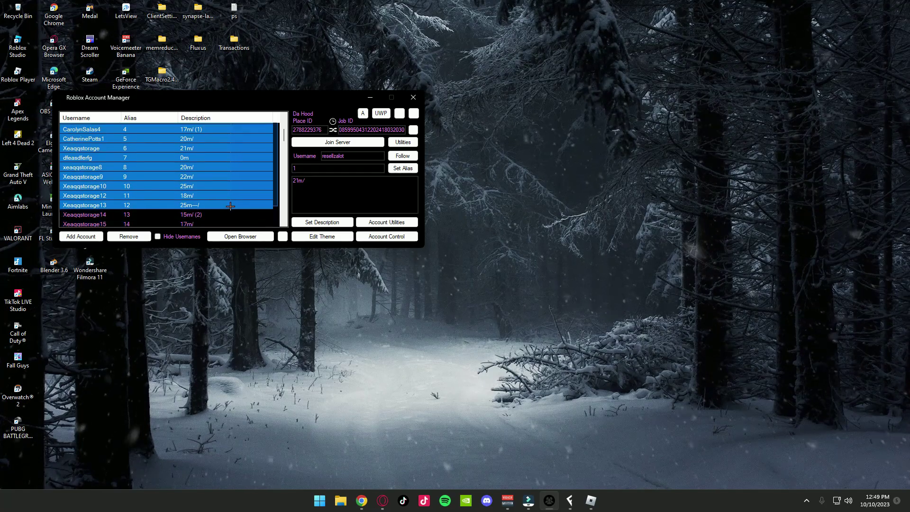
left_click(346, 145)
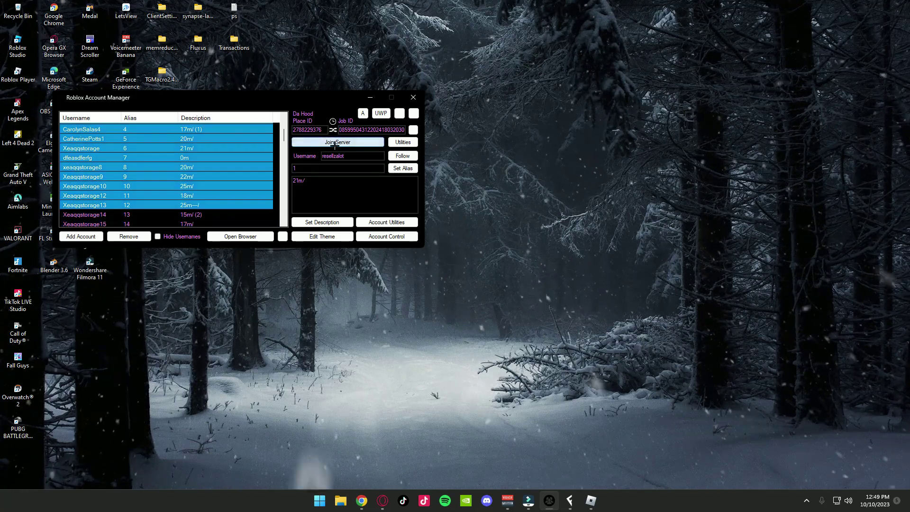
scroll(268, 161, "up", 2)
scroll(268, 161, "down", 2)
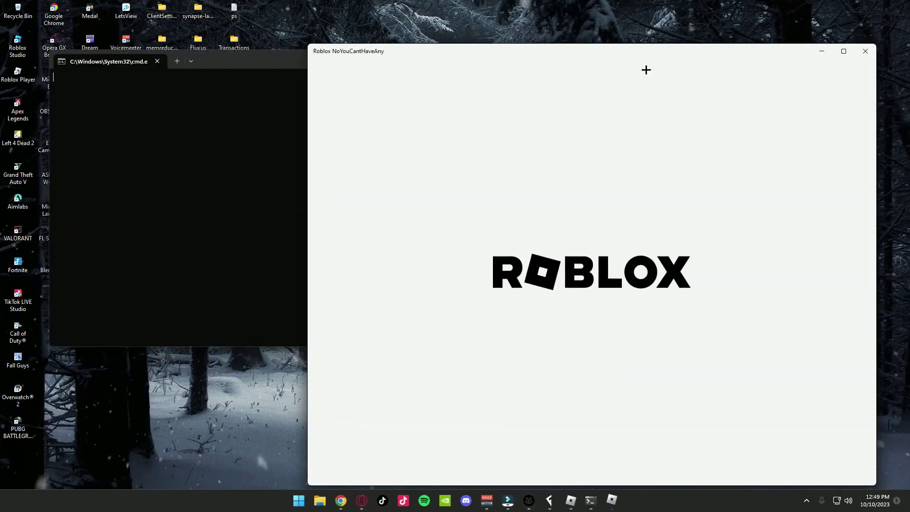
Bring up Fluxus, reposition its window and show the Iku Bot alt configuration in Script5
left_click(816, 53)
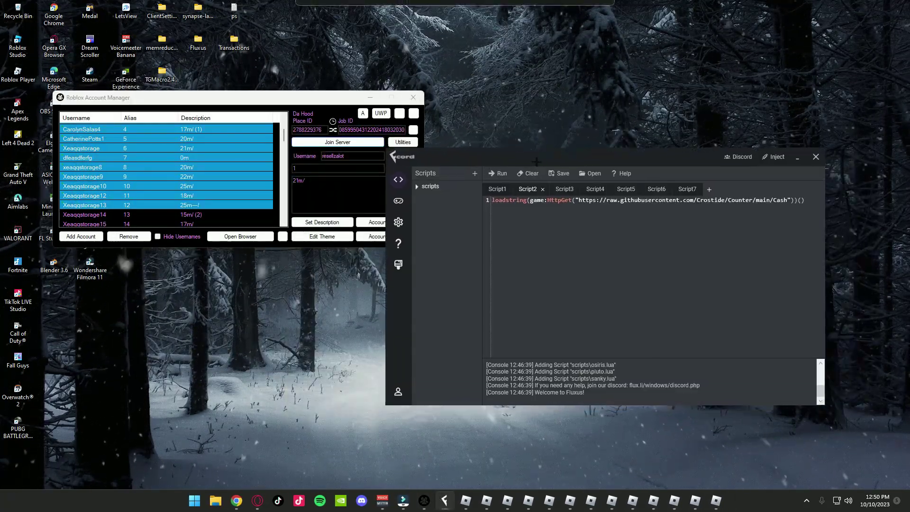
left_click_drag(536, 161, 549, 158)
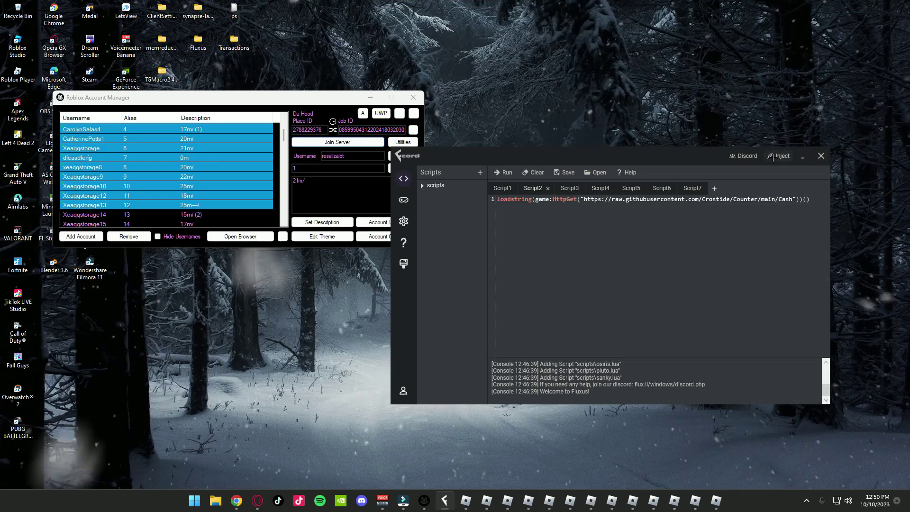
left_click(668, 189)
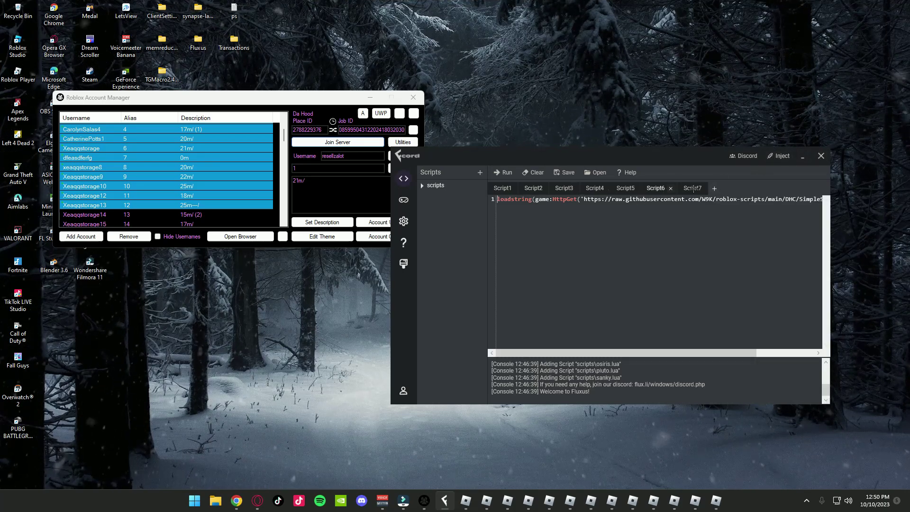
left_click(625, 188)
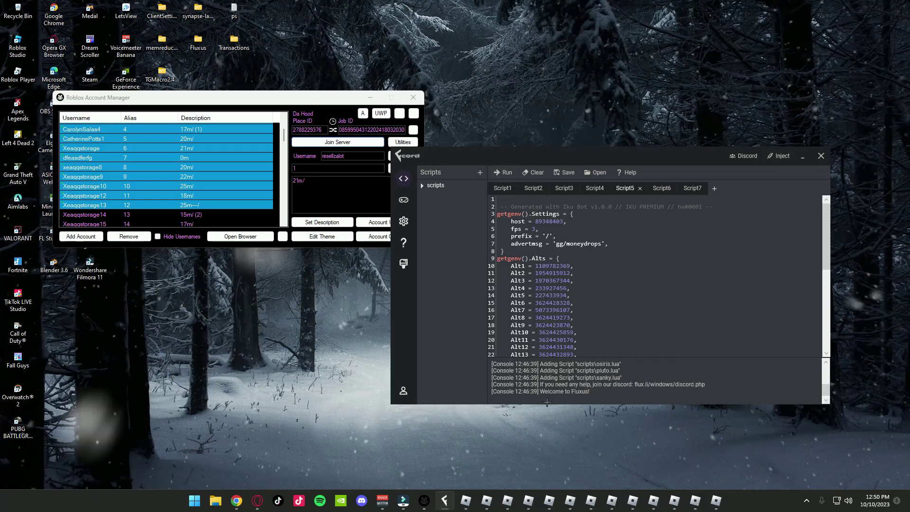
Maximise the main account's Roblox window, minimise Fluxus, and move the Crostide Selling GUI and cash counter clear of the character
left_click(464, 501)
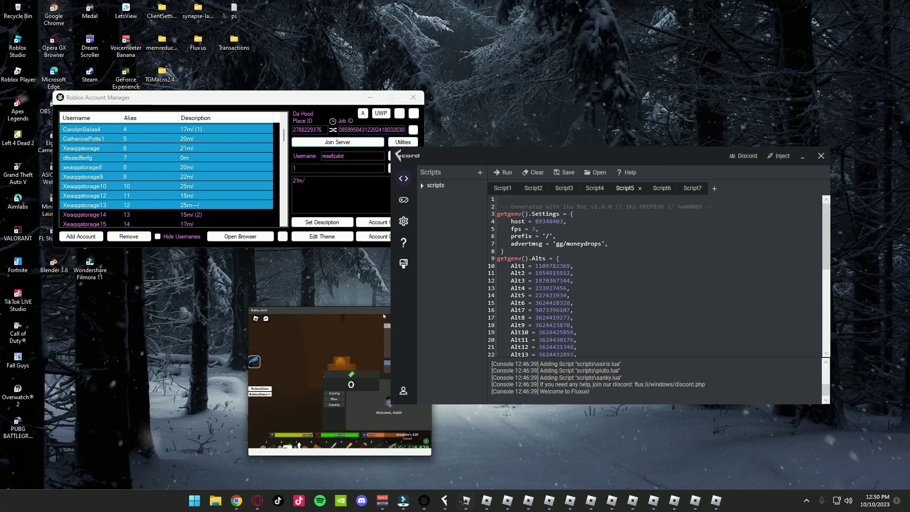
left_click(388, 140)
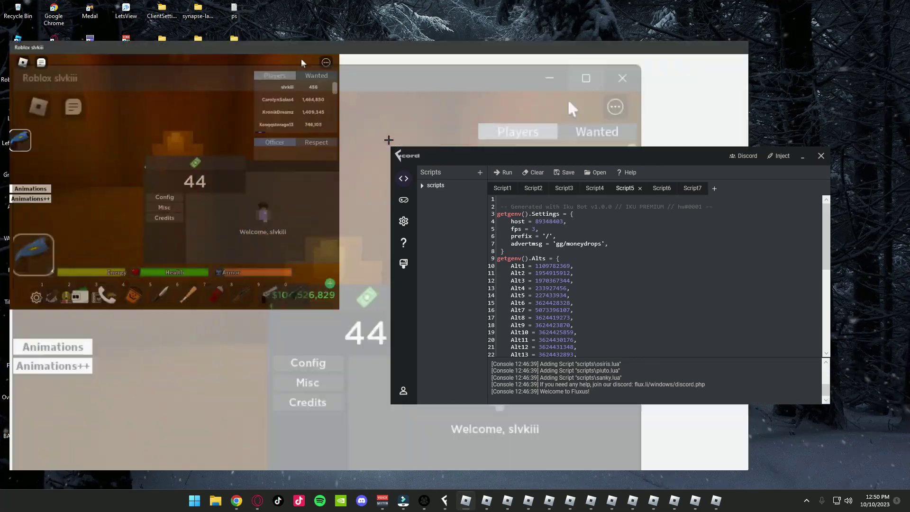
left_click(802, 158)
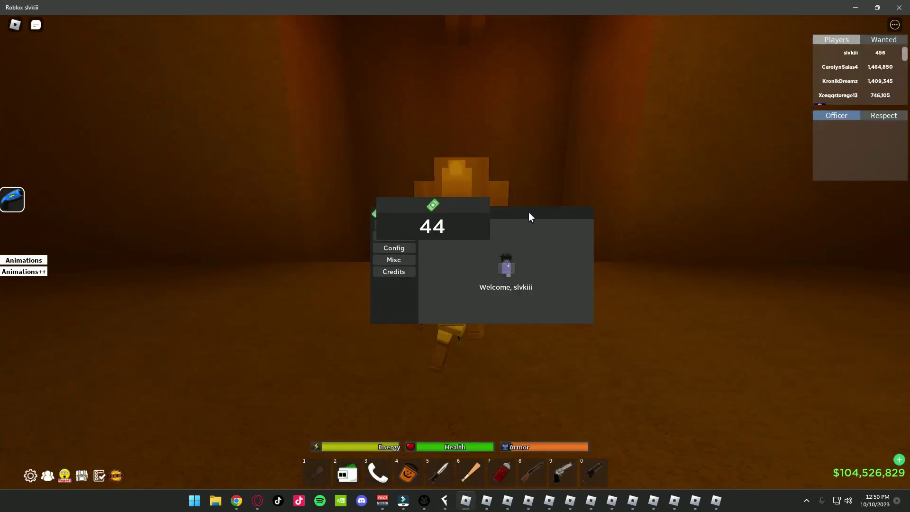
left_click_drag(529, 217, 757, 347)
left_click_drag(437, 217, 661, 317)
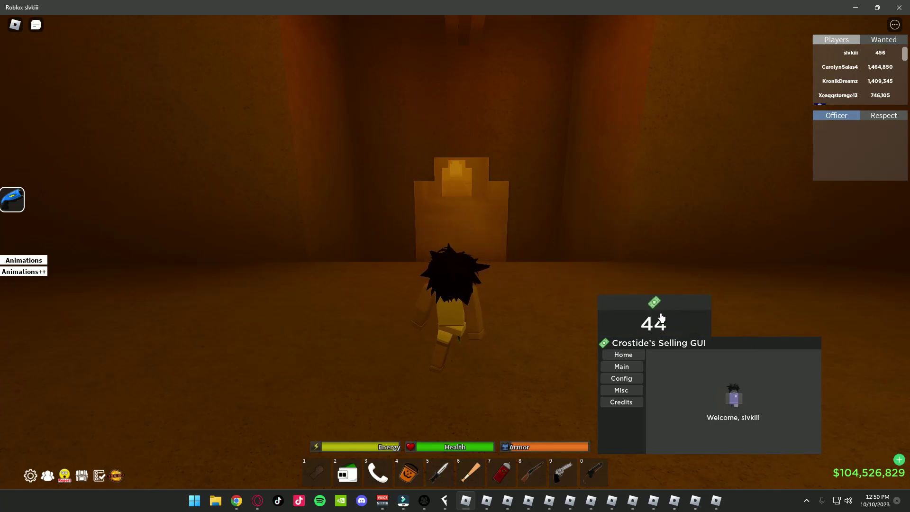
Turn the camera toward the alts and send the chat command "/setup admin"
right_click(606, 246)
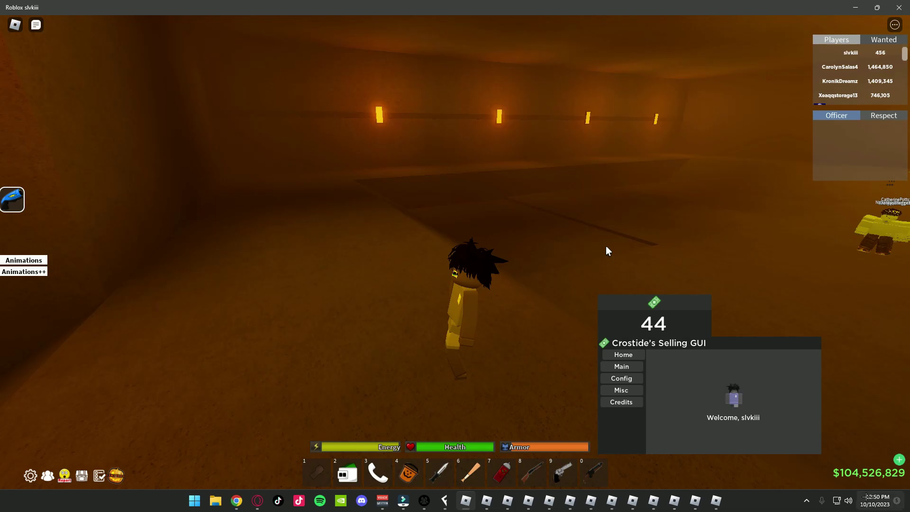
right_click(605, 246)
type("/")
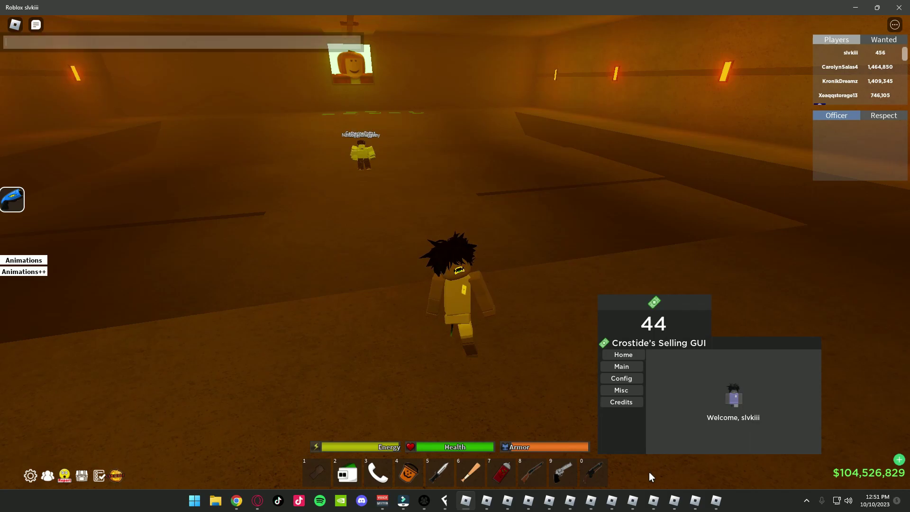
type("se")
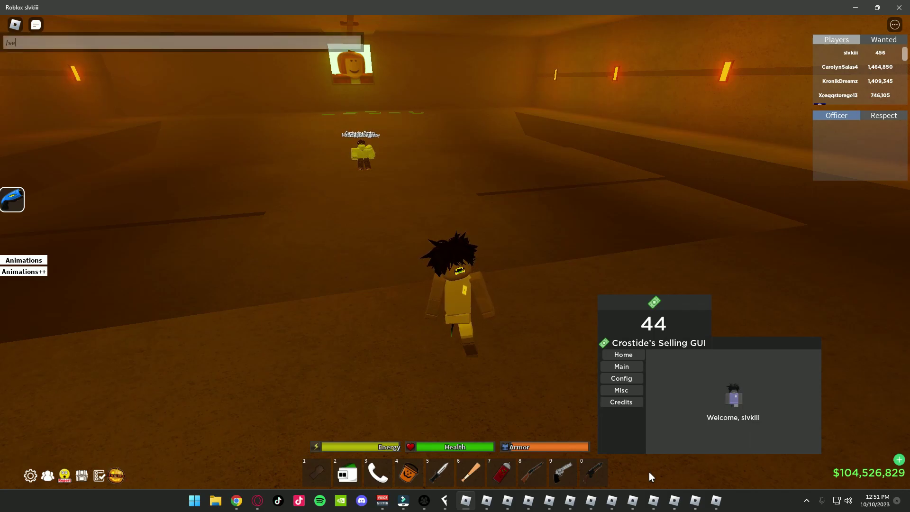
type("tup adf")
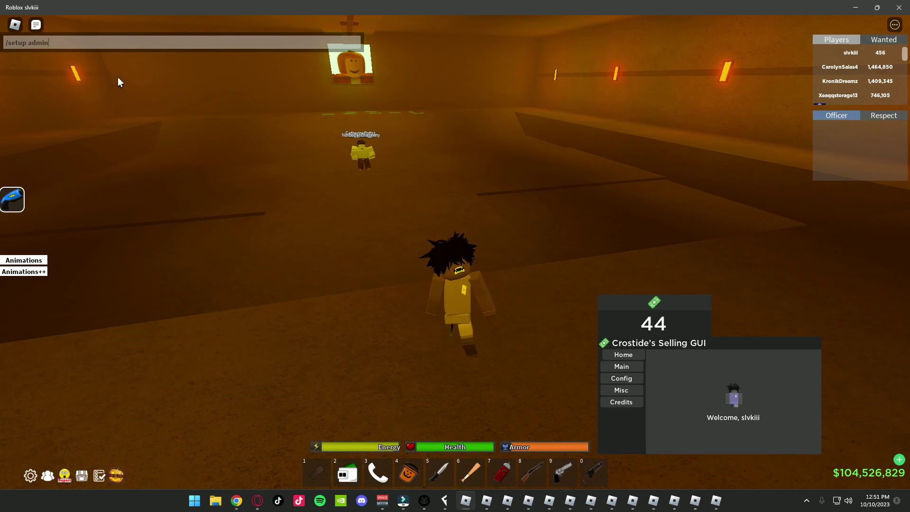
key("Return")
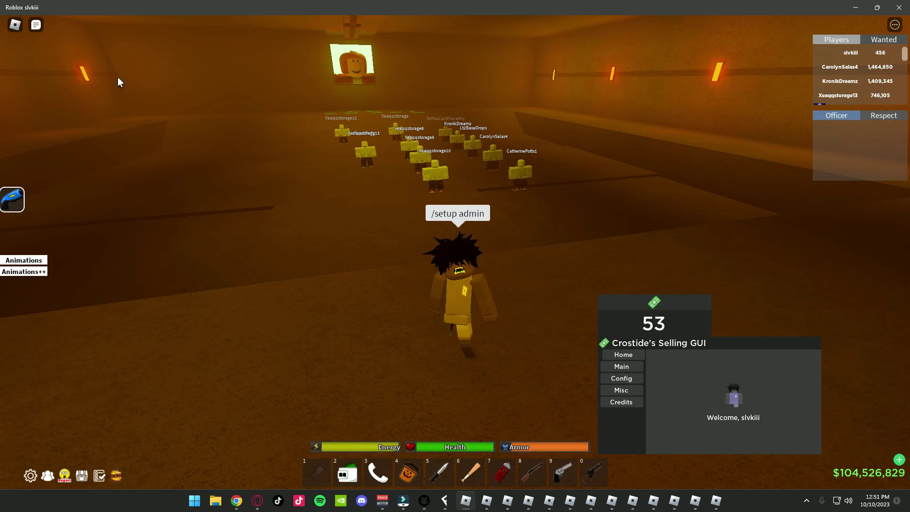
Try the "/setup" chat command with the main account's username
key("slash")
type("/se")
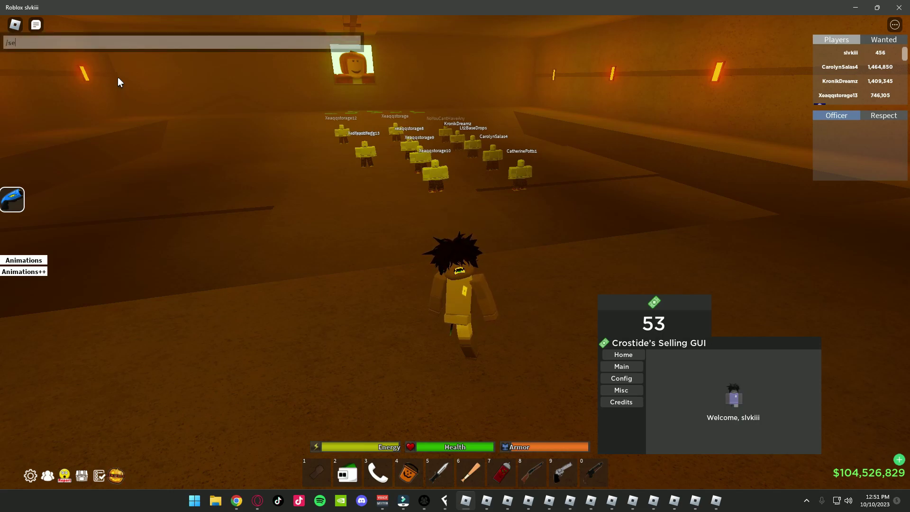
type("tup")
type(" slvkiii")
key("Return")
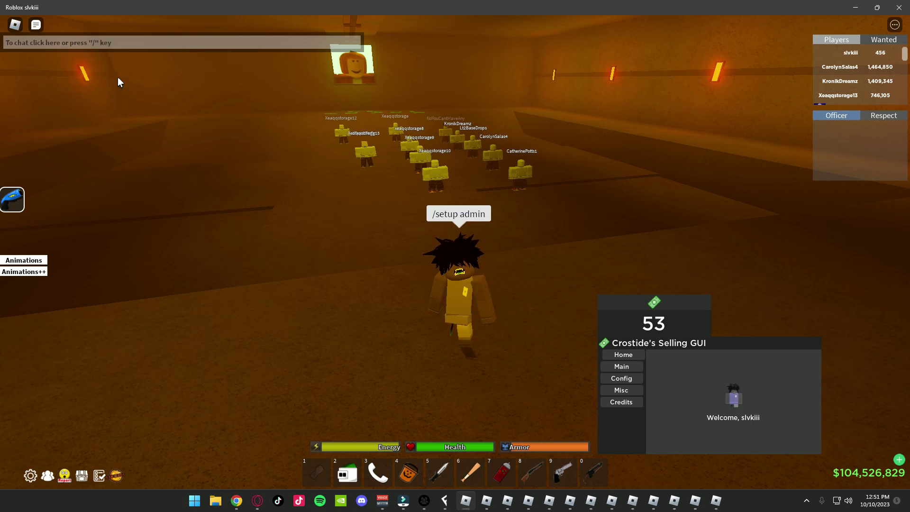
Walk toward the alts and try the chat command "/airlock"
key("w")
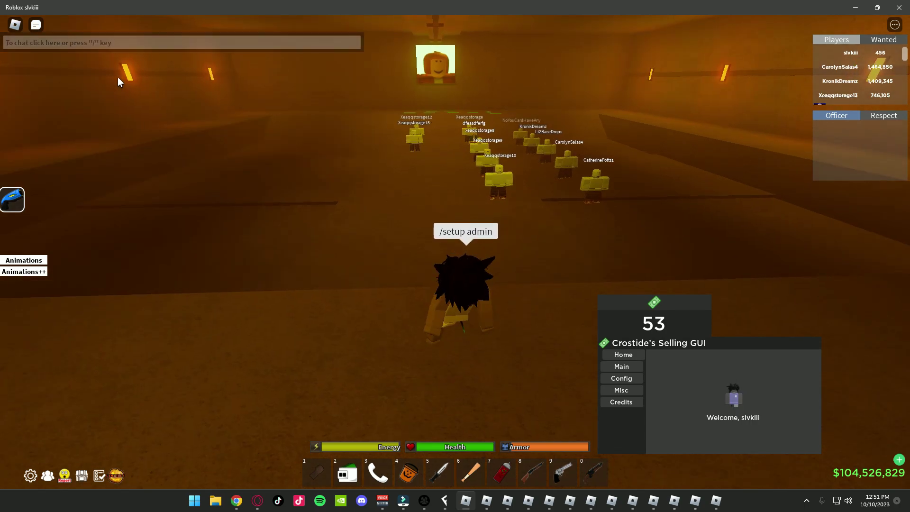
scroll(332, 204, "down", 1)
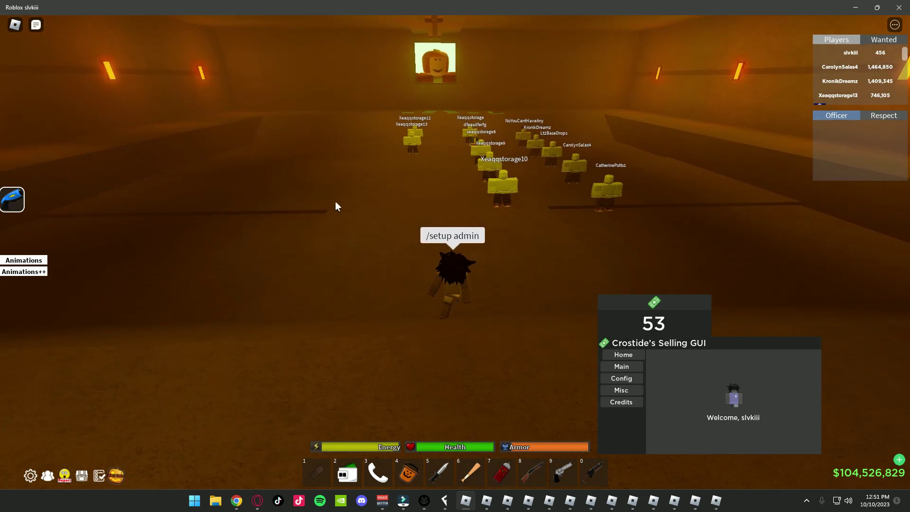
key("w")
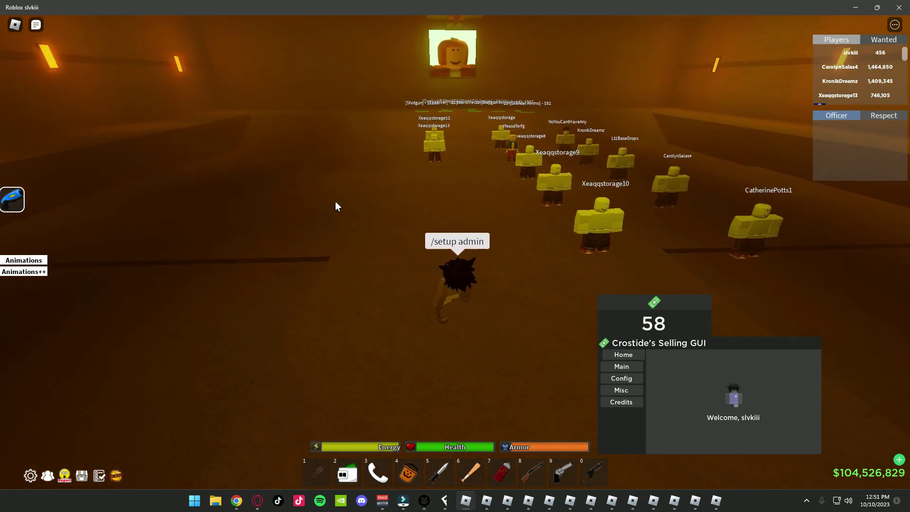
key("w")
key("slash")
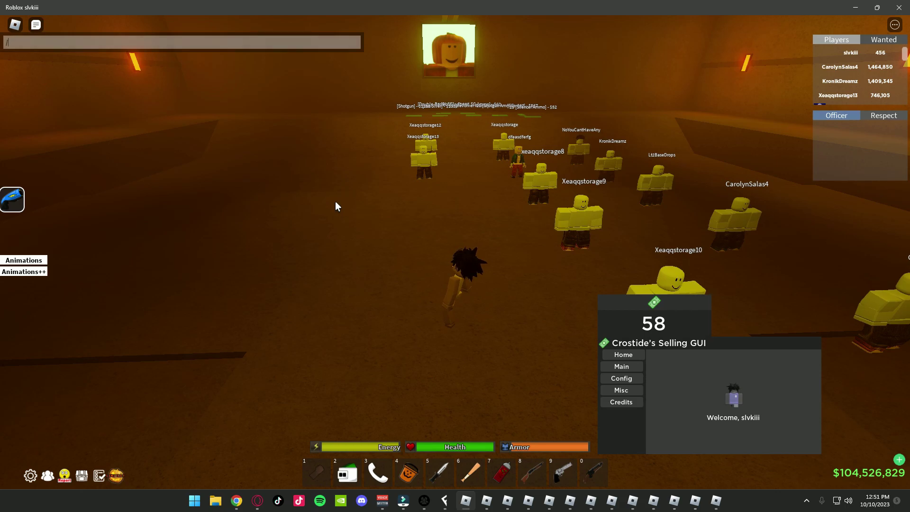
type("/airlock")
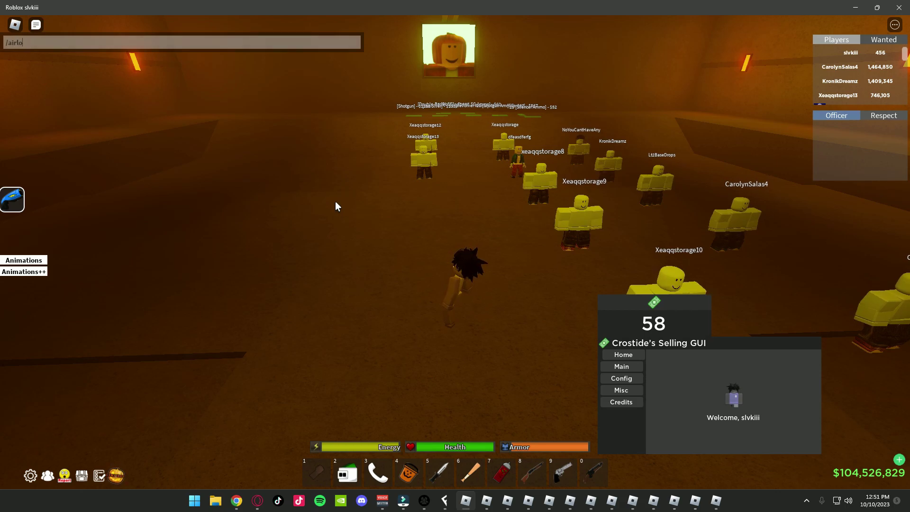
key("Return")
key("w")
Send the chat command "/drop" to make the alts drop cash
key("w")
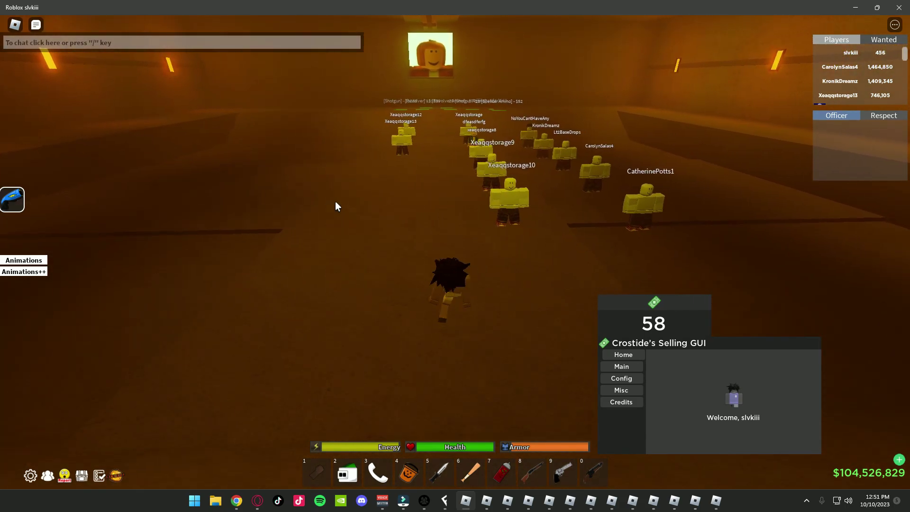
key("slash")
type("/drop")
key("Return")
key("w")
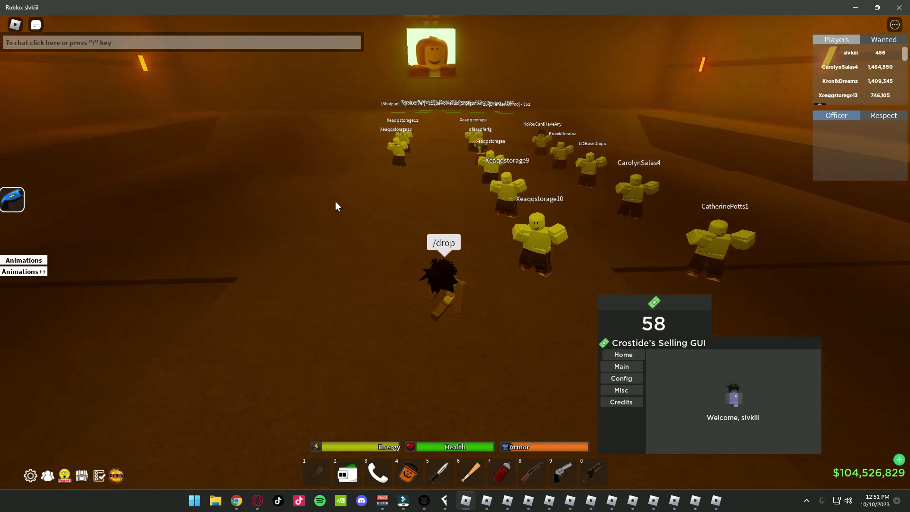
Send the chat command "/stop" repeatedly to end the alts' cash drop
key("slash")
type("/st")
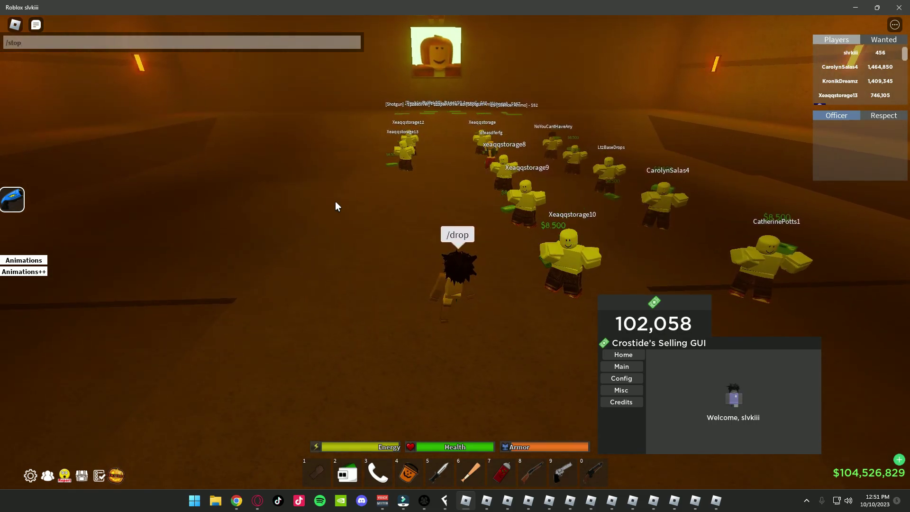
type("op")
key("Return")
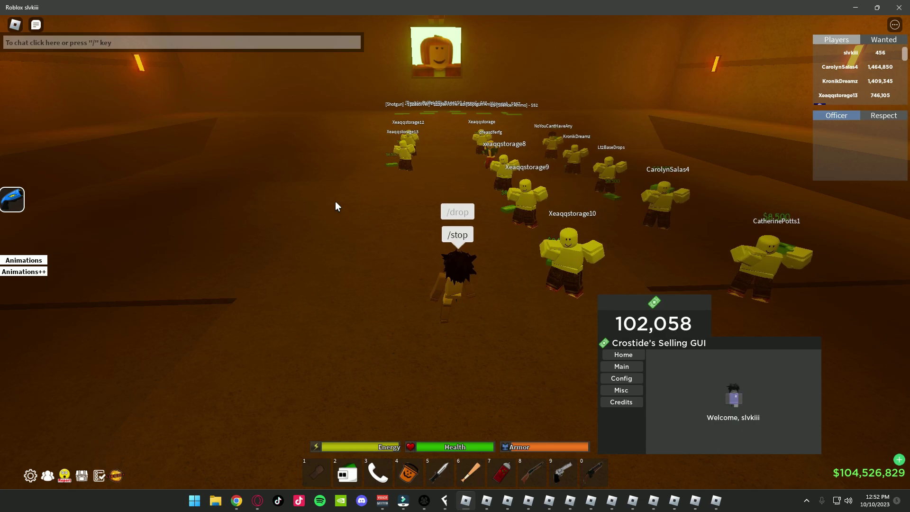
key("slash")
type("/stop")
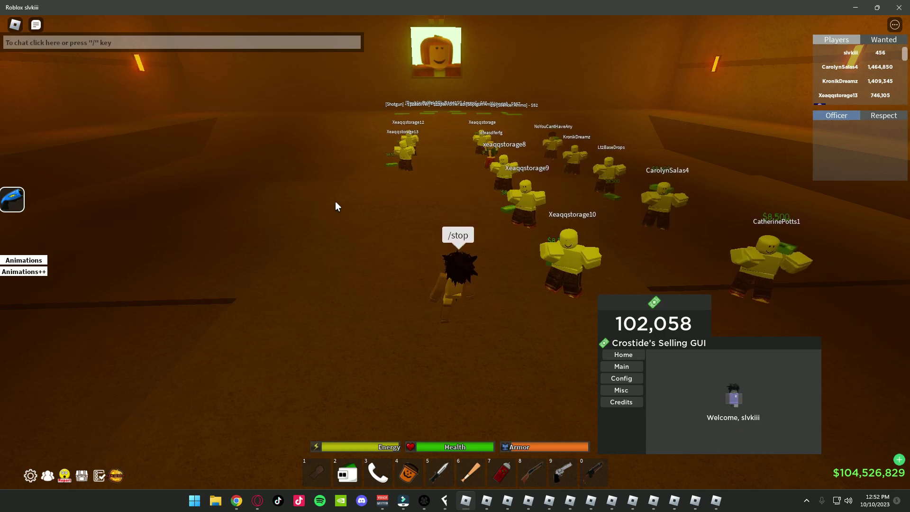
key("Return")
key("slash")
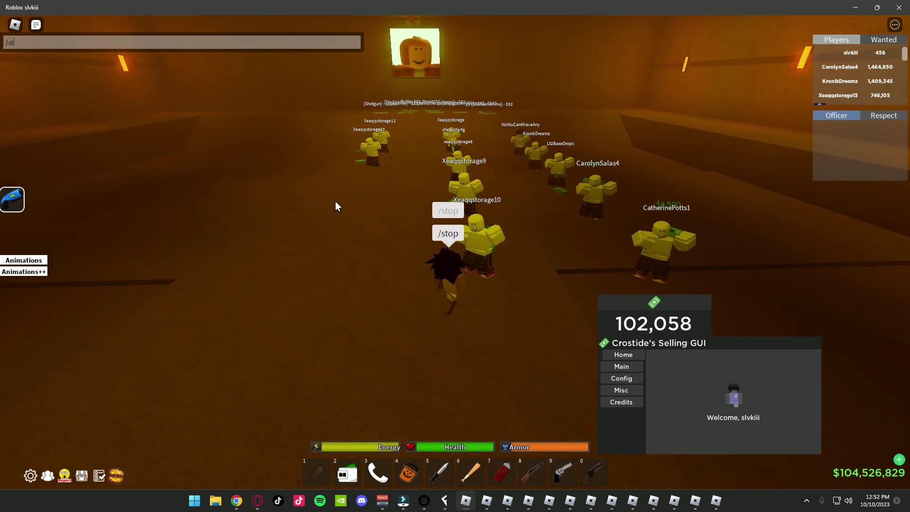
type("/stop")
key("Return")
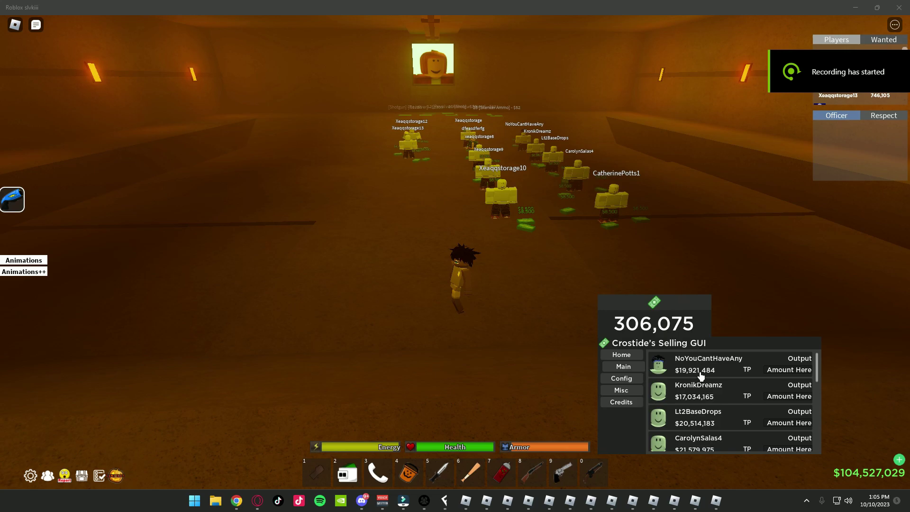
Enter 1.2m as the drop amount for the last alt in the Selling GUI's account list
scroll(696, 376, "down", 10)
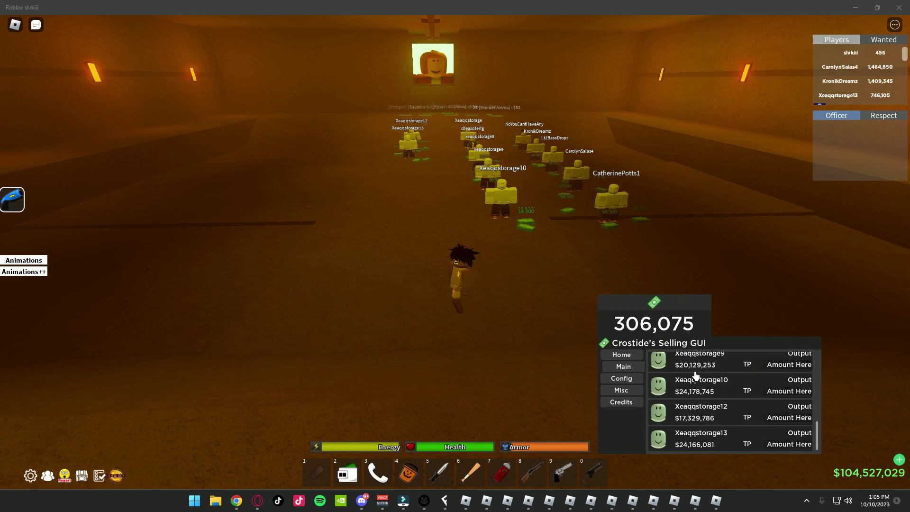
left_click(780, 446)
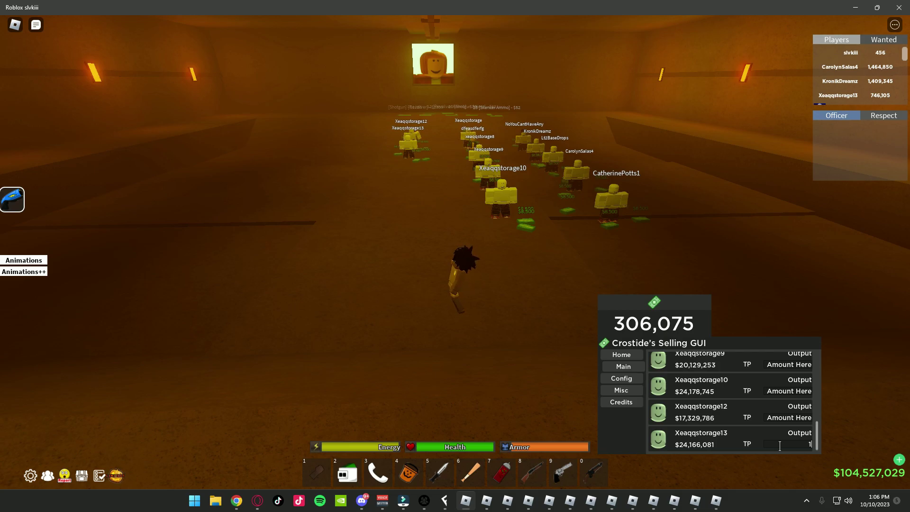
type("1.2")
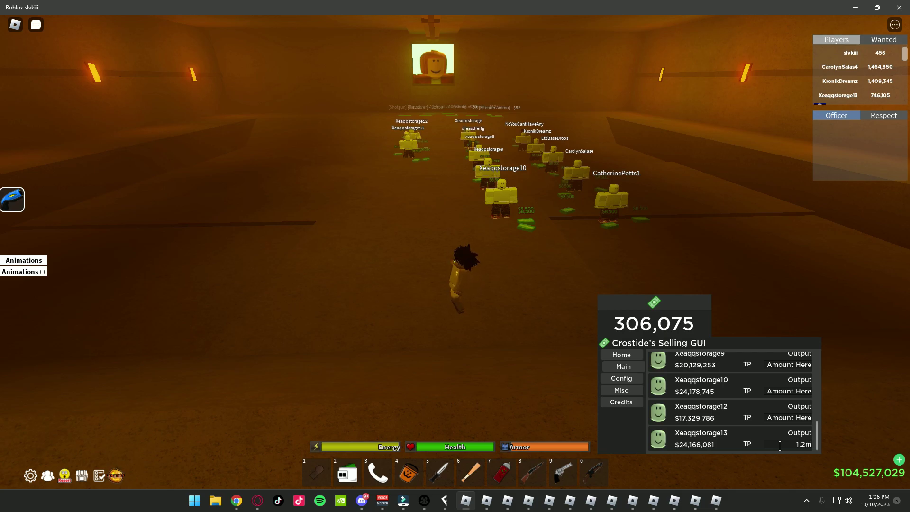
type("m")
Confirm 1.2m as the last alt's drop amount and teleport to several alts in turn from the Selling GUI's account list
key("Return")
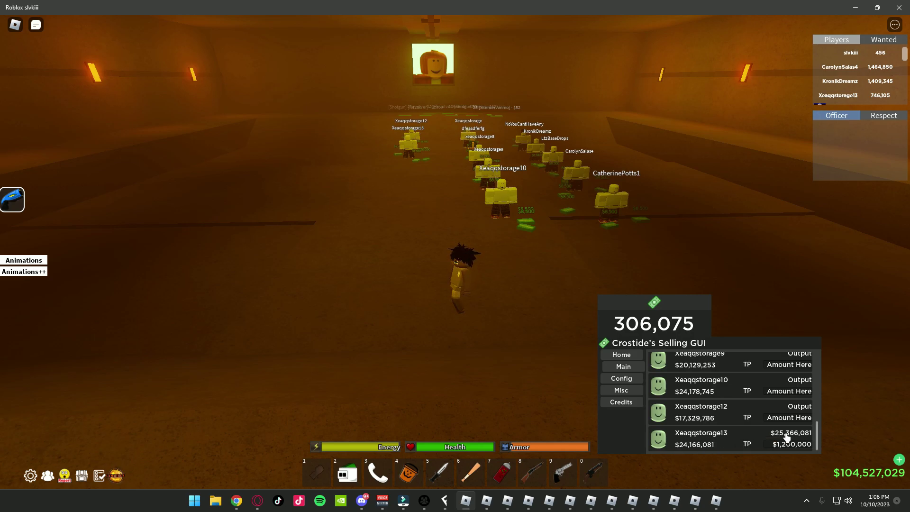
left_click(748, 445)
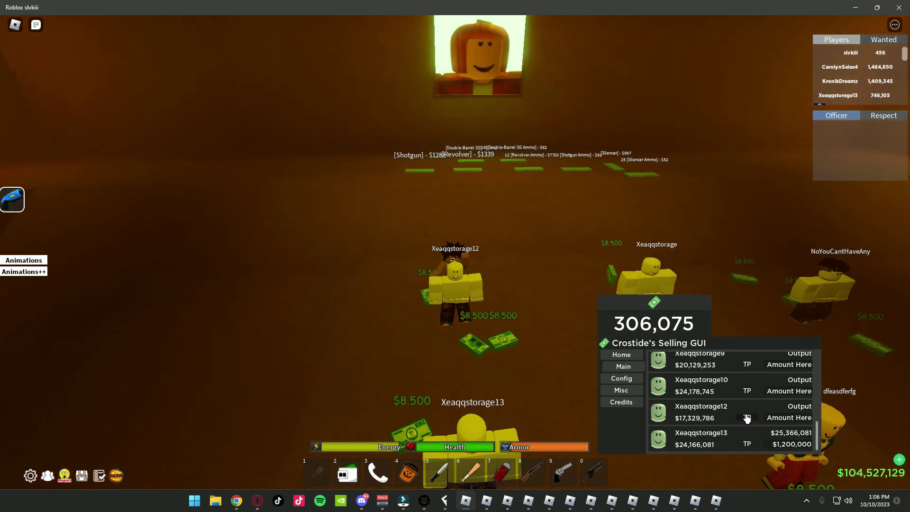
left_click(748, 390)
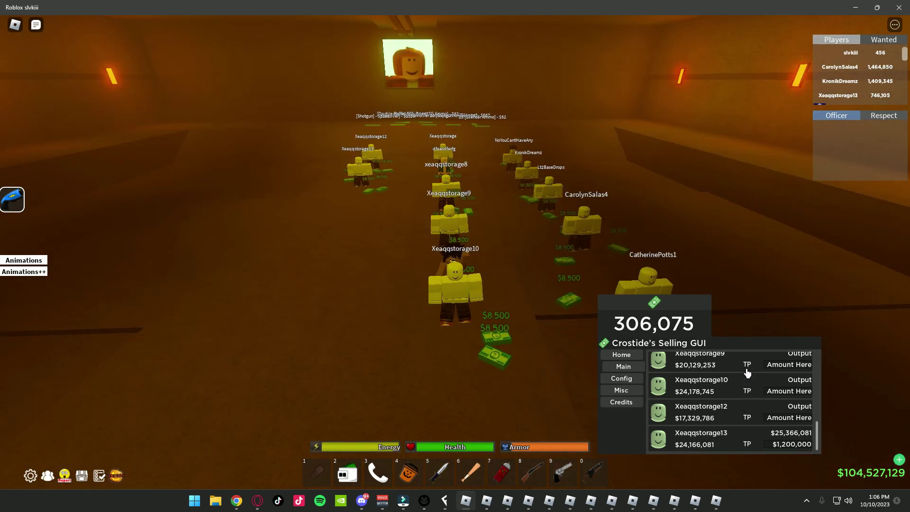
left_click(747, 369)
scroll(744, 379, "up", 3)
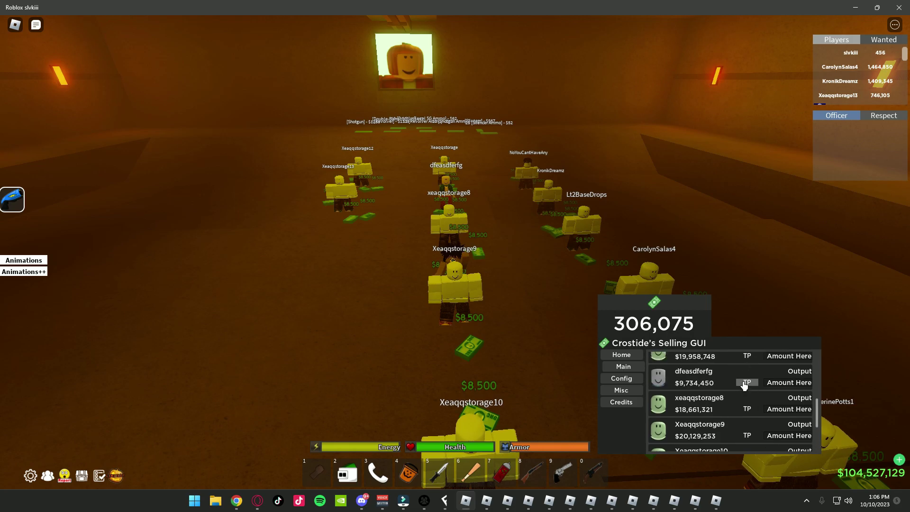
left_click(744, 383)
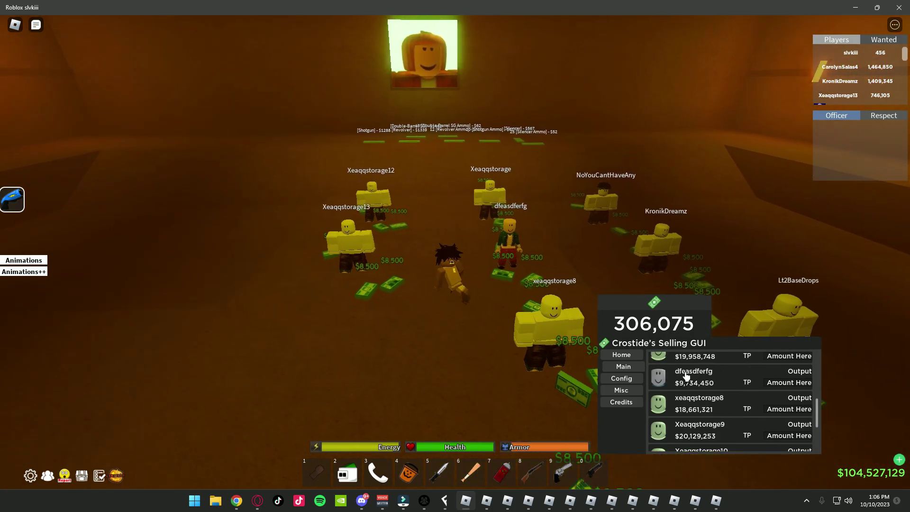
Review the Selling GUI's configuration, including the audio IDs, the selectable teleport locations, the keybinds and the alt data options
left_click(625, 379)
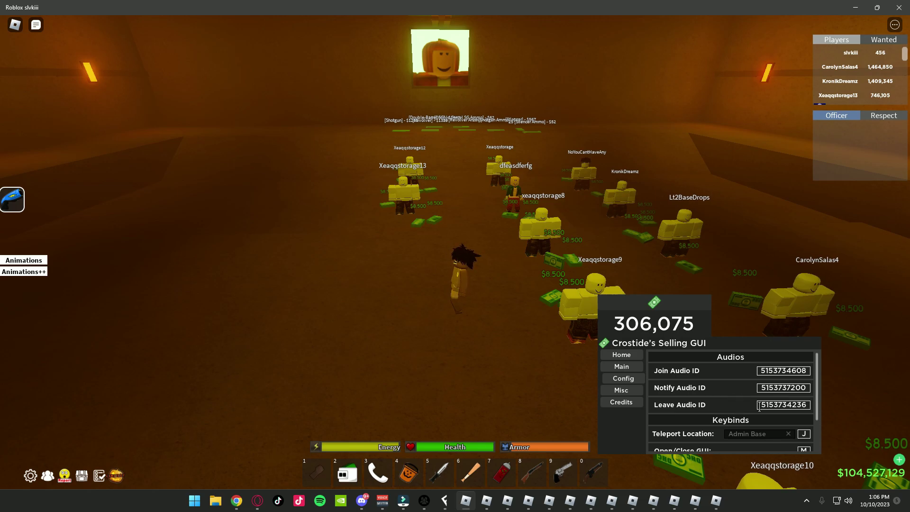
left_click(747, 439)
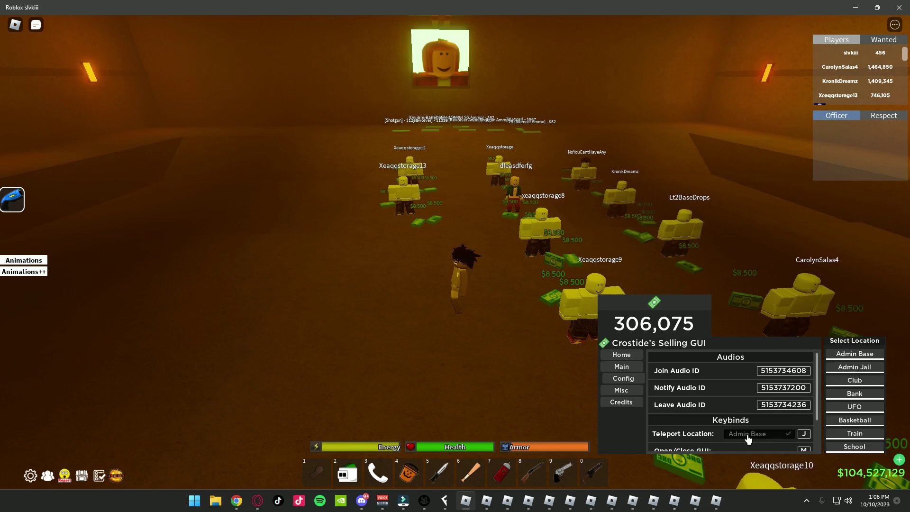
left_click(747, 436)
scroll(747, 436, "down", 1)
scroll(748, 438, "down", 2)
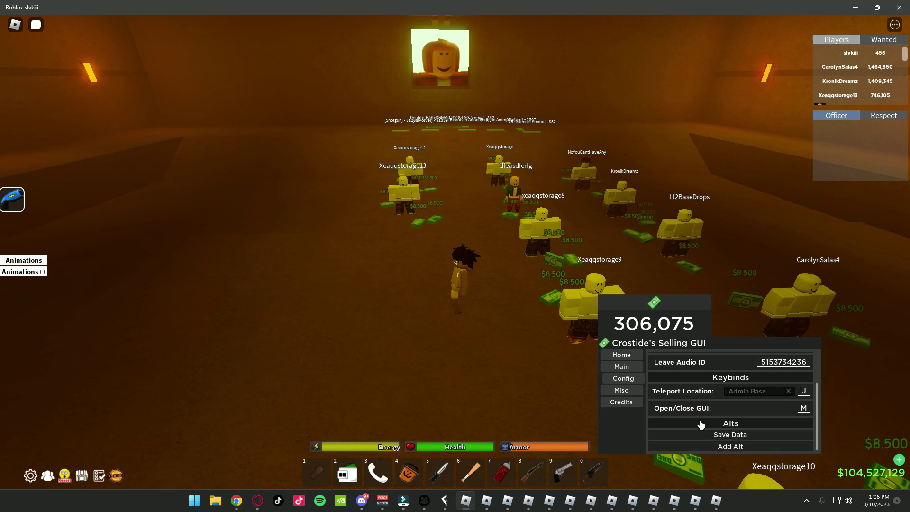
Look through the Selling GUI's miscellaneous toggleables and its credits, and return to the configuration page
left_click(621, 390)
scroll(682, 408, "down", 2)
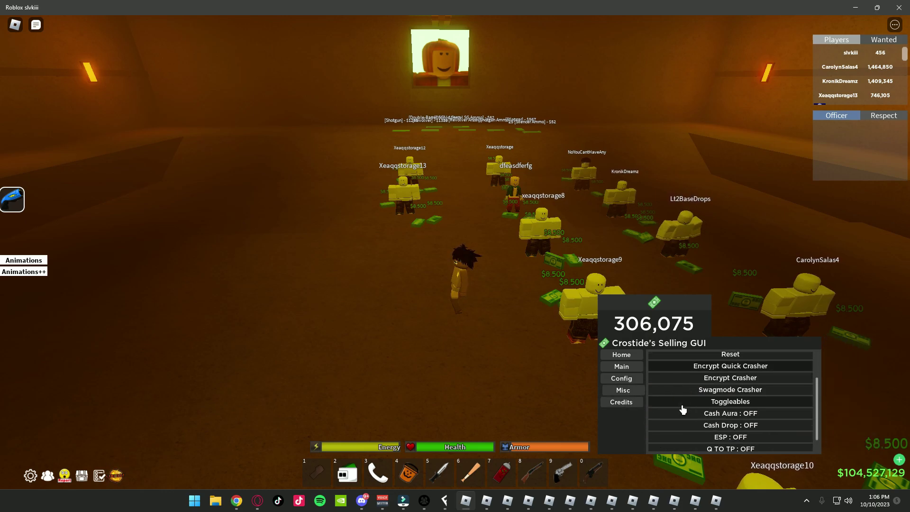
scroll(683, 408, "down", 1)
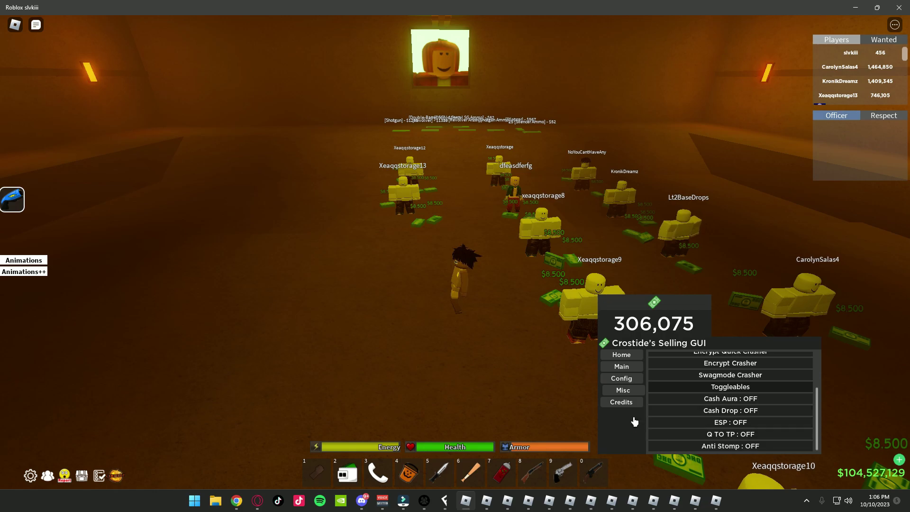
left_click(622, 401)
left_click(621, 378)
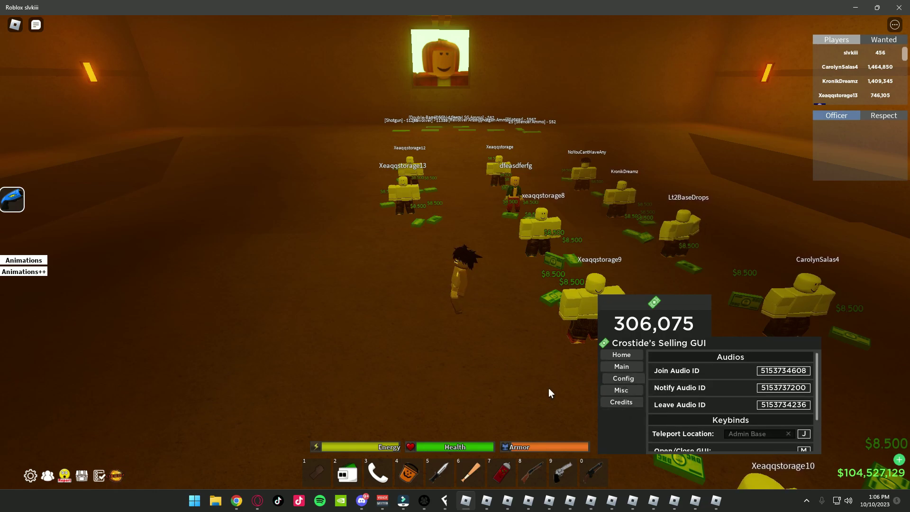
key("alt+z")
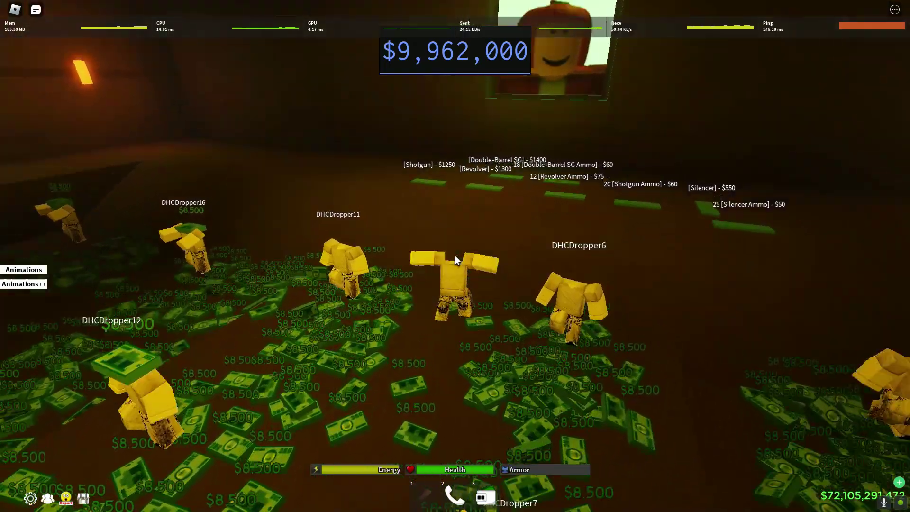
key("w")
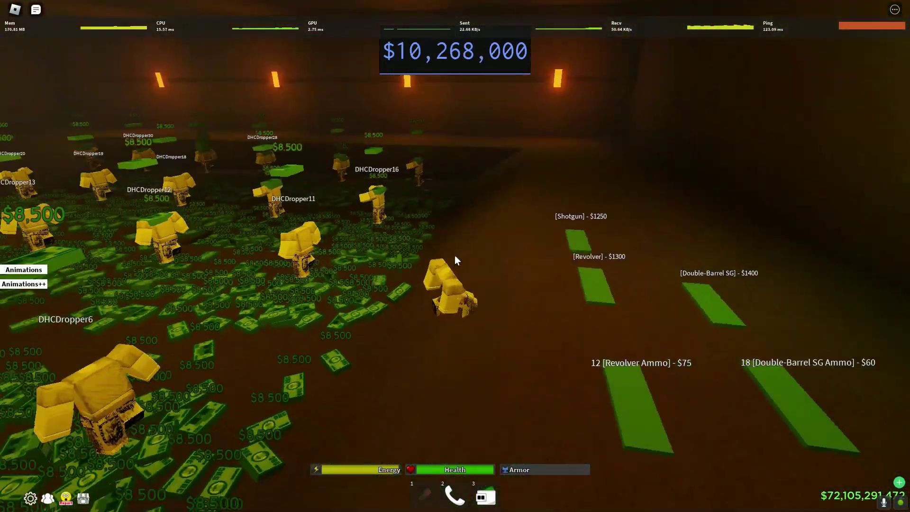
key("s")
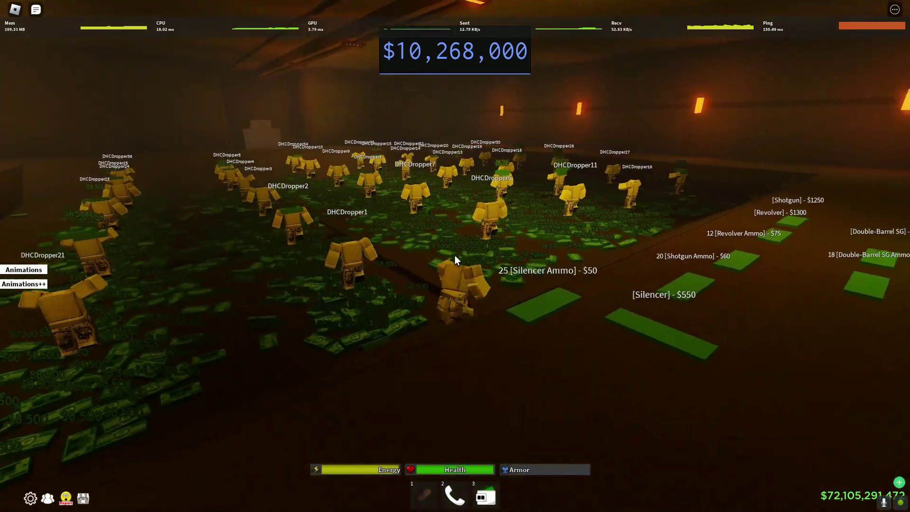
key("a")
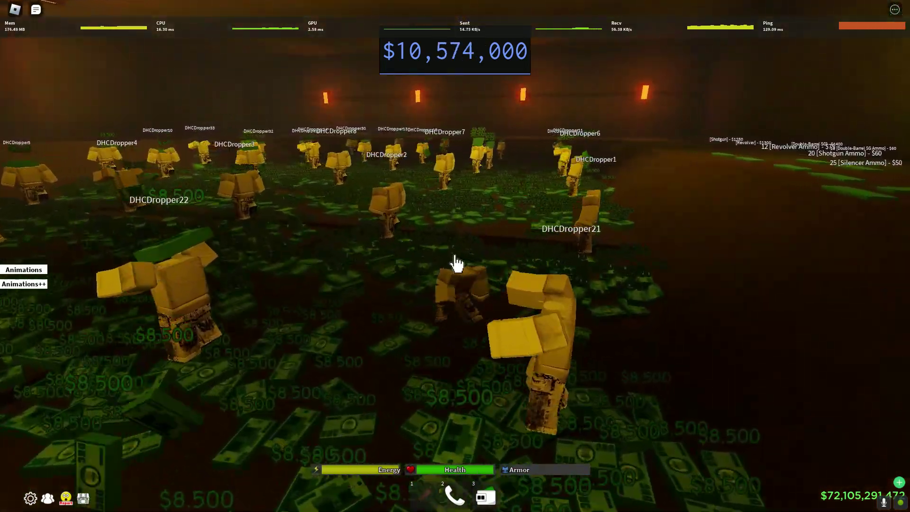